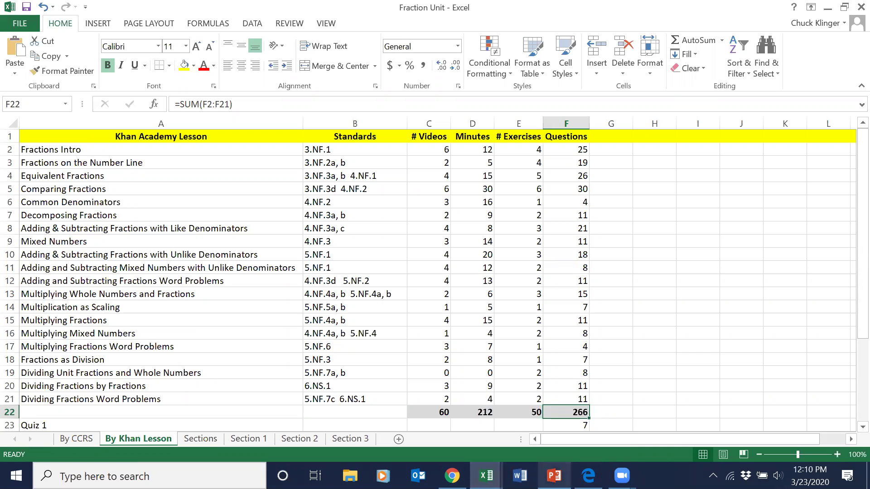
# Switch from the Excel Fraction Unit workbook to Chrome, showing the Zoom launch page.
pyautogui.moveTo(553, 475)
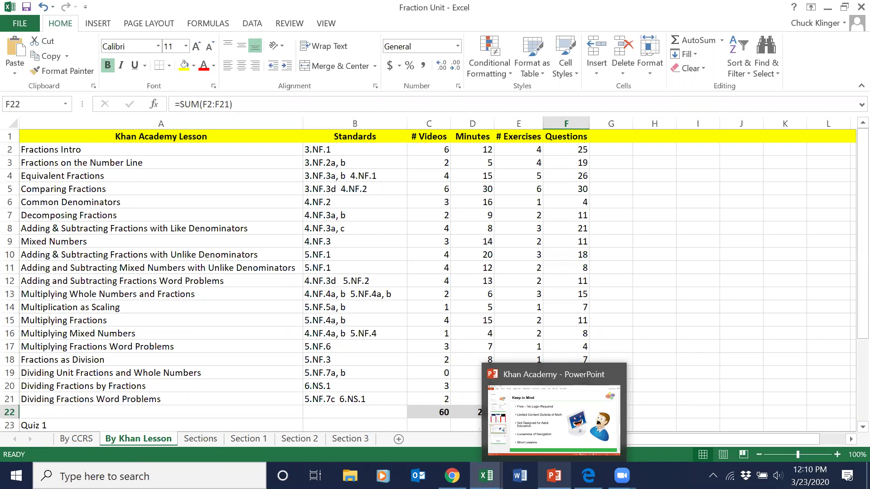
pyautogui.click(452, 476)
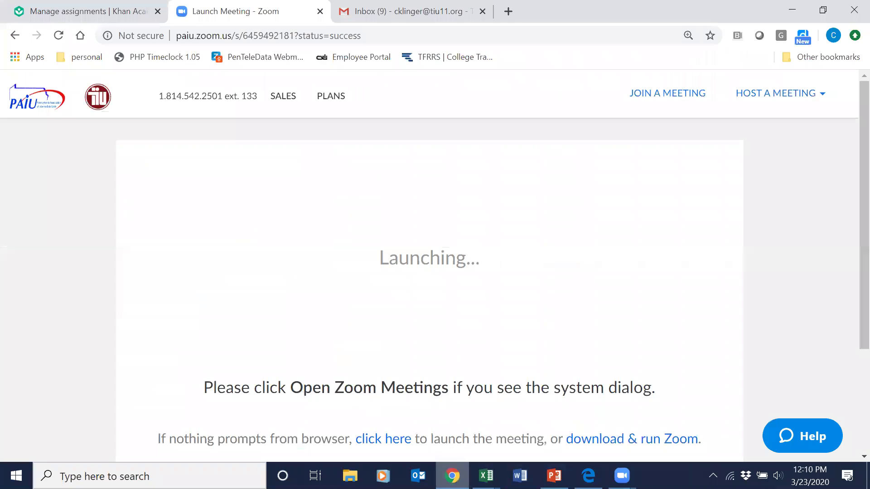
# Leave Manage assignments for the coach dashboard and browse classes like Fraction Unit: Pre-algebra.
pyautogui.click(75, 13)
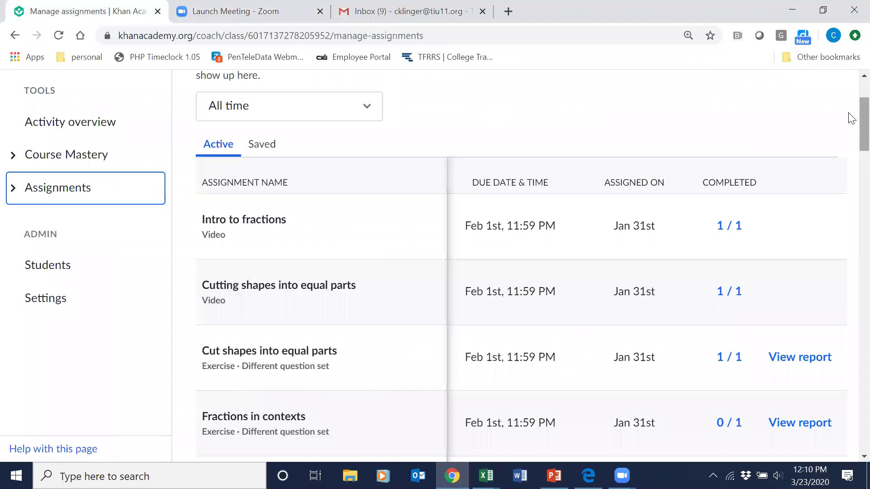
pyautogui.scroll(3, 851, 95)
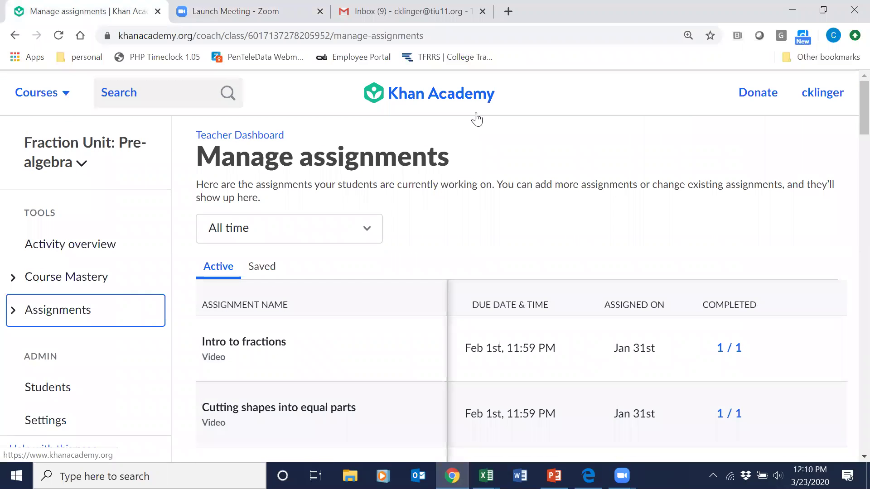
pyautogui.click(468, 114)
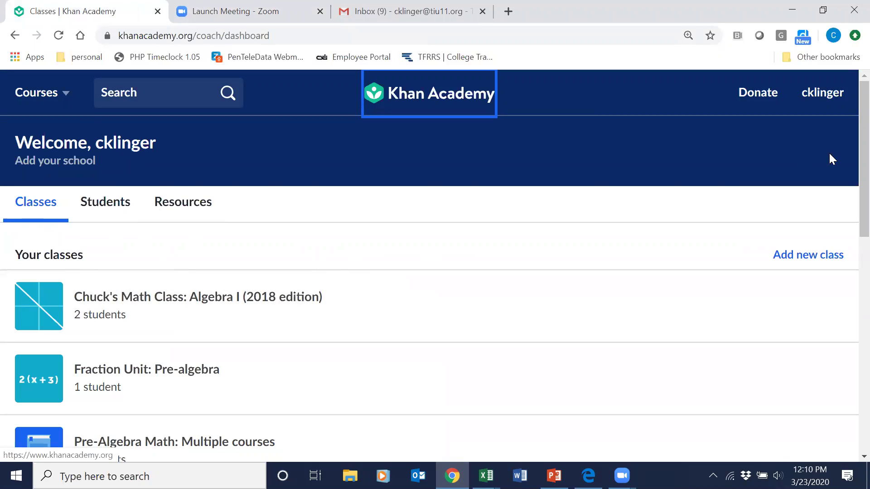
pyautogui.scroll(-3, 850, 163)
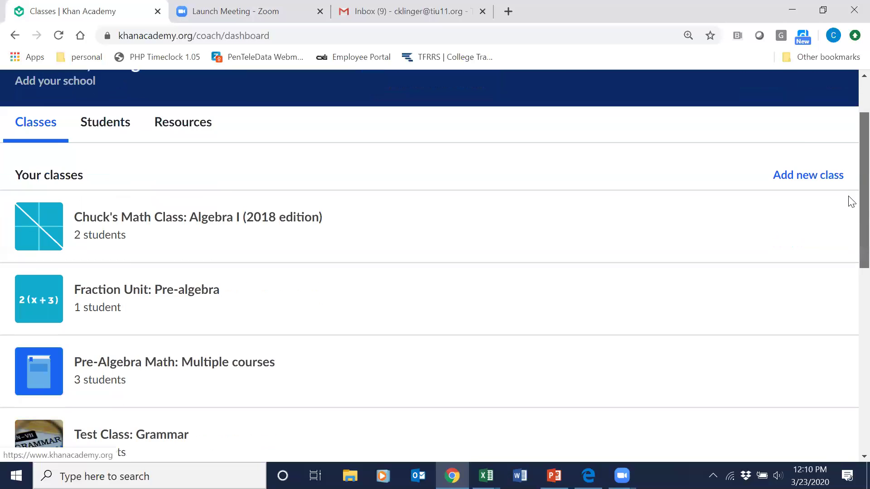
pyautogui.scroll(-2, 851, 231)
pyautogui.scroll(3, 849, 204)
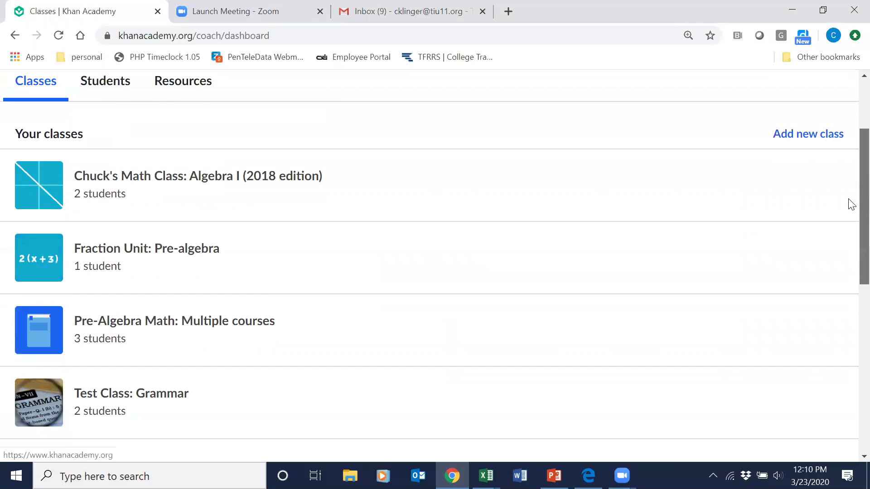
pyautogui.scroll(-1, 850, 200)
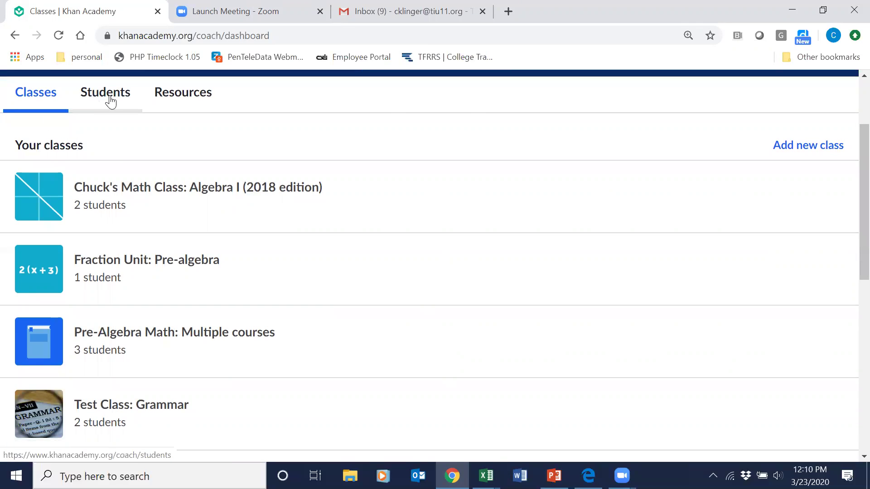
# Open the Students list showing every student across the classes.
pyautogui.click(111, 101)
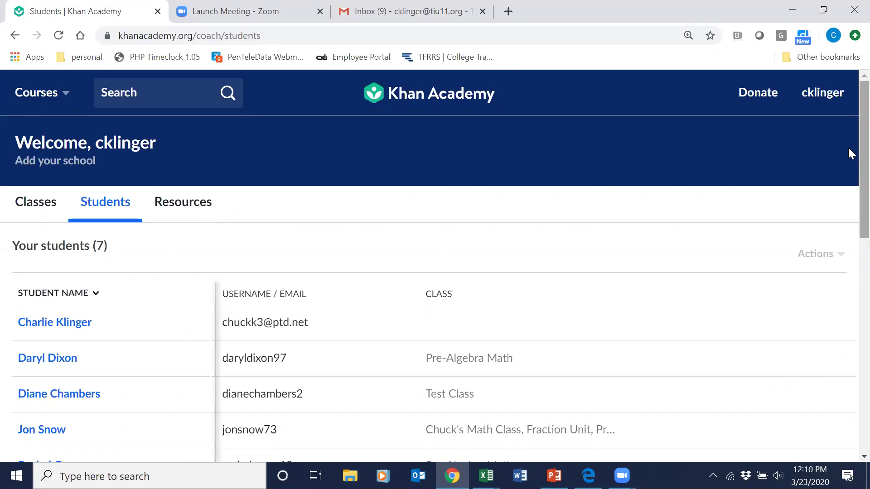
pyautogui.scroll(-2, 848, 195)
pyautogui.scroll(-2, 848, 200)
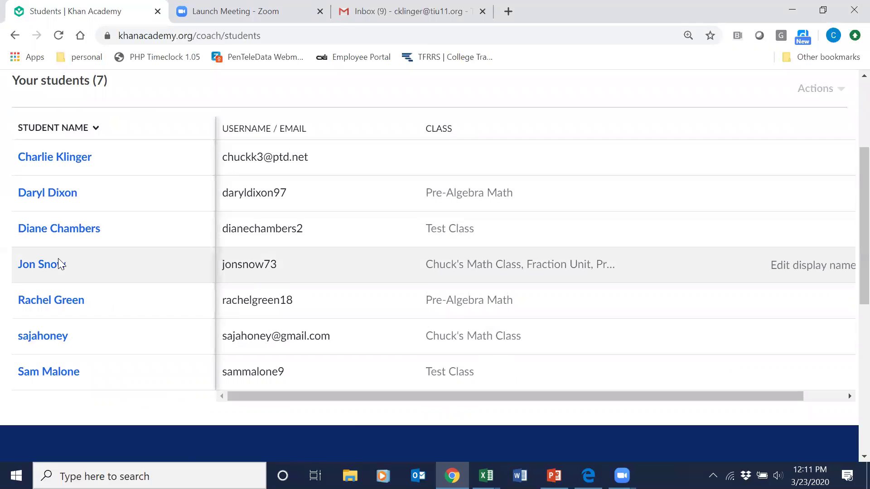
# Open a student's profile showing 20,300 energy points, 15 videos completed and 8 badges.
pyautogui.click(33, 267)
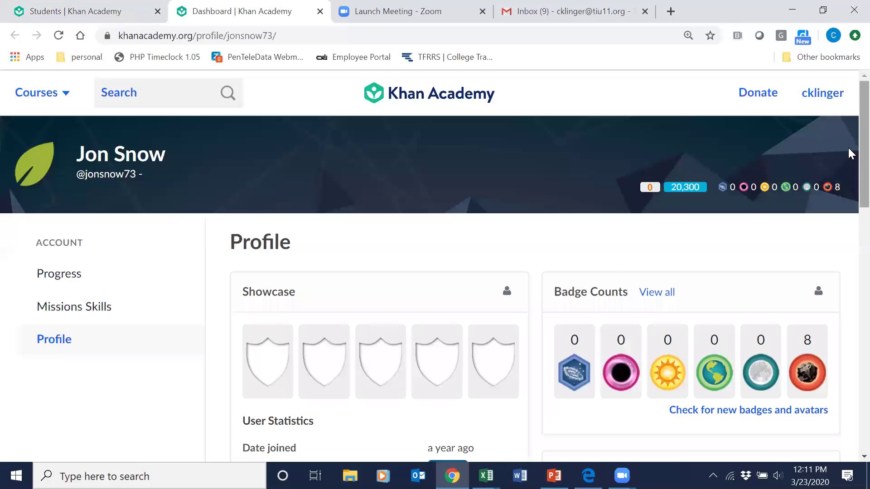
pyautogui.scroll(-5, 850, 190)
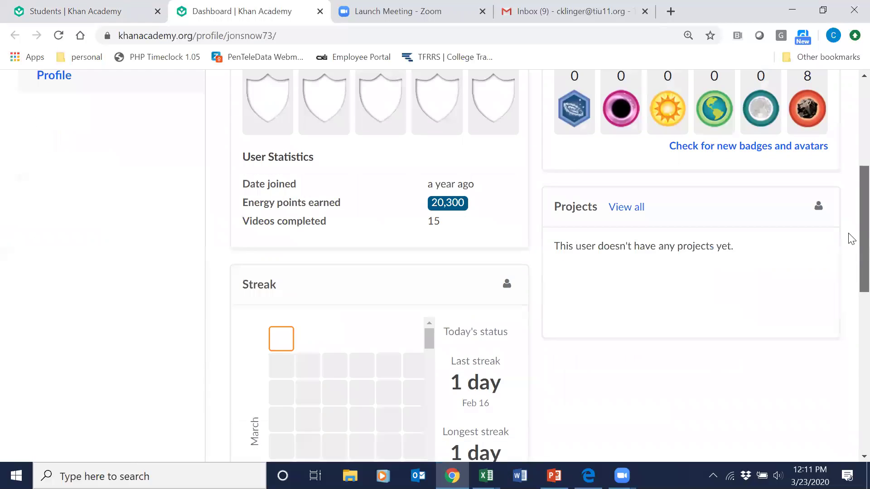
pyautogui.scroll(-3, 851, 239)
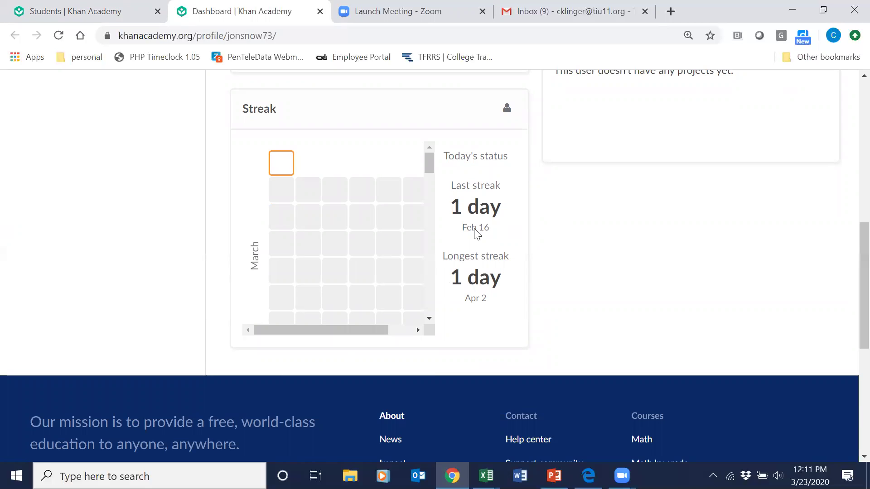
pyautogui.moveTo(849, 275); pyautogui.dragTo(839, 131)
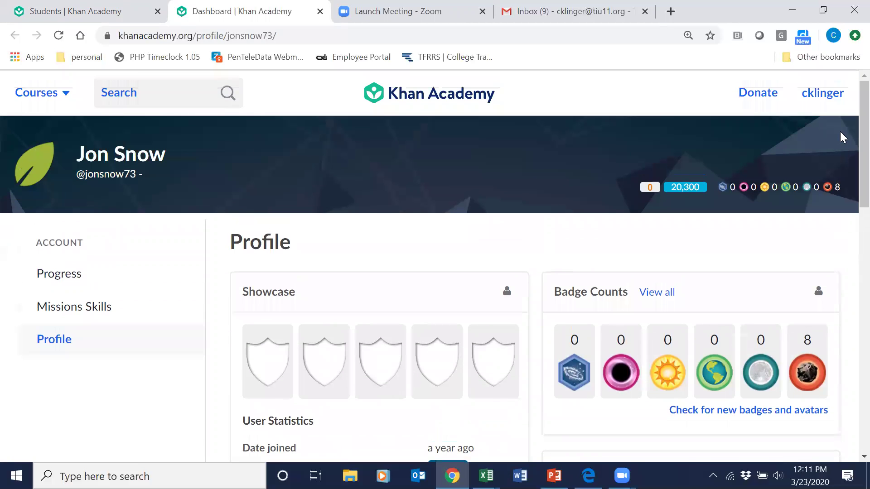
pyautogui.click(54, 278)
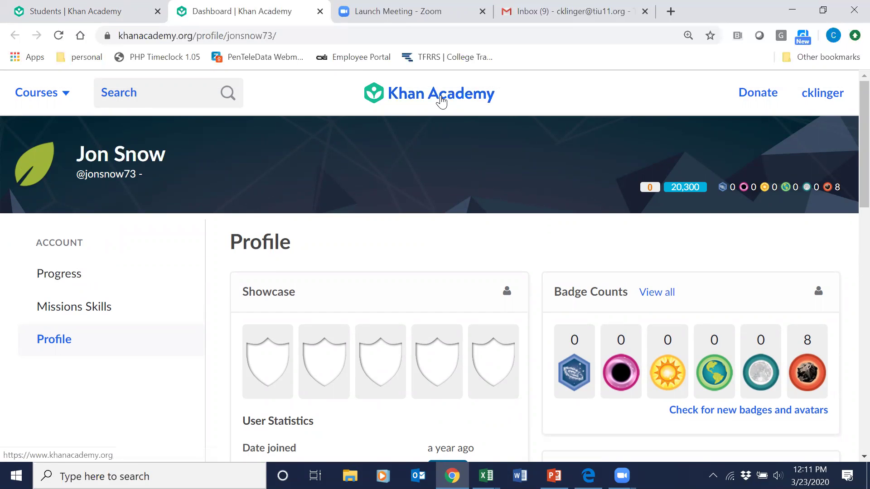
# Browse the teacher Resources page: getting-started training, welcome guide download and recommended videos.
pyautogui.click(441, 101)
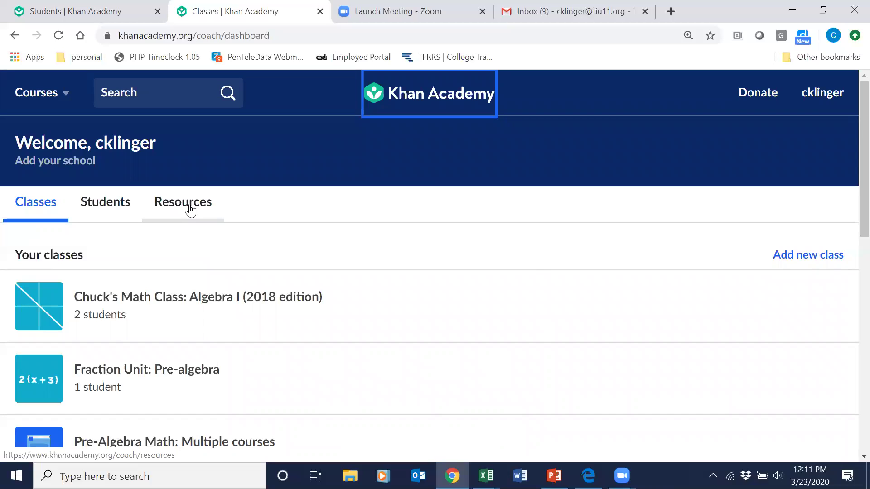
pyautogui.click(190, 210)
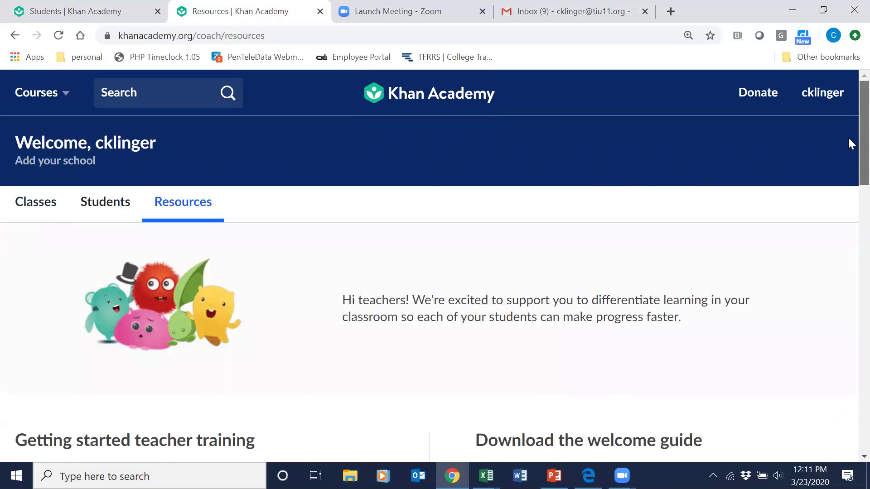
pyautogui.scroll(-4, 847, 136)
pyautogui.scroll(-3, 850, 188)
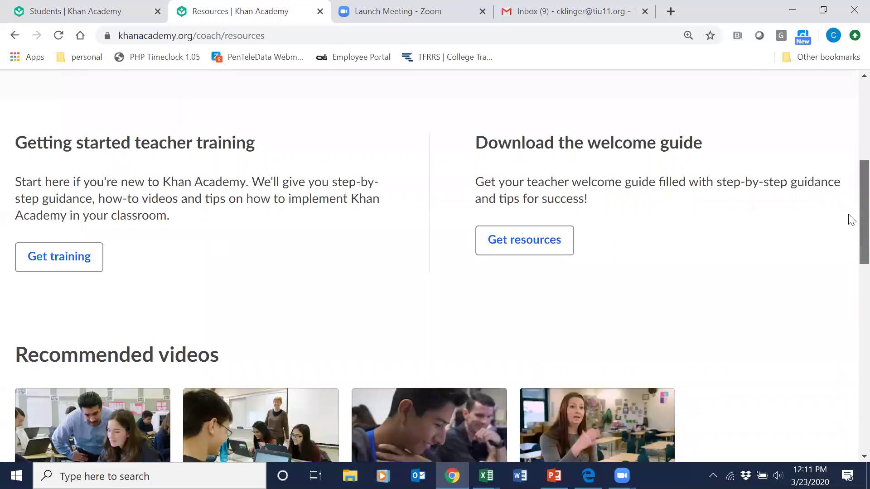
pyautogui.scroll(-4, 851, 229)
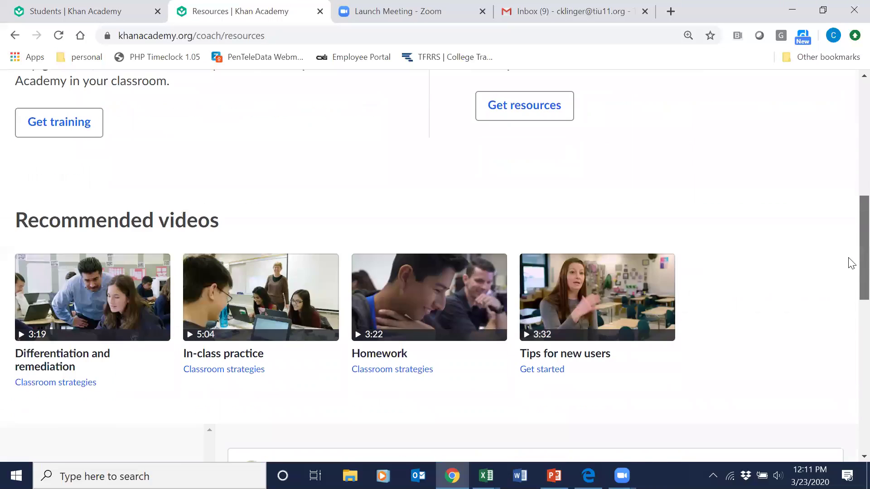
pyautogui.scroll(12, 848, 227)
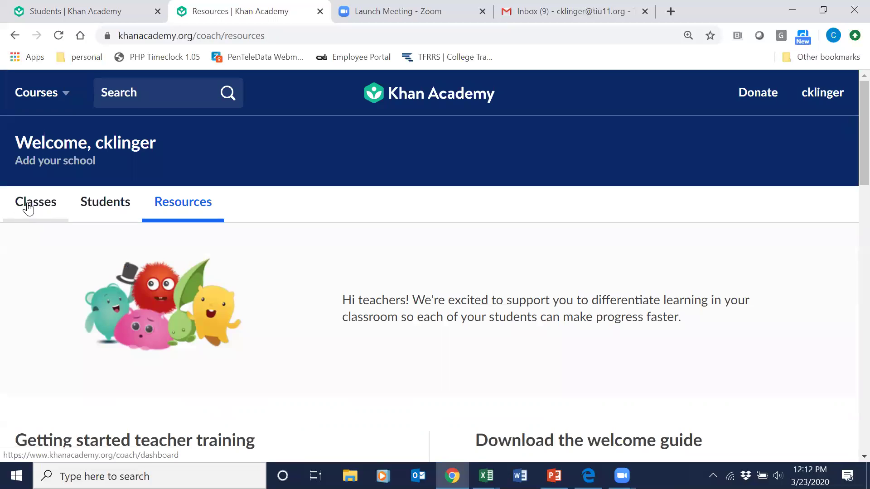
# Add a new class named with the teacher's name followed by 'Test Class 1'.
pyautogui.click(28, 210)
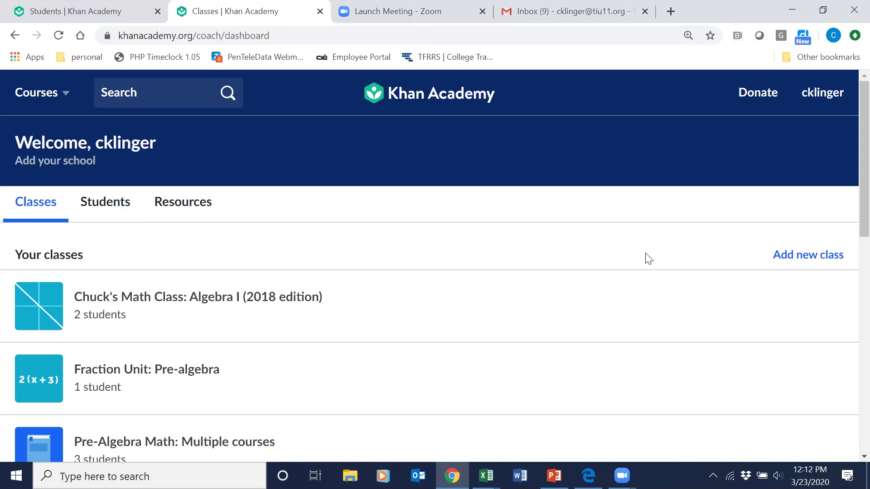
pyautogui.click(802, 256)
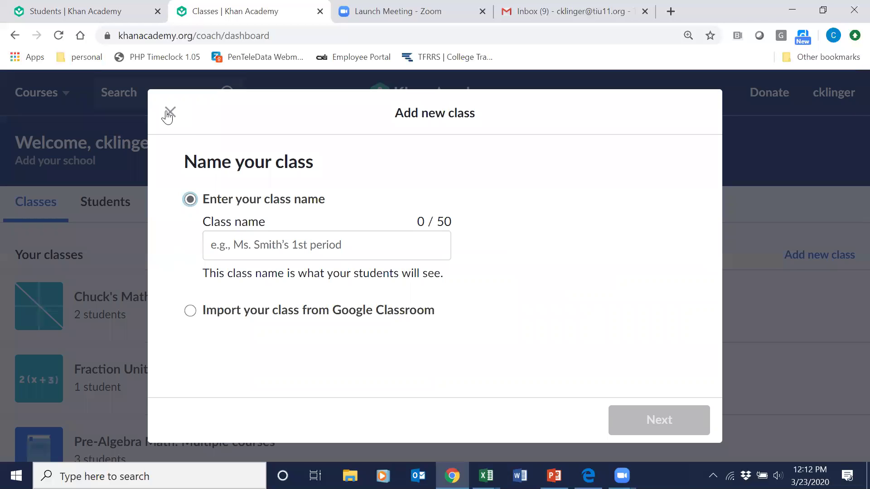
pyautogui.click(229, 245)
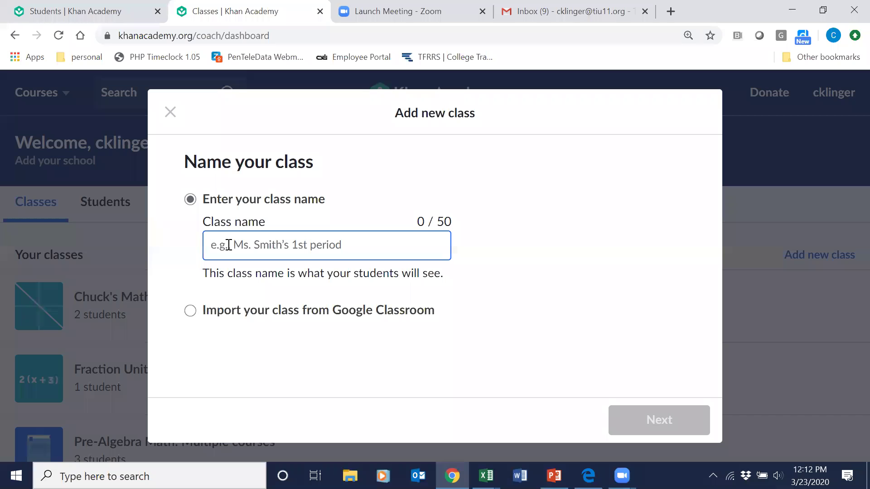
pyautogui.write('C')
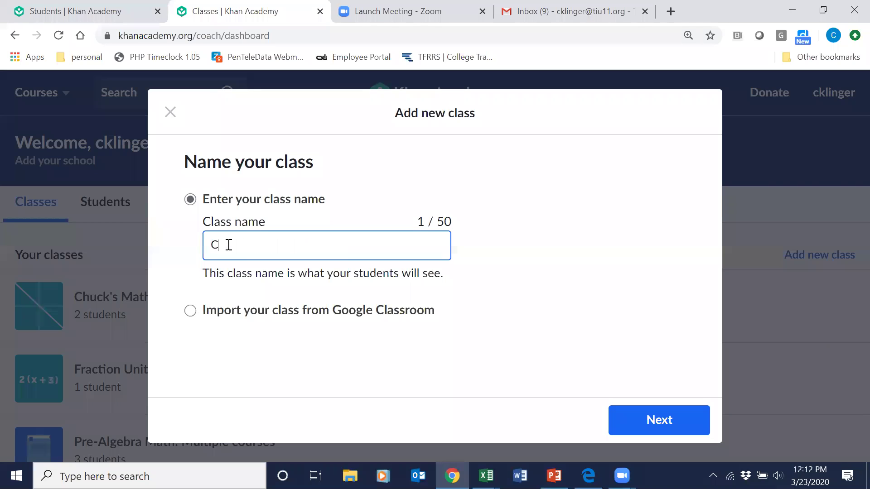
pyautogui.write("huck's Test Cl")
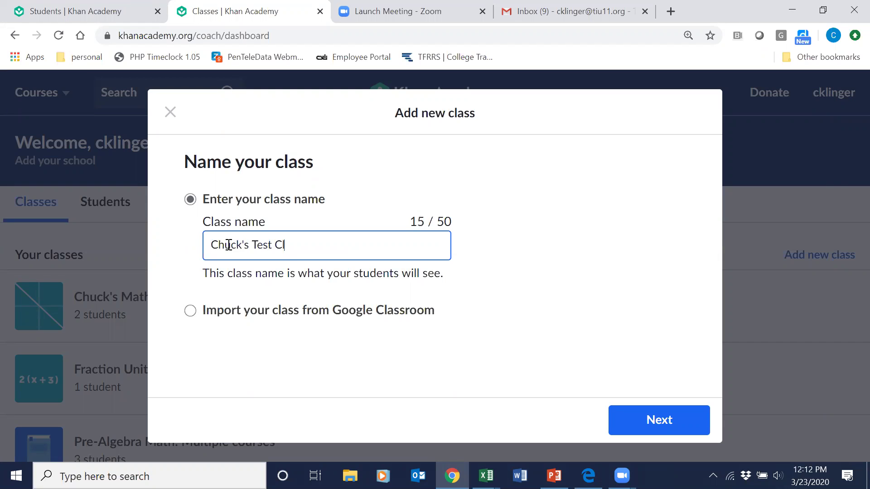
pyautogui.write('ass 1')
pyautogui.click(658, 426)
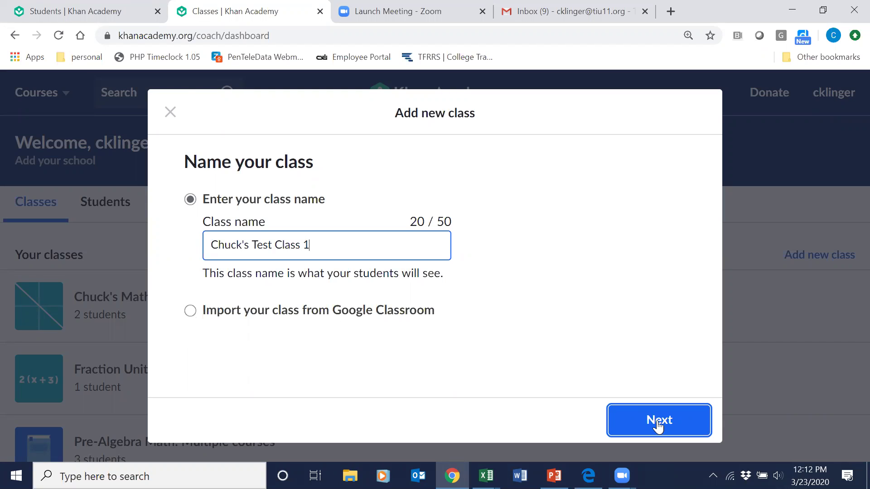
# Select Early math, Arithmetic and Pre-algebra as the class courses, leaving Algebra I unticked.
pyautogui.click(658, 422)
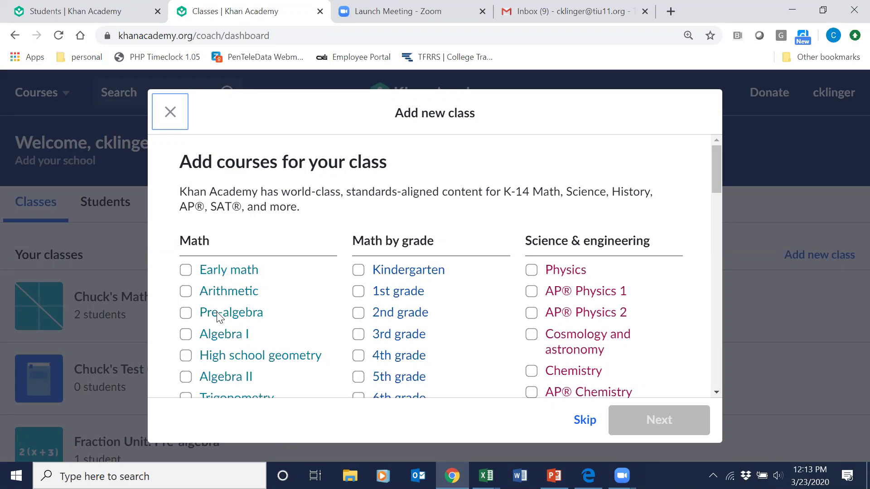
pyautogui.click(186, 275)
pyautogui.click(186, 291)
pyautogui.click(186, 313)
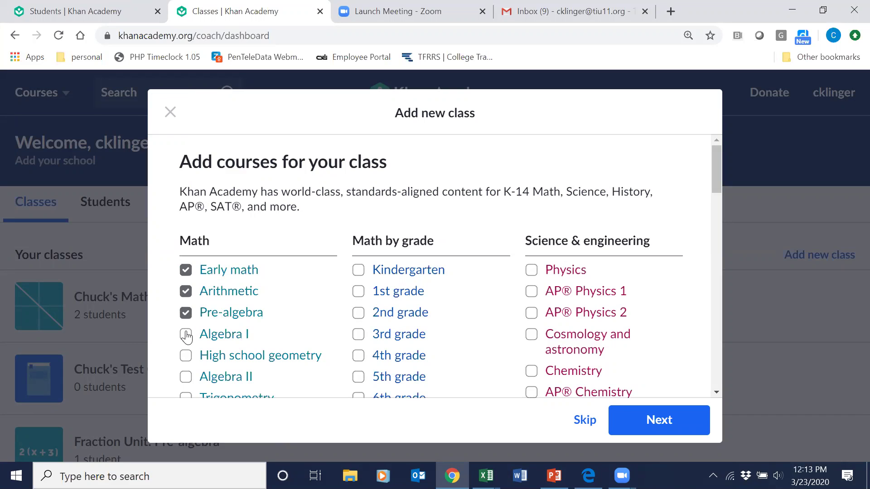
pyautogui.click(186, 336)
pyautogui.click(185, 270)
pyautogui.click(185, 270)
pyautogui.click(185, 336)
# Review the full course list and advance to the options for adding students.
pyautogui.moveTo(718, 172); pyautogui.dragTo(717, 190)
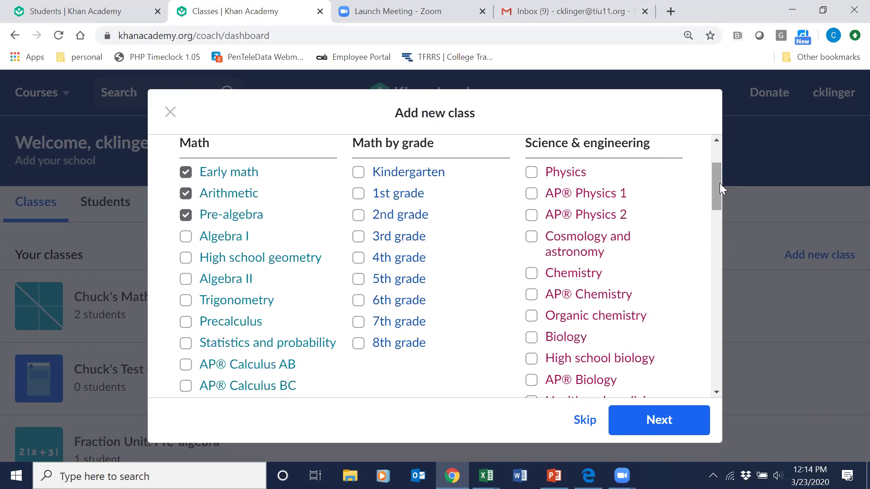
pyautogui.moveTo(720, 185); pyautogui.dragTo(723, 245)
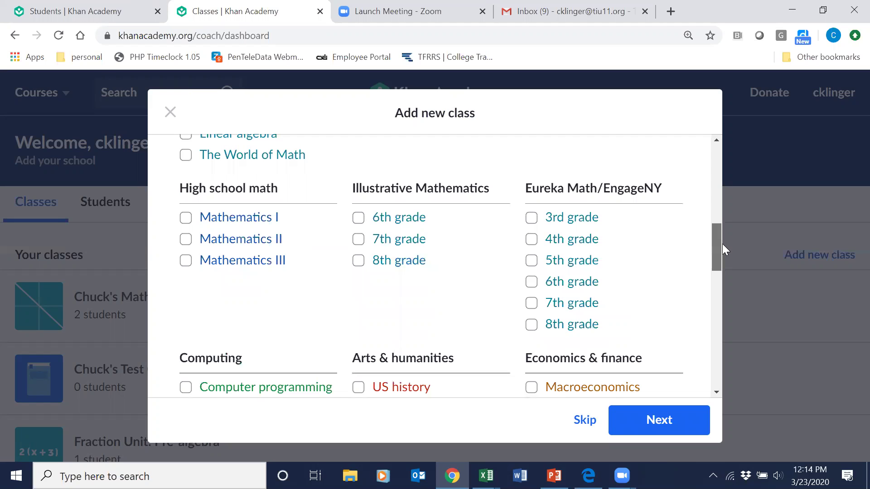
pyautogui.moveTo(722, 245); pyautogui.dragTo(720, 286)
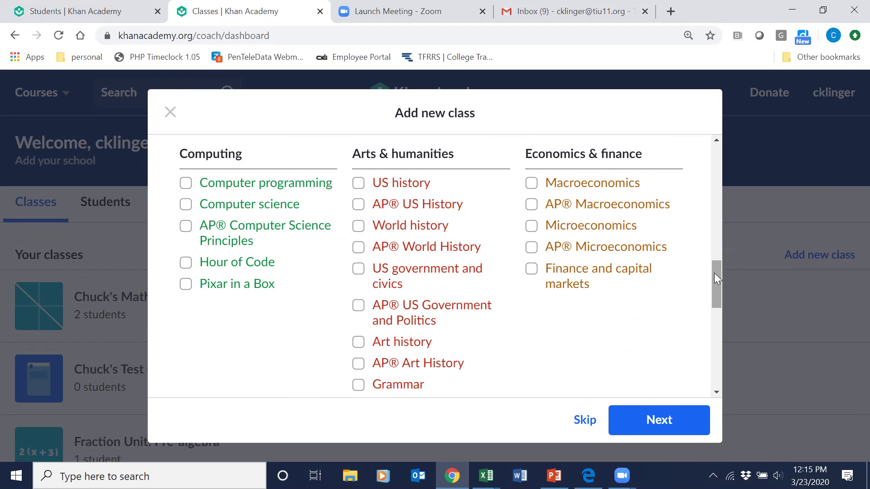
pyautogui.scroll(-1, 715, 290)
pyautogui.scroll(-5, 716, 303)
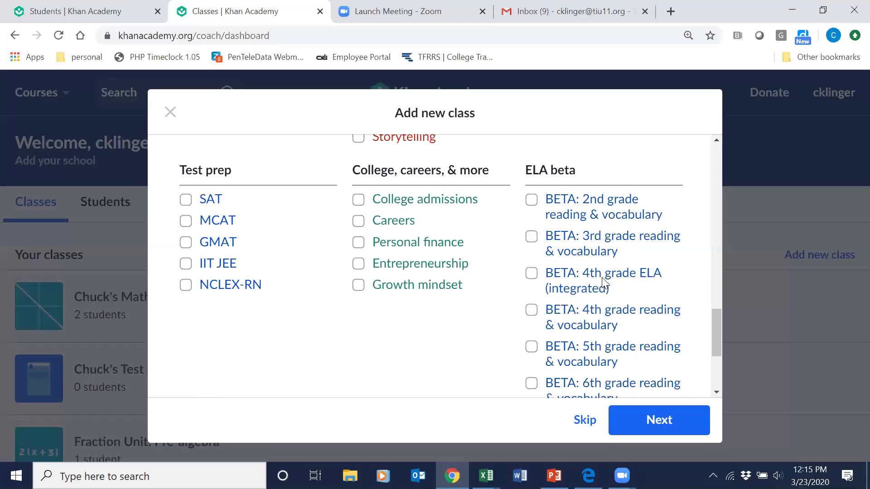
pyautogui.moveTo(718, 321); pyautogui.dragTo(713, 133)
pyautogui.click(649, 427)
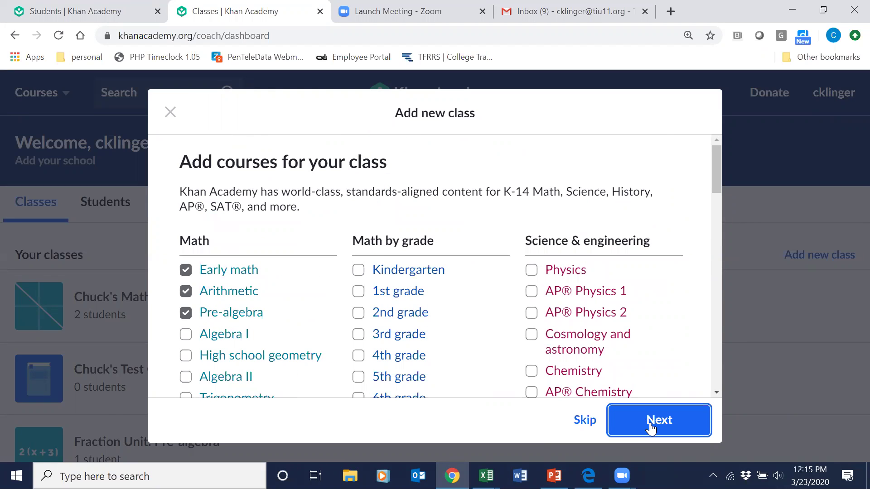
pyautogui.click(650, 427)
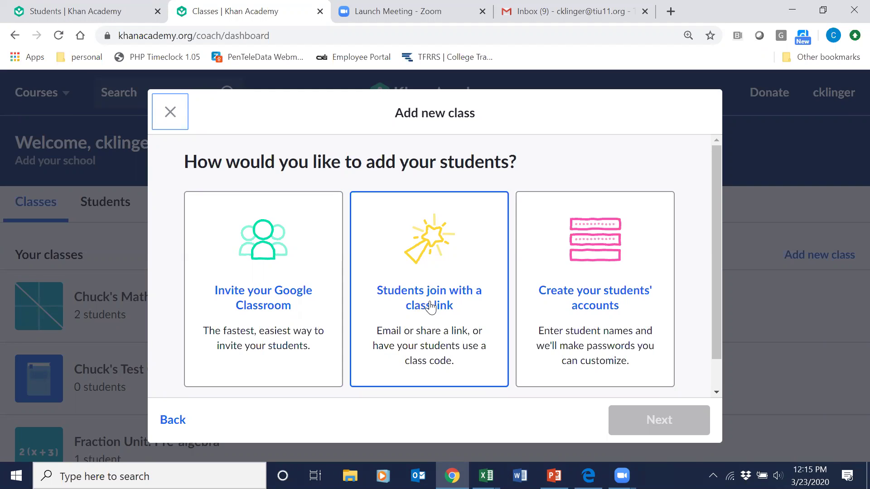
# Choose to create student accounts and enter two students' names, reaching the passwords step.
pyautogui.click(609, 268)
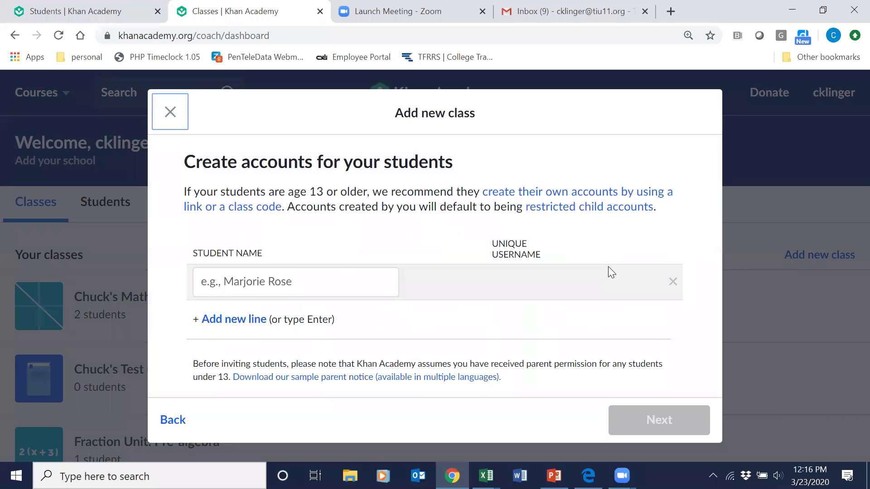
pyautogui.click(277, 281)
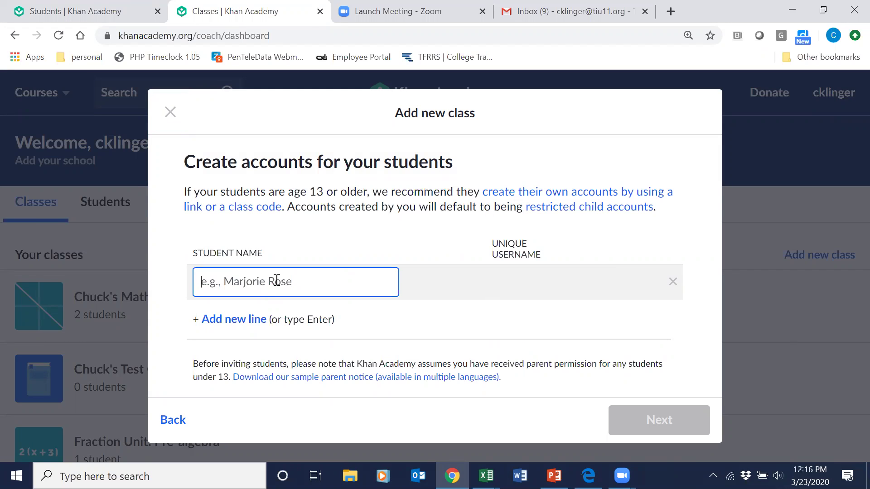
pyautogui.write('John S')
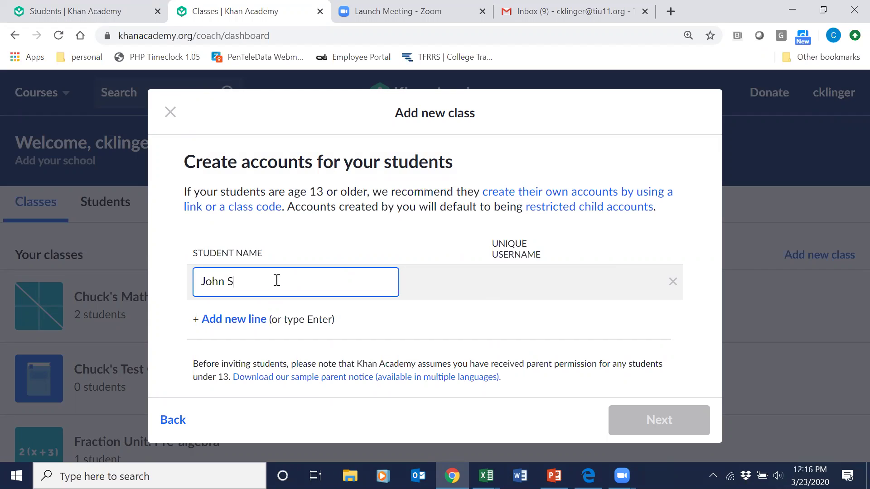
pyautogui.write('mith')
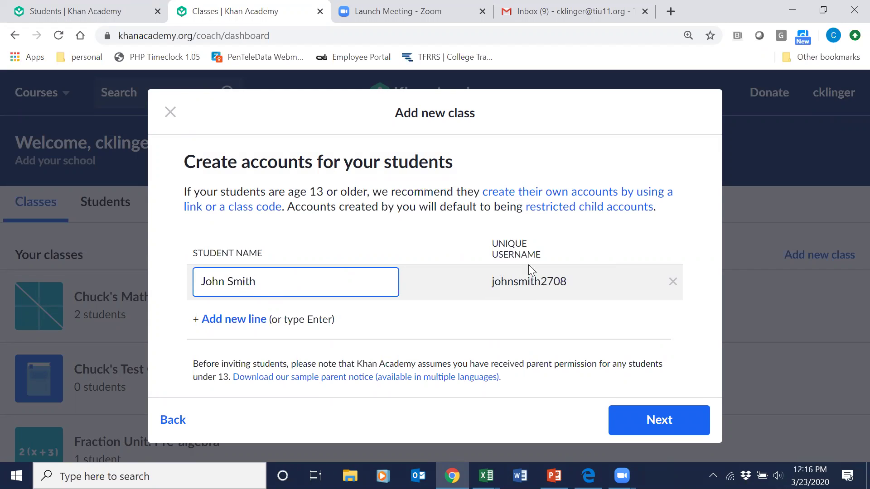
pyautogui.click(229, 320)
pyautogui.write('S')
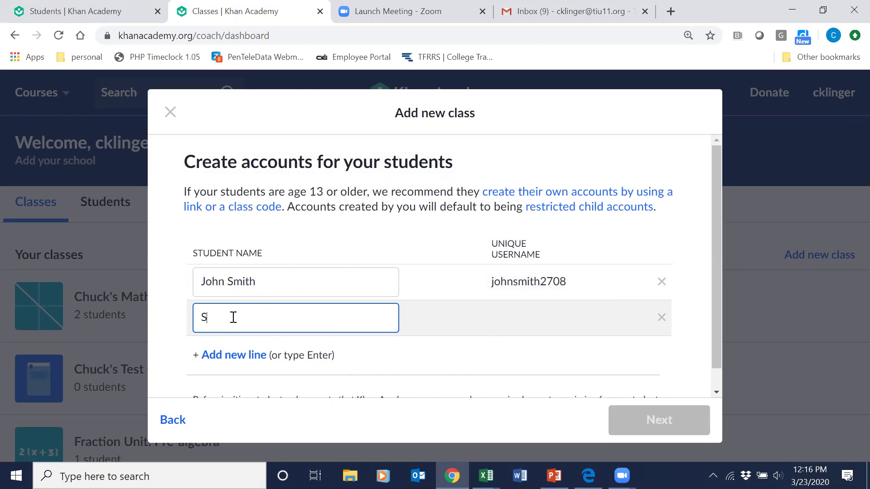
pyautogui.write('ally Smith')
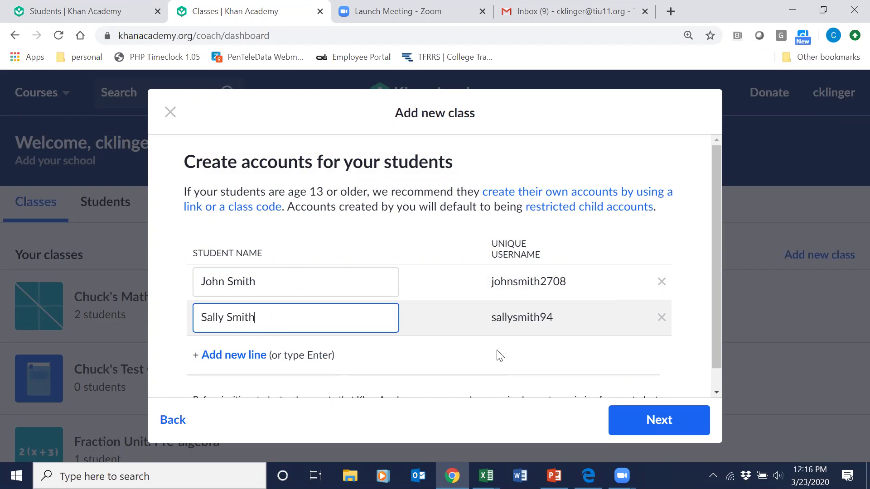
pyautogui.moveTo(715, 348); pyautogui.dragTo(705, 402)
pyautogui.click(661, 422)
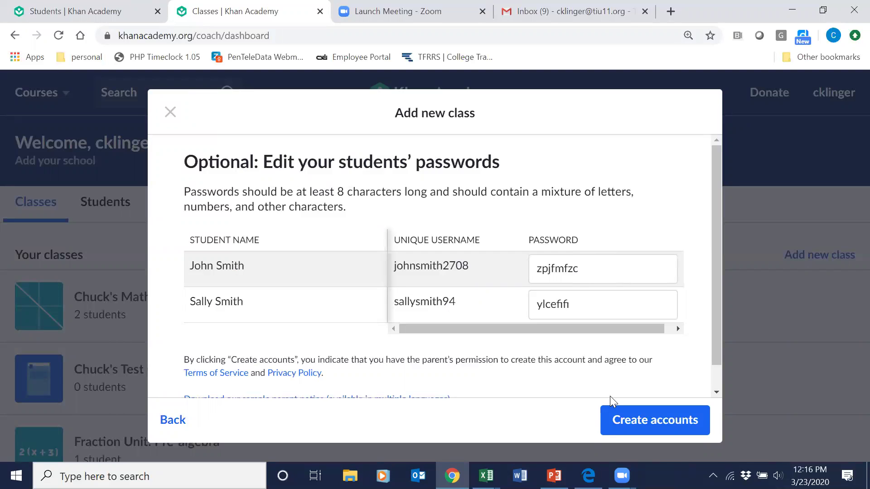
# Create both student accounts, skip the CSV password download, and close the Class created summary.
pyautogui.moveTo(716, 344); pyautogui.dragTo(716, 377)
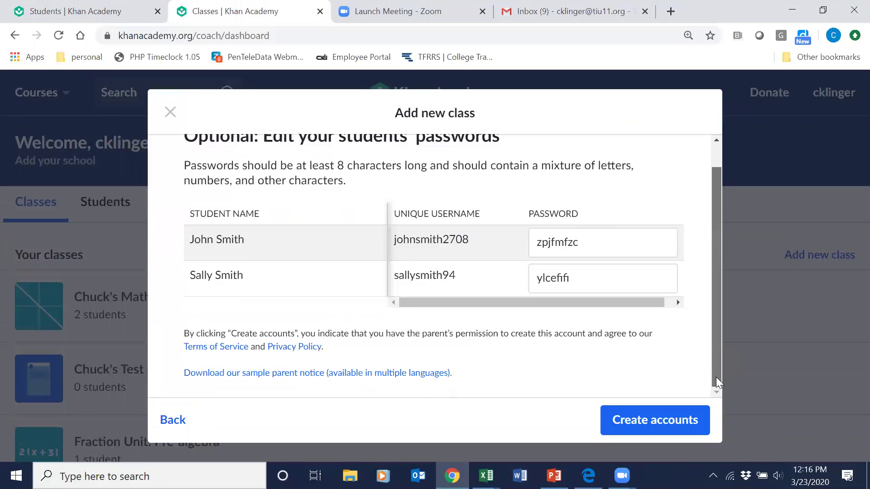
pyautogui.click(643, 425)
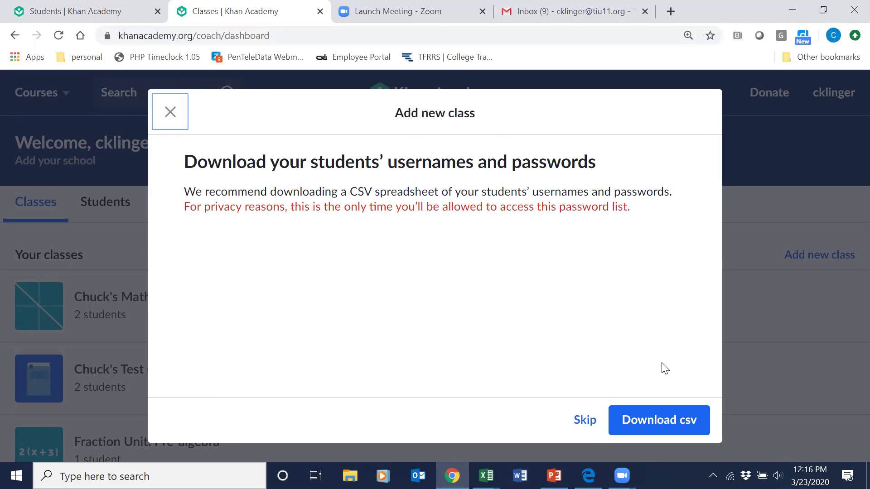
pyautogui.click(658, 423)
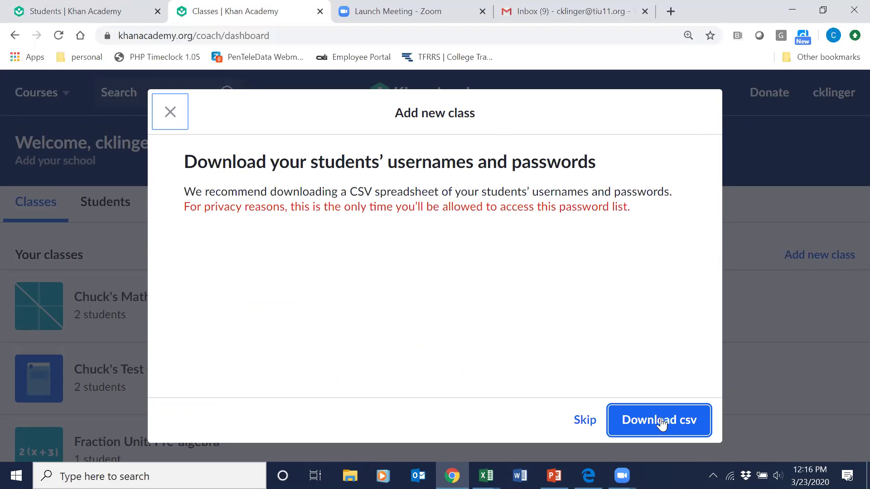
pyautogui.click(583, 421)
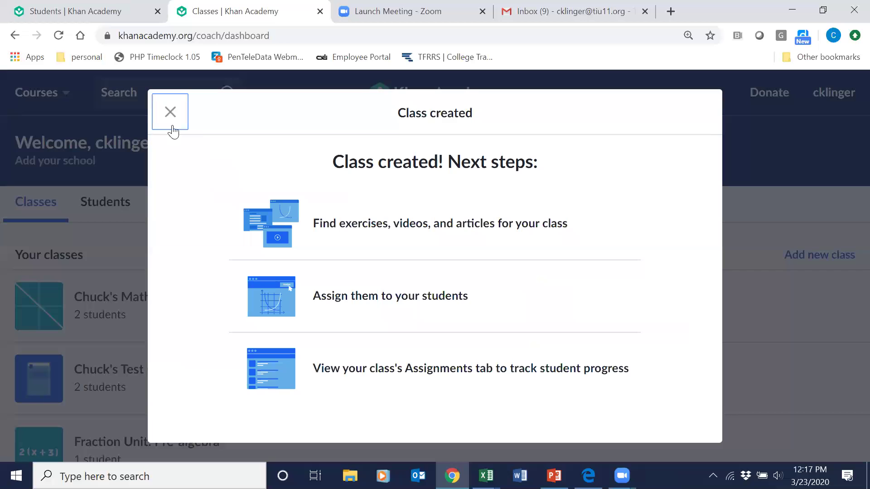
pyautogui.click(167, 114)
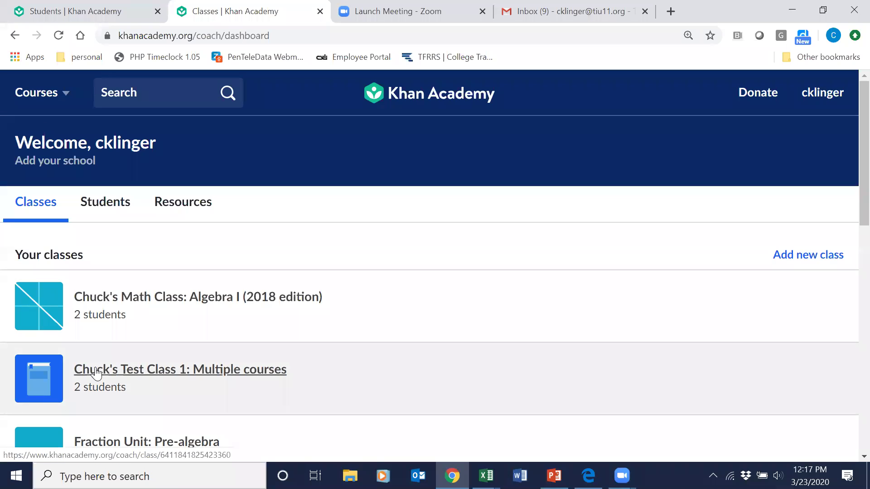
# Open Test Class 1's Student roster with its 2 students and select the class code.
pyautogui.click(96, 373)
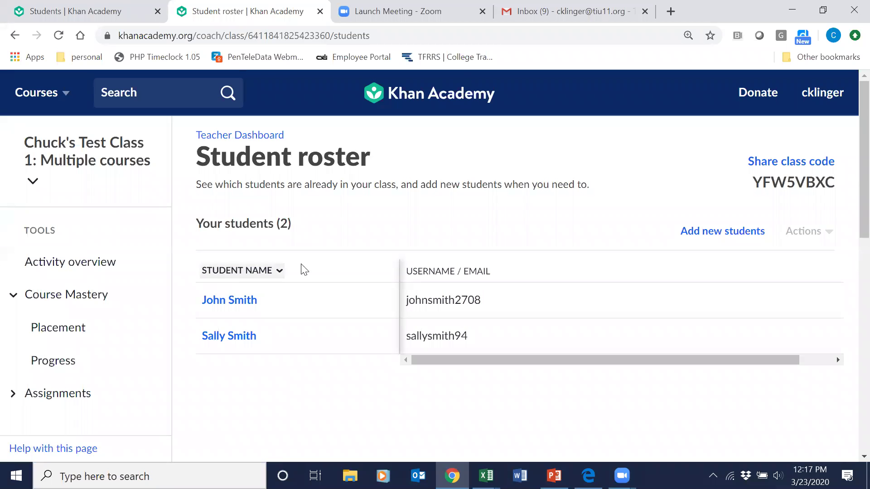
pyautogui.scroll(-7, 850, 200)
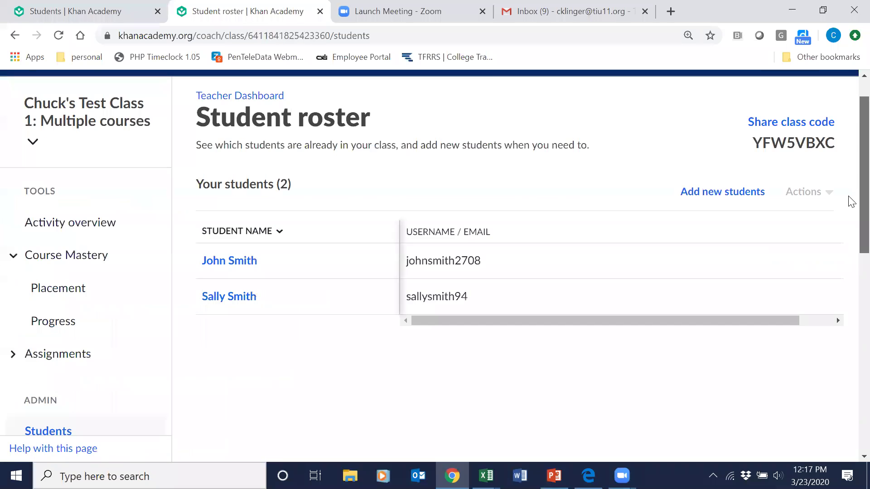
pyautogui.scroll(3, 850, 286)
pyautogui.scroll(3, 851, 214)
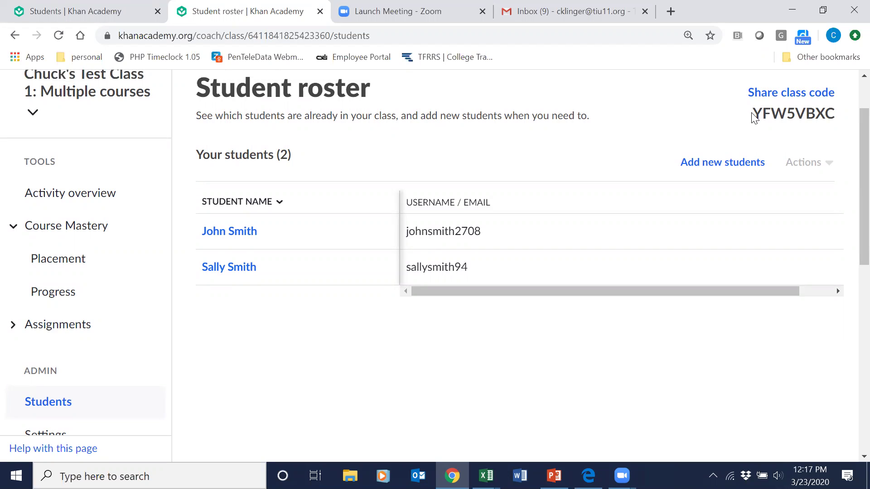
pyautogui.moveTo(753, 114); pyautogui.dragTo(836, 117)
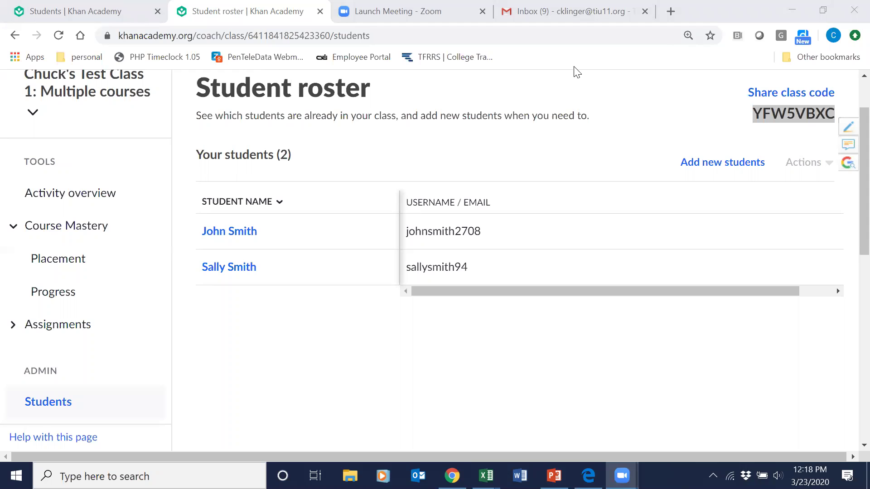
# Use the Khan Academy logo to return to the dashboard listing Test Class 1 with 2 students.
pyautogui.scroll(2, 770, 102)
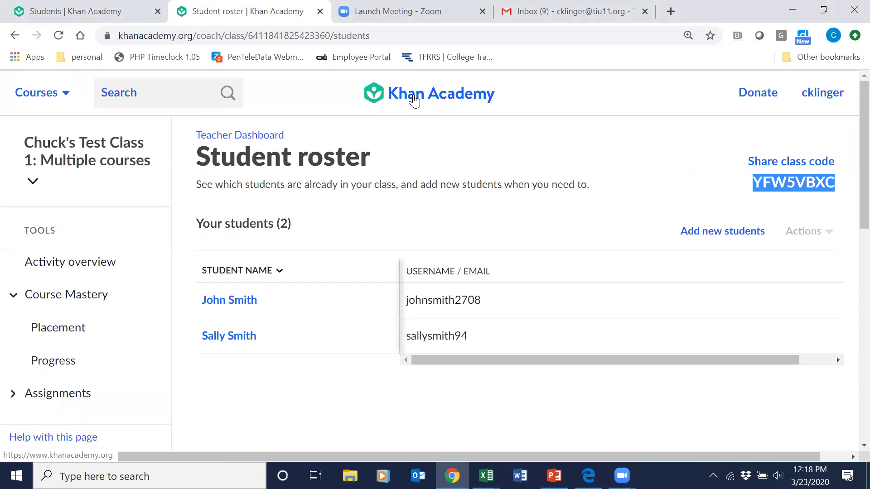
pyautogui.click(414, 100)
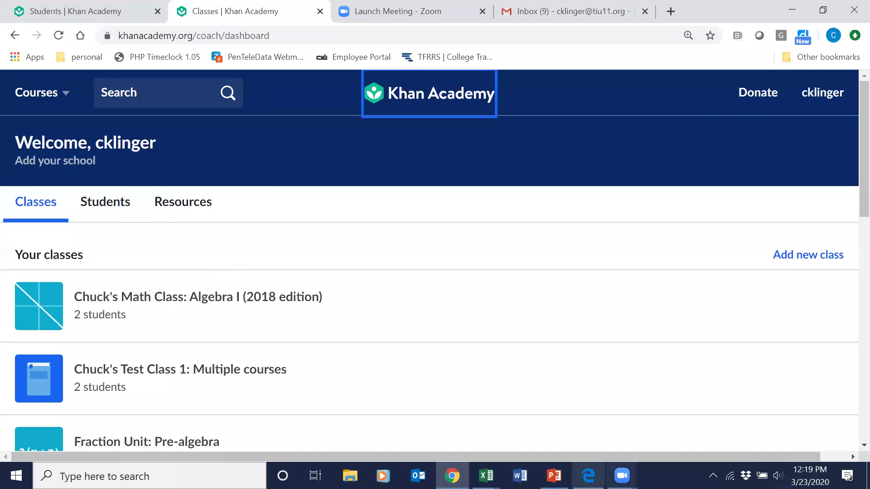
# Load khanacademy.org in Edge to show the public Khan Academy home page.
pyautogui.click(588, 476)
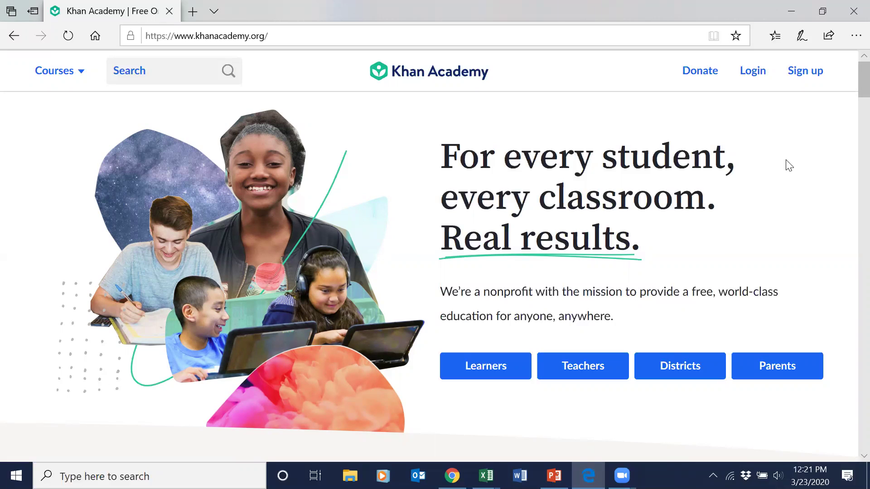
# Open the sign-up page and, after trying Parent and Teacher, choose the Learner role.
pyautogui.click(805, 77)
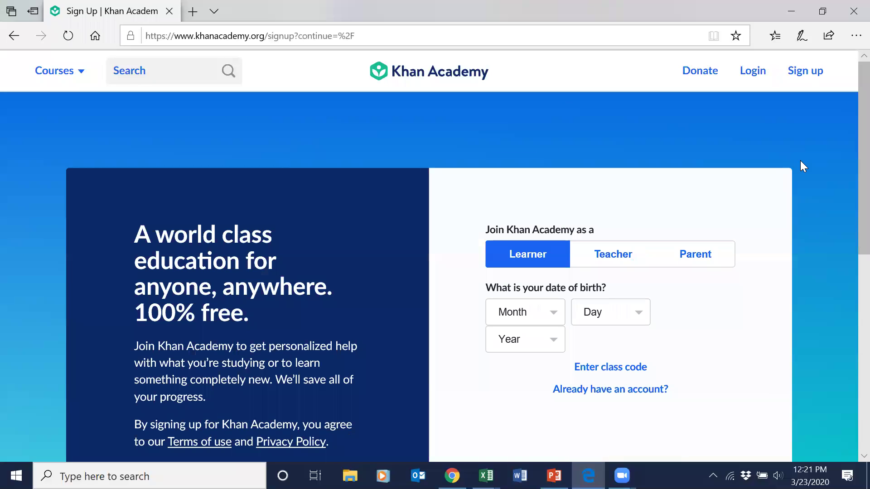
pyautogui.click(549, 317)
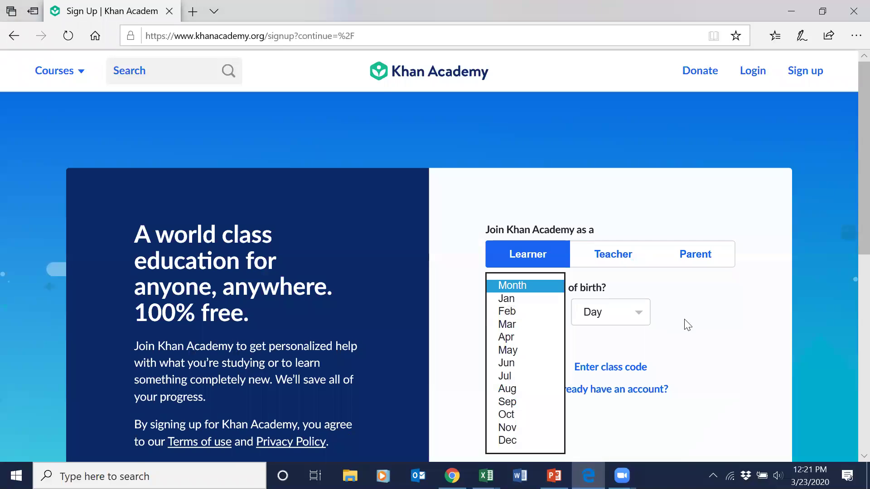
pyautogui.click(687, 353)
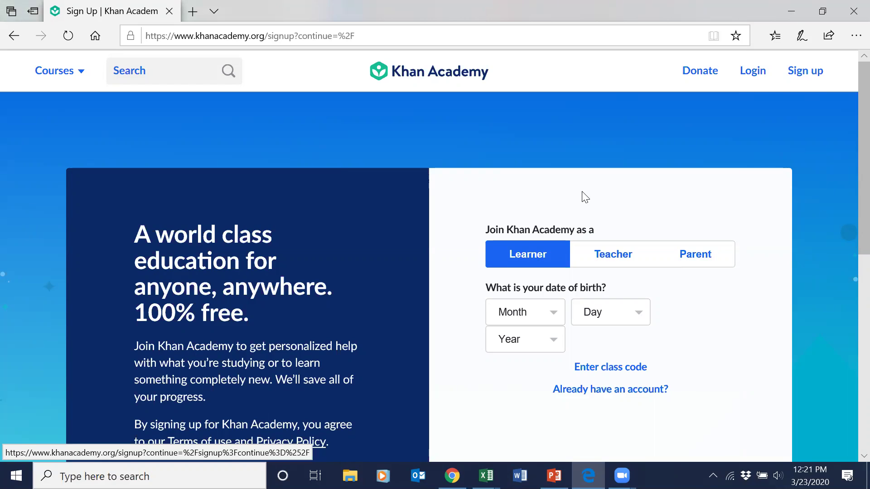
pyautogui.click(708, 254)
pyautogui.click(622, 255)
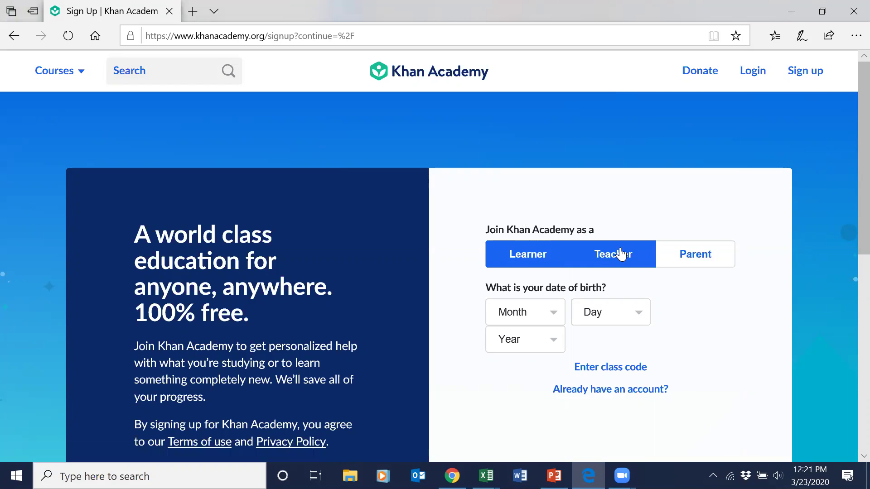
pyautogui.click(682, 252)
pyautogui.click(600, 252)
pyautogui.click(520, 259)
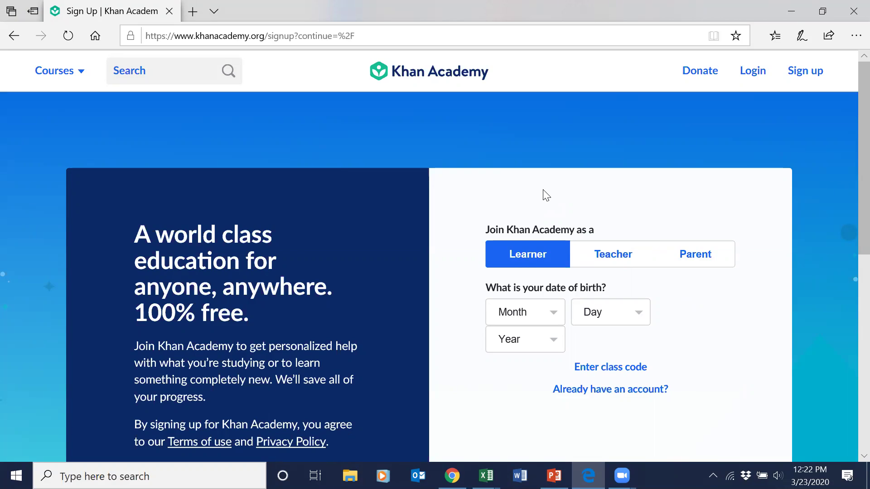
# Enter the birth date May 19, 2003 in the Month, Day and Year lists.
pyautogui.click(554, 315)
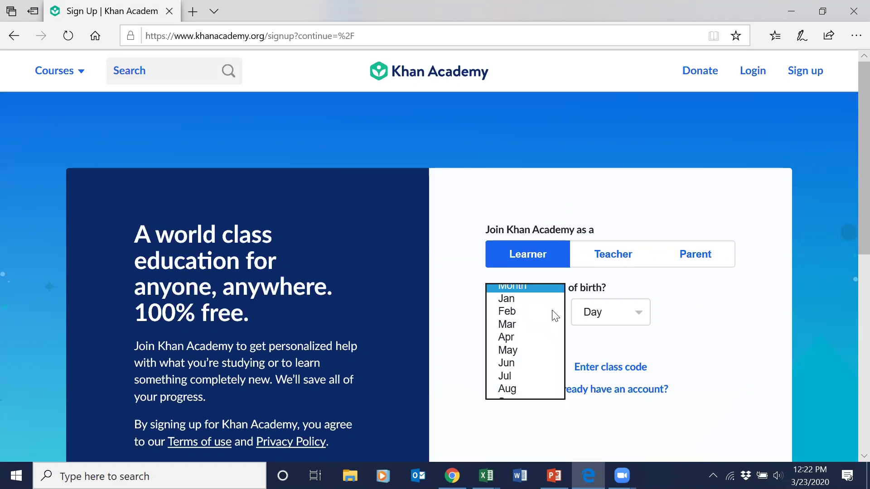
pyautogui.click(518, 349)
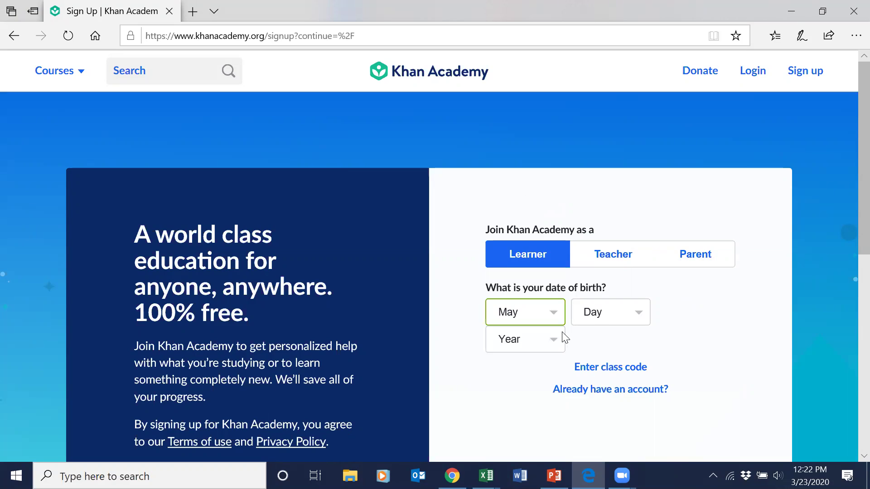
pyautogui.click(639, 313)
pyautogui.click(602, 312)
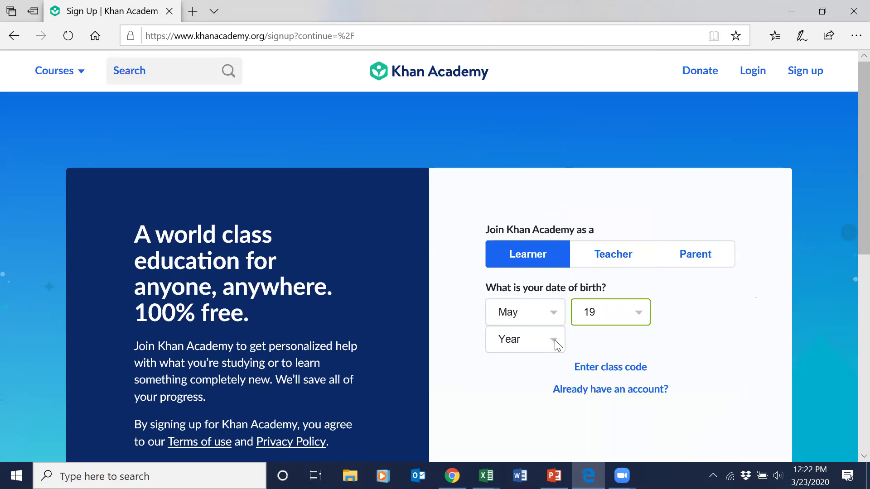
pyautogui.click(554, 339)
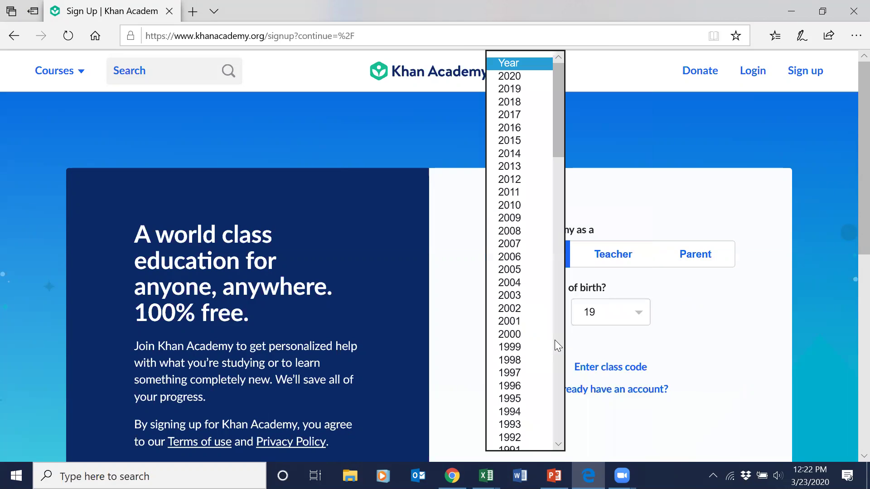
pyautogui.click(514, 294)
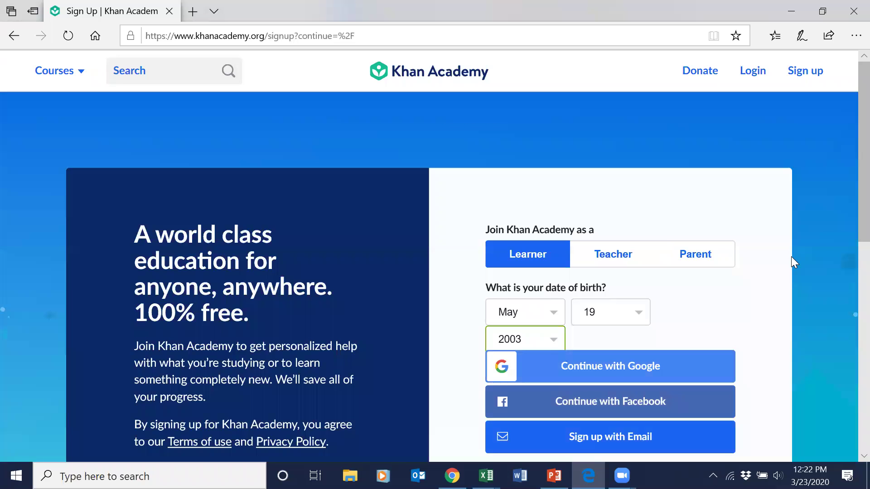
pyautogui.scroll(-2, 848, 222)
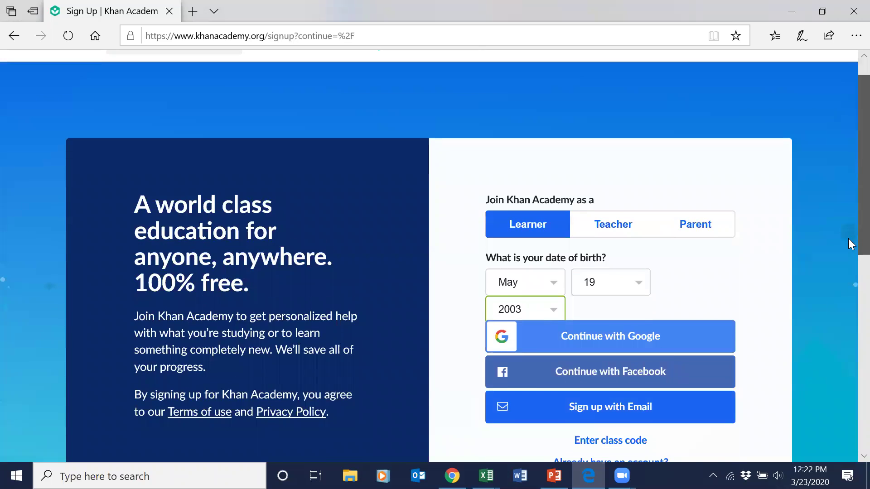
pyautogui.scroll(-1, 851, 270)
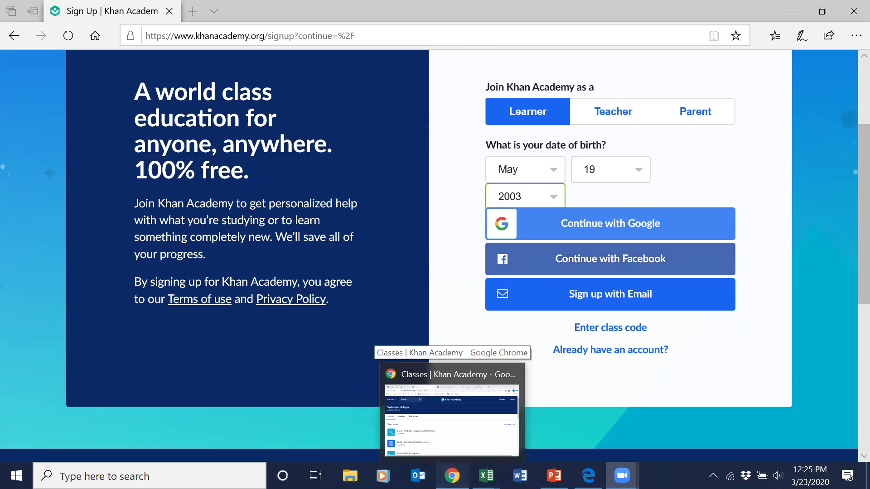
# Back in the Chrome teacher dashboard, open the Pre-Algebra Math: Multiple courses class.
pyautogui.click(452, 408)
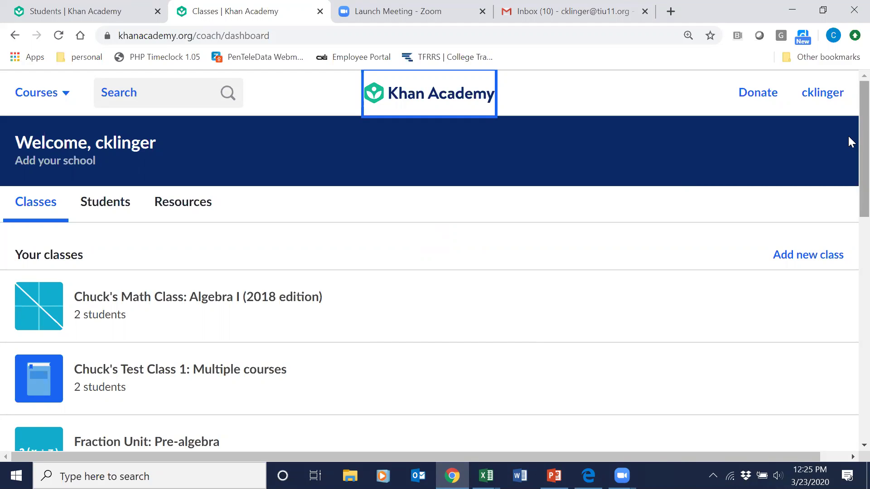
pyautogui.scroll(-1, 848, 145)
pyautogui.scroll(-1, 848, 146)
pyautogui.scroll(1, 848, 135)
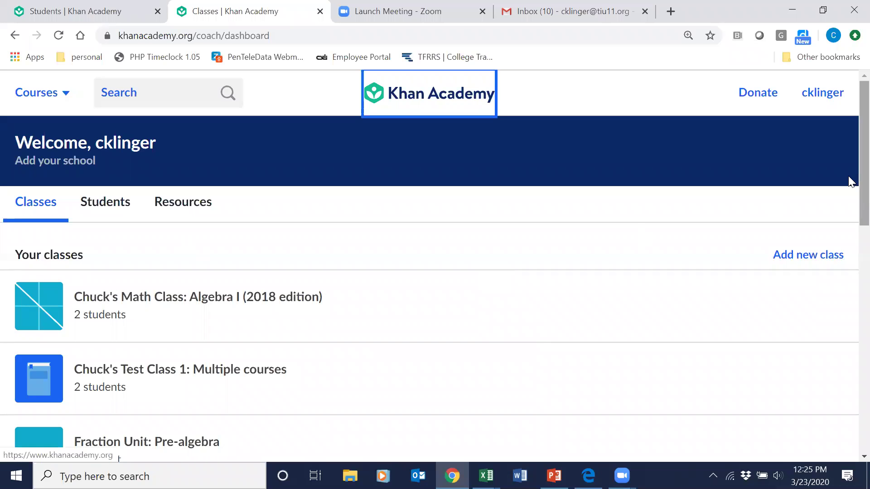
pyautogui.scroll(-2, 851, 213)
pyautogui.scroll(-2, 849, 227)
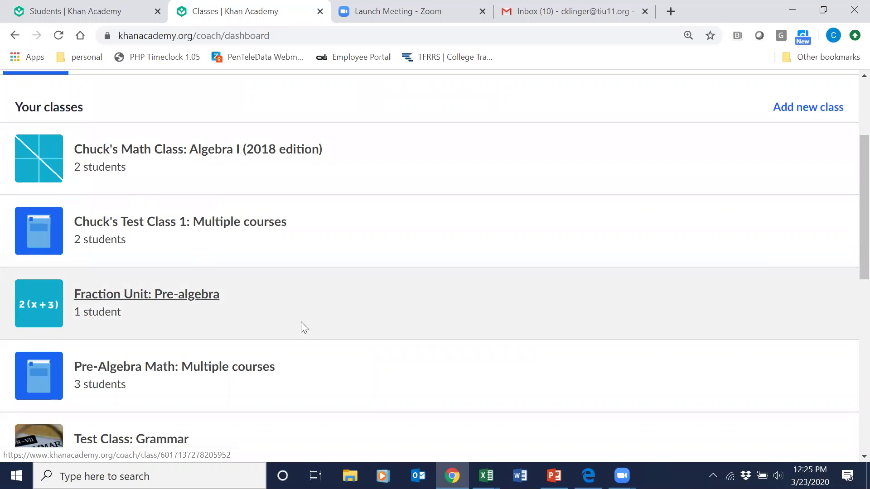
pyautogui.click(165, 367)
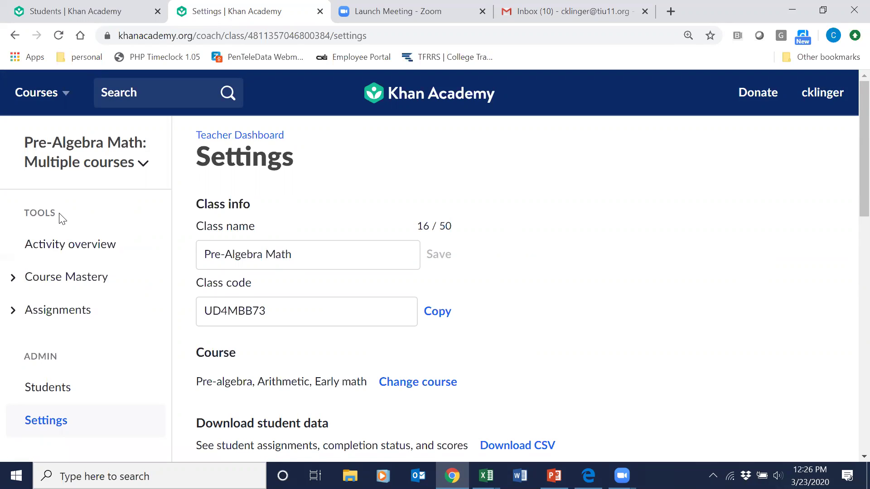
# Open the class's Activity overview showing students' learning minutes and skills leveled up.
pyautogui.click(56, 247)
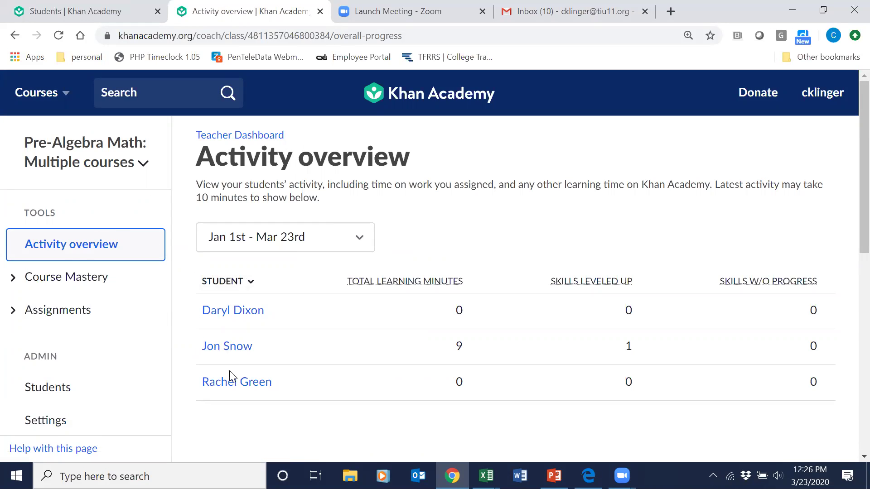
pyautogui.moveTo(410, 286)
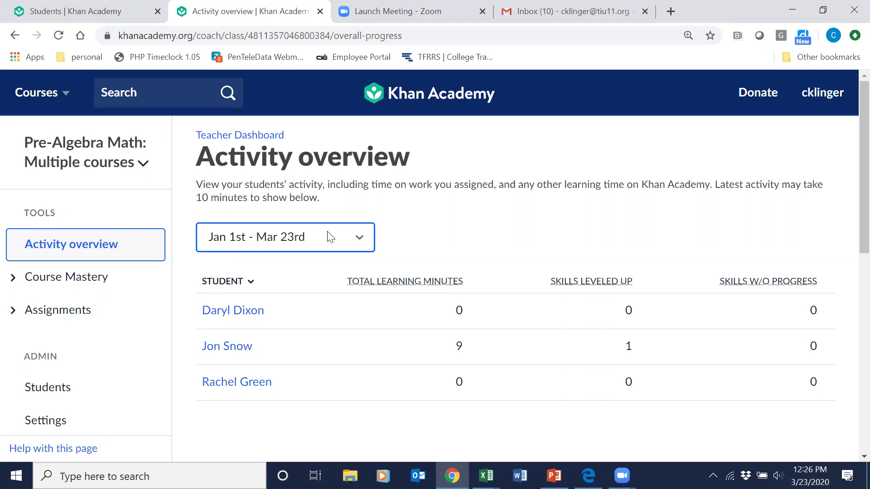
pyautogui.click(359, 238)
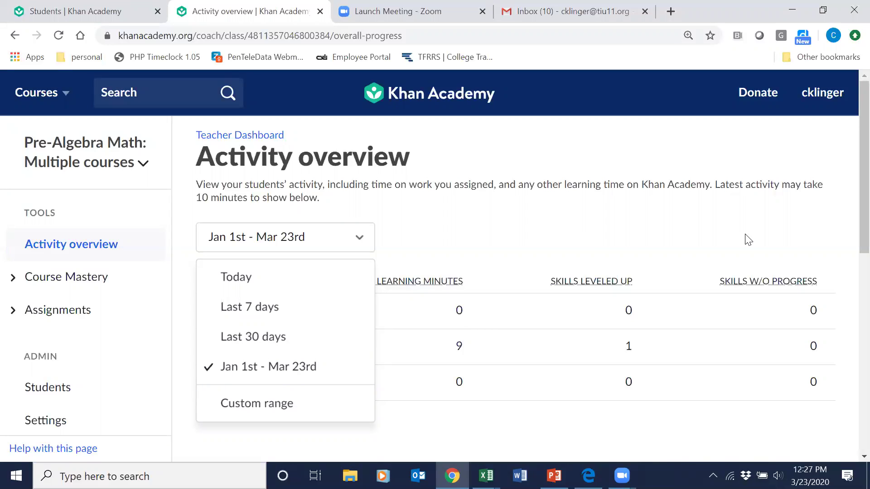
pyautogui.click(645, 254)
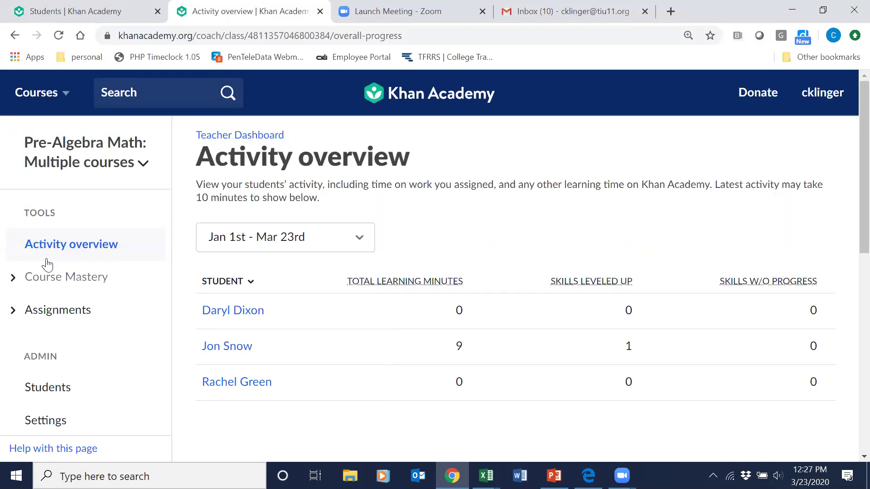
# View Course mastery progress by student for the Pre-algebra mission, then collapse the reports menu.
pyautogui.click(13, 279)
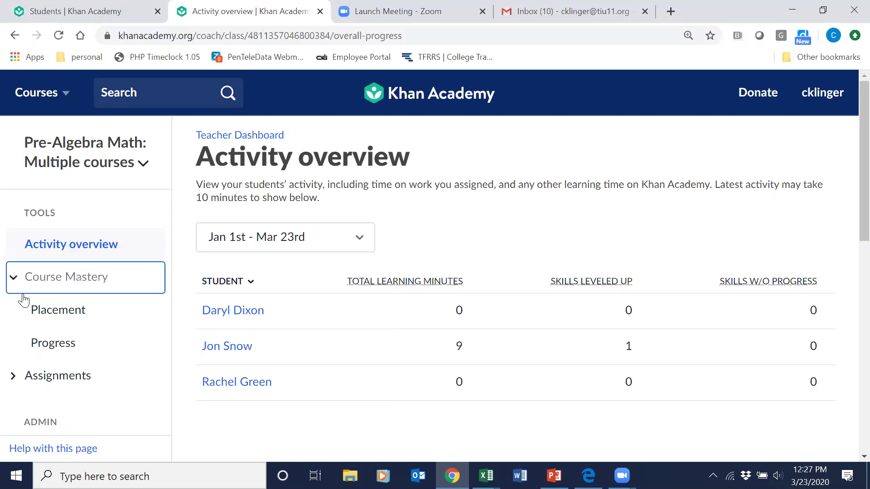
pyautogui.click(56, 345)
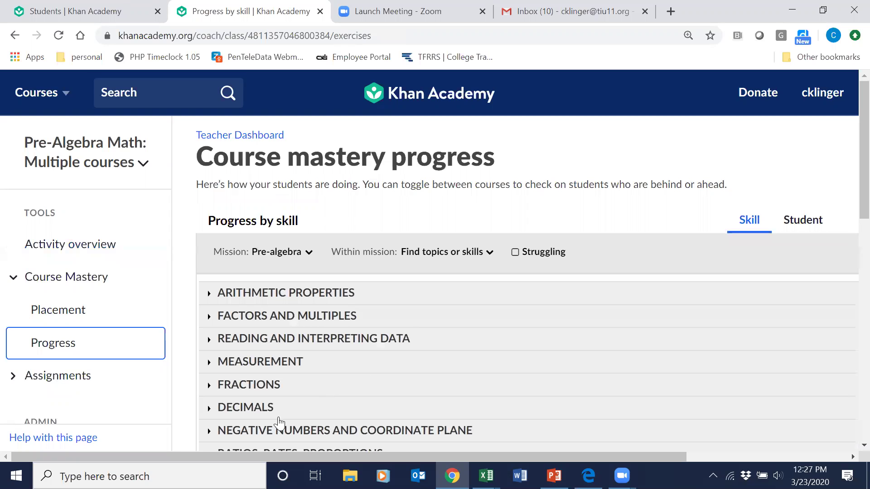
pyautogui.click(809, 221)
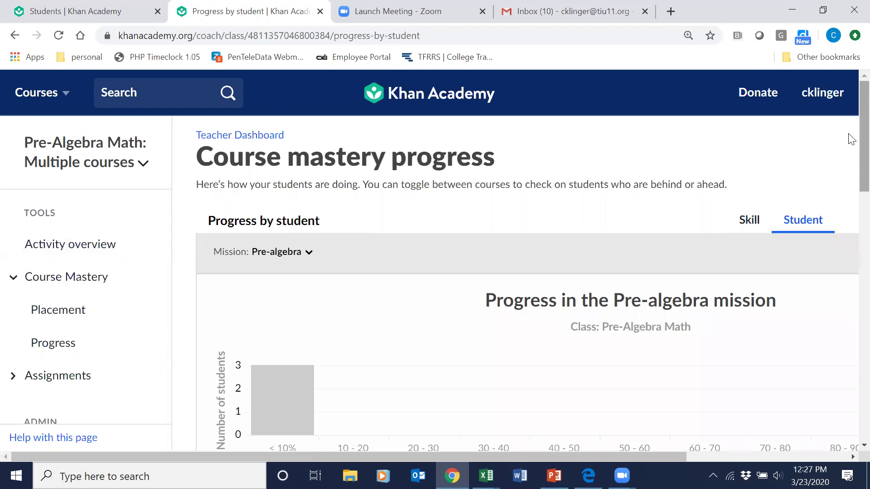
pyautogui.scroll(-4, 851, 144)
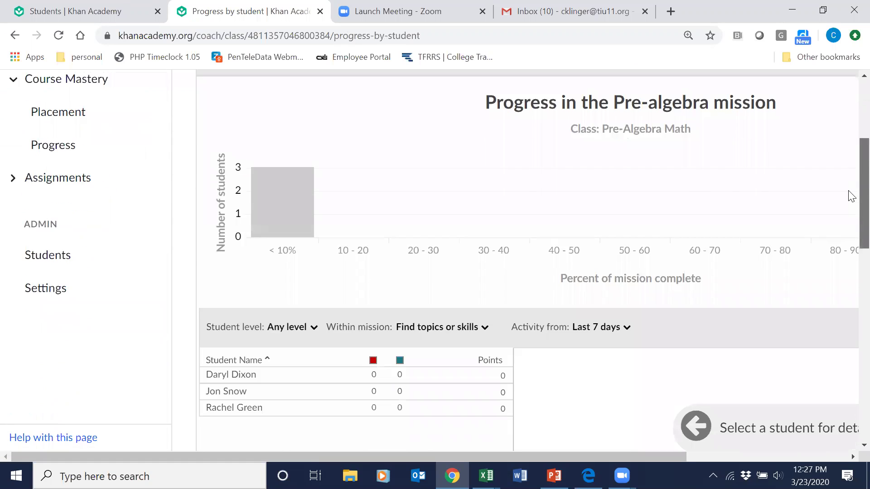
pyautogui.scroll(-2, 850, 204)
pyautogui.scroll(2, 850, 213)
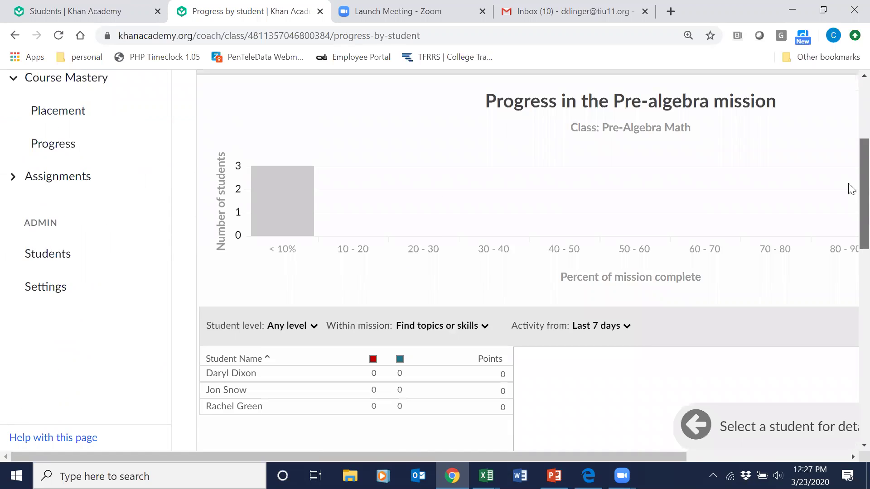
pyautogui.scroll(3, 851, 189)
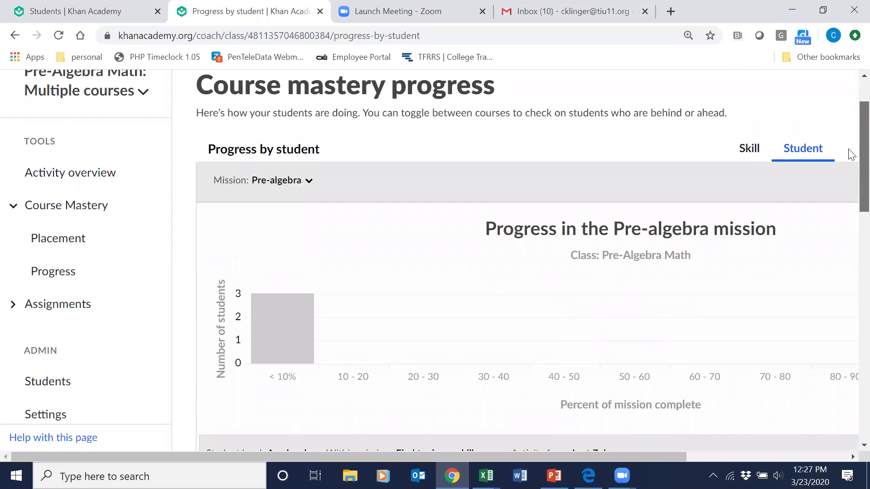
pyautogui.scroll(1, 847, 150)
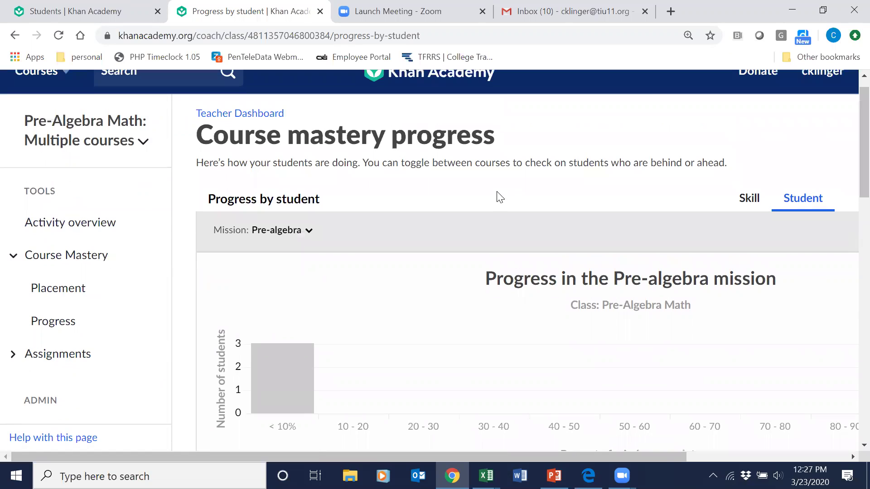
pyautogui.click(14, 257)
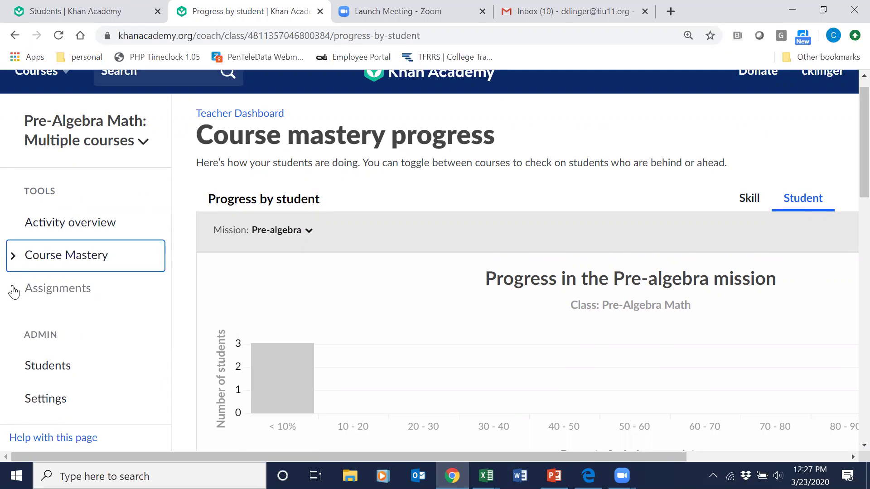
pyautogui.click(14, 293)
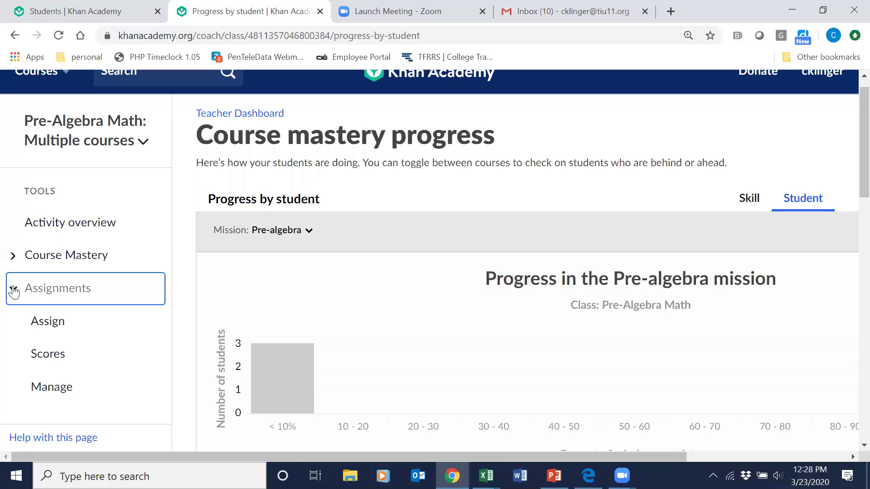
pyautogui.click(44, 323)
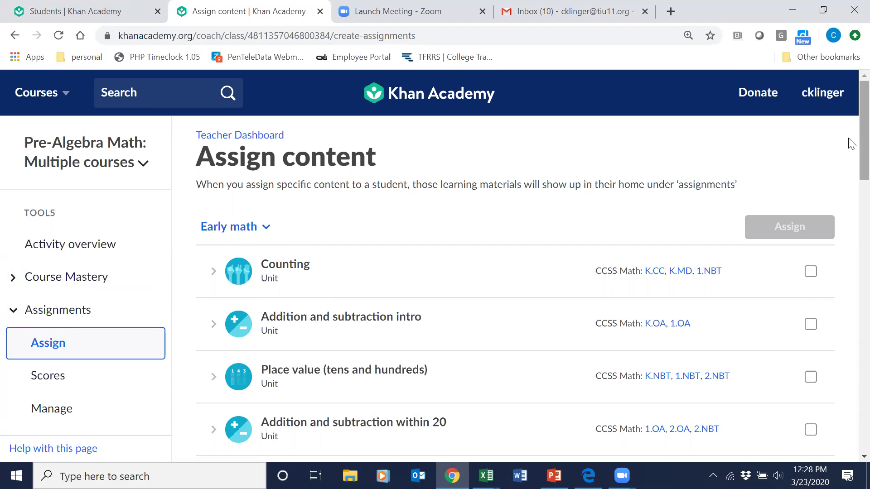
pyautogui.scroll(-1, 852, 144)
pyautogui.scroll(1, 852, 140)
pyautogui.scroll(-1, 852, 150)
pyautogui.scroll(-2, 850, 163)
pyautogui.scroll(3, 850, 136)
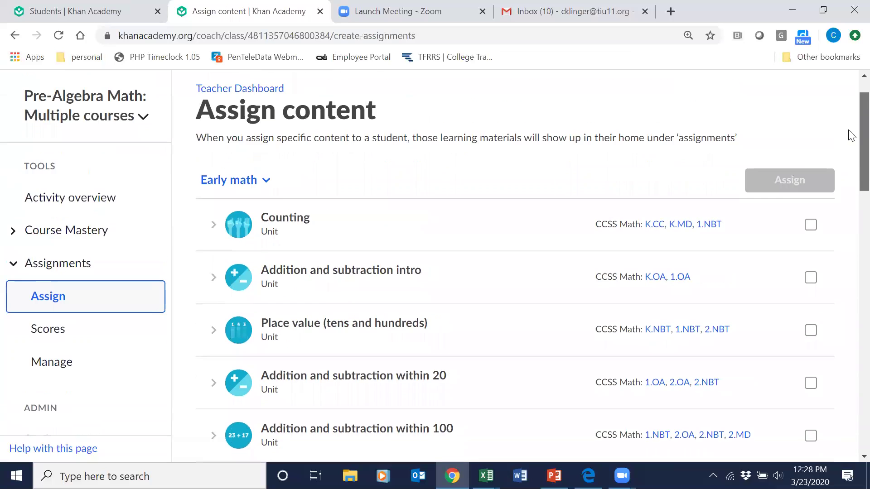
pyautogui.scroll(-1, 851, 141)
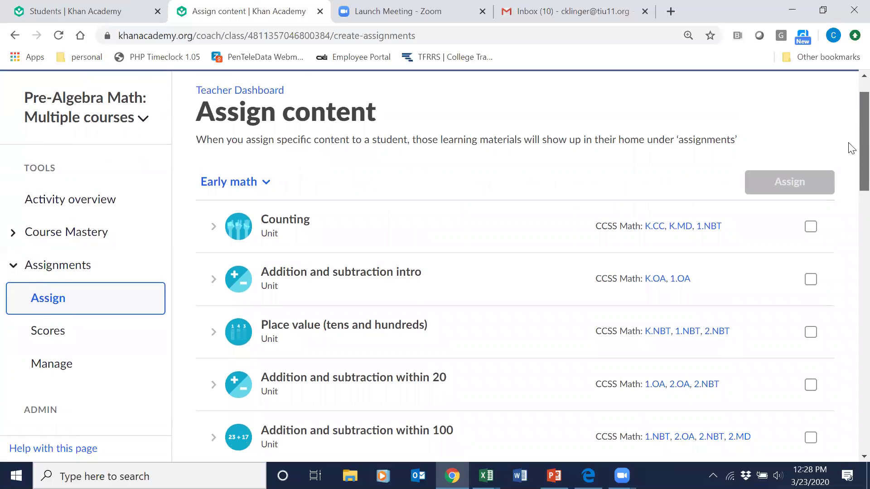
pyautogui.scroll(1, 849, 145)
pyautogui.scroll(-2, 851, 154)
pyautogui.scroll(-2, 851, 168)
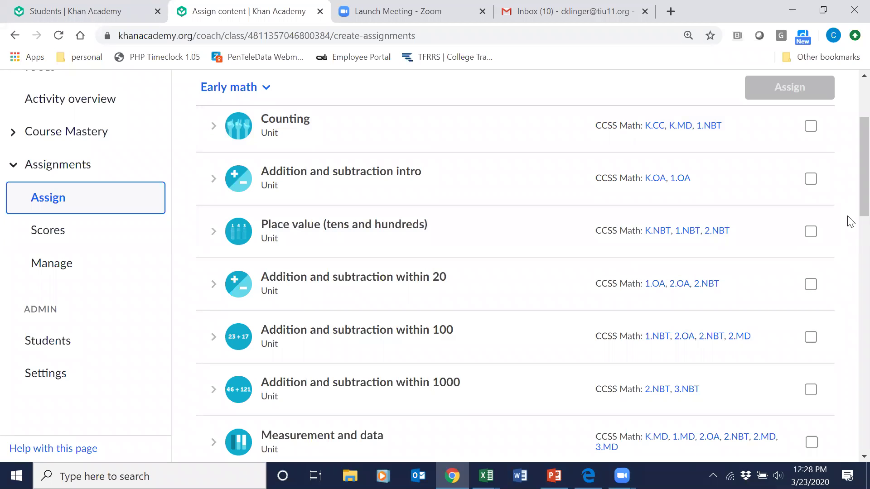
pyautogui.moveTo(852, 206); pyautogui.dragTo(849, 189)
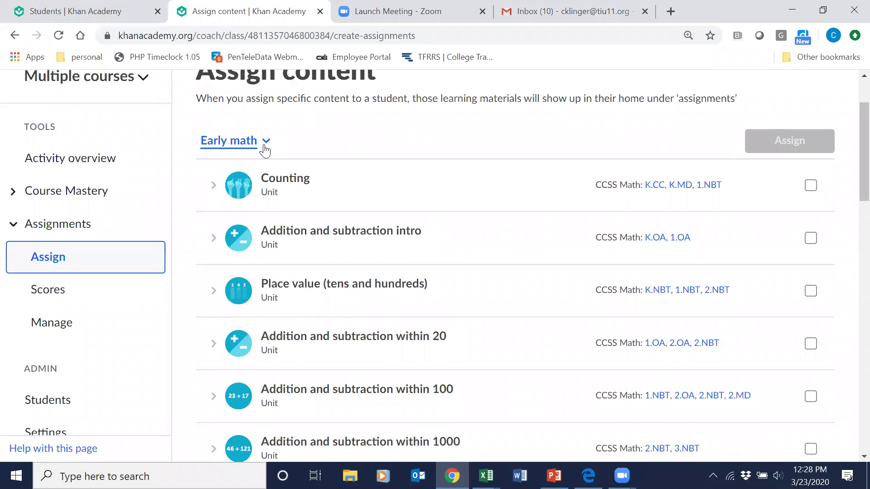
# Browse the Arithmetic course content, then switch the course list to Pre-algebra.
pyautogui.click(265, 144)
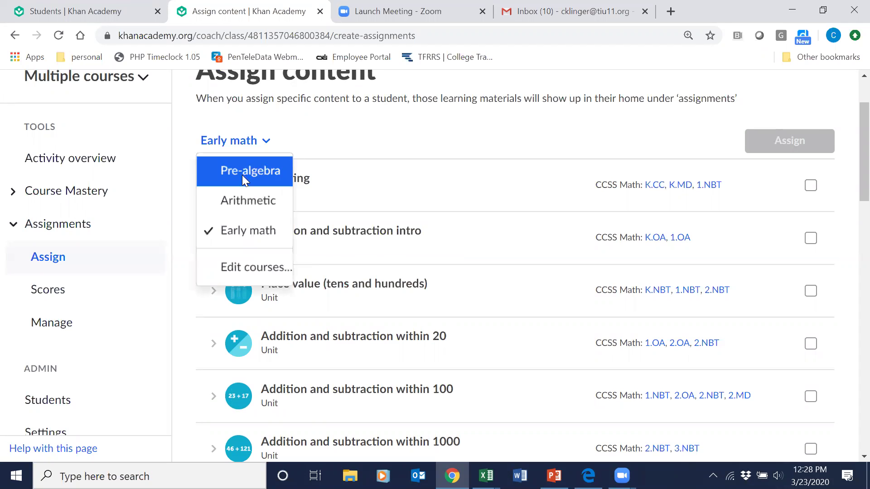
pyautogui.click(238, 202)
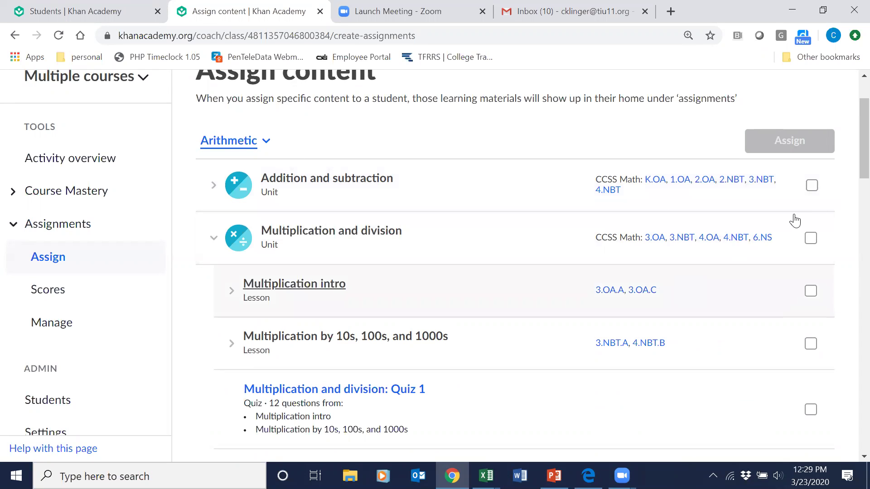
pyautogui.scroll(-5, 849, 178)
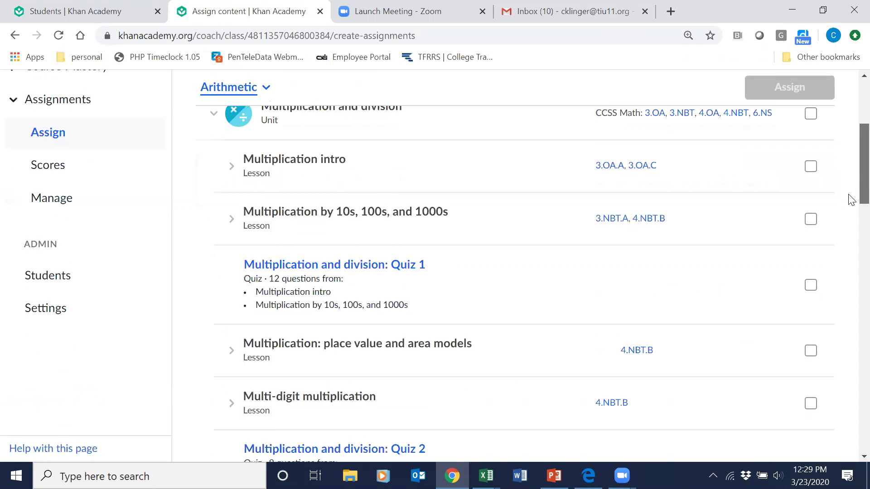
pyautogui.moveTo(851, 215); pyautogui.dragTo(851, 361)
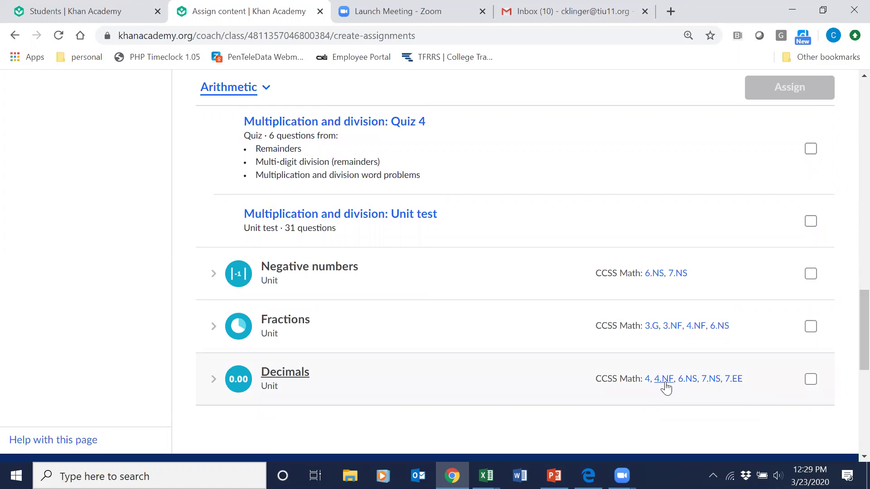
pyautogui.moveTo(850, 365); pyautogui.dragTo(850, 133)
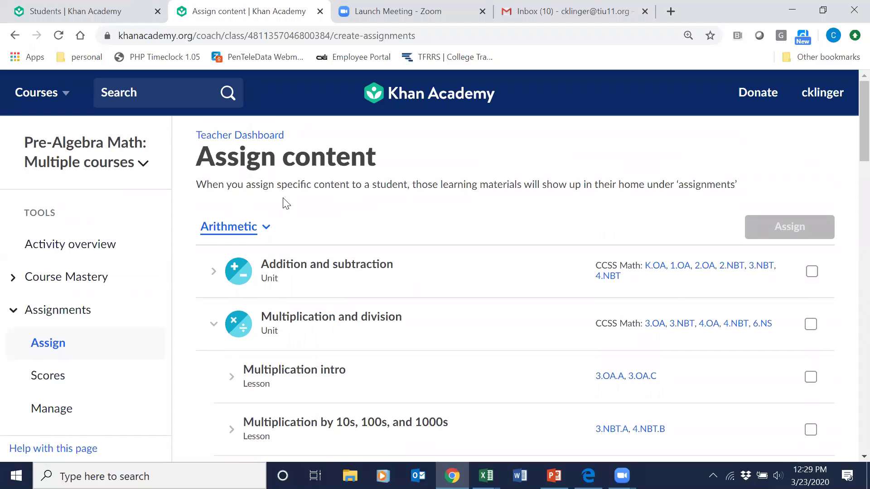
pyautogui.click(259, 232)
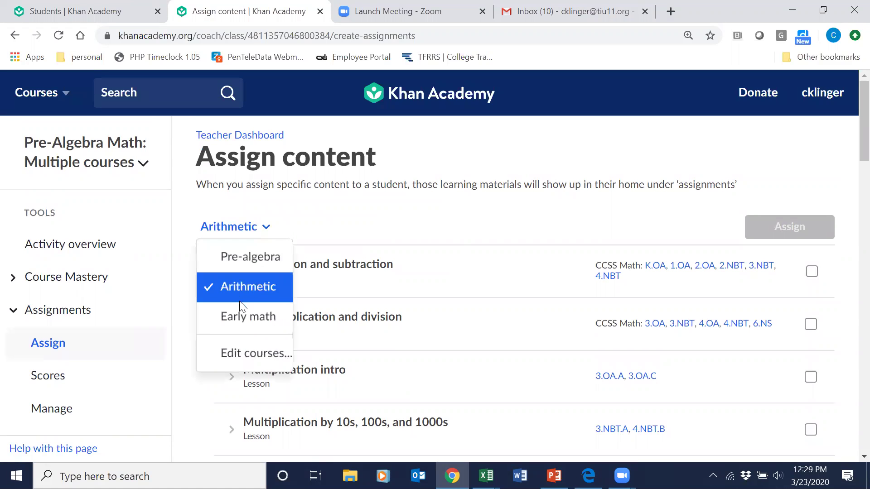
pyautogui.click(239, 254)
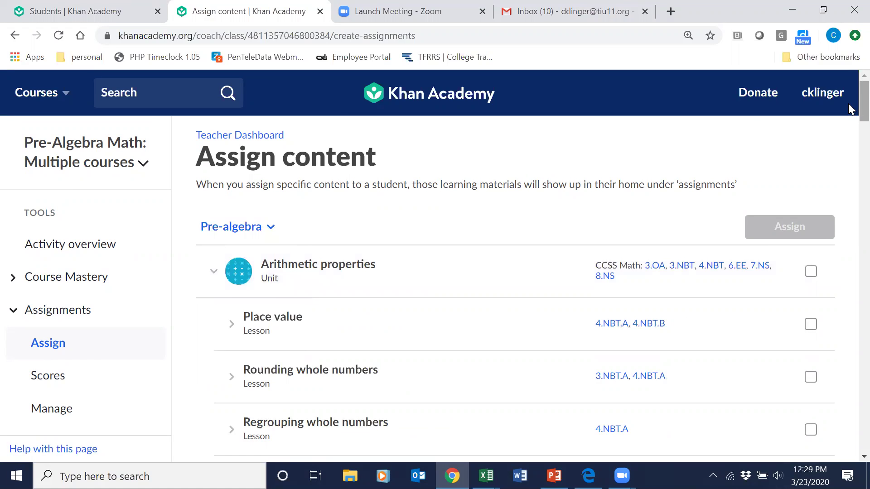
# Select, then clear, the whole Arithmetic properties unit and expand its lessons.
pyautogui.scroll(-2, 849, 120)
pyautogui.scroll(1, 849, 119)
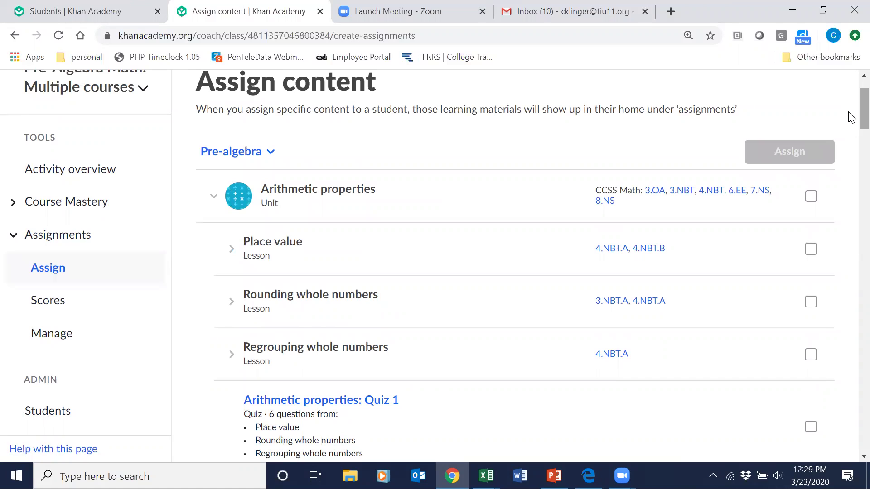
pyautogui.click(214, 197)
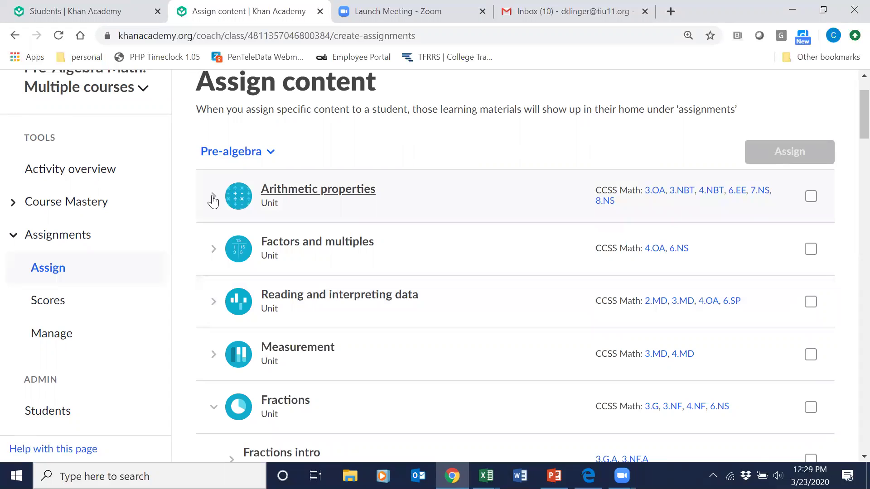
pyautogui.click(810, 197)
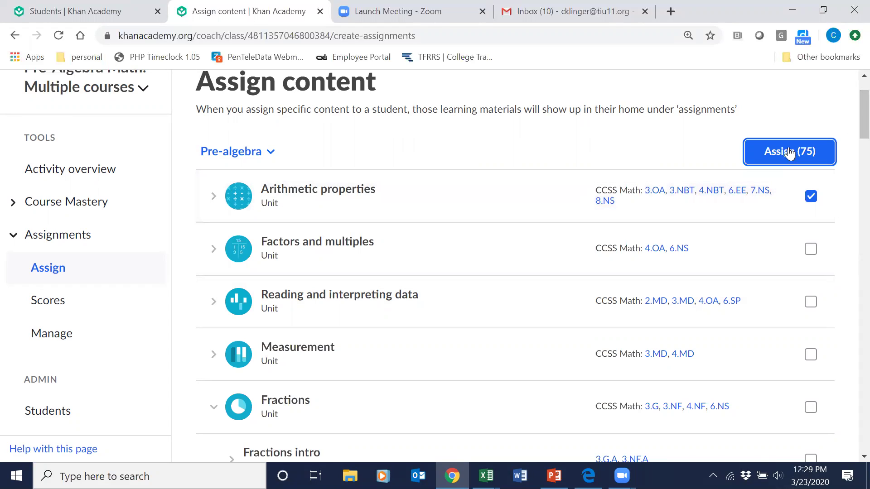
pyautogui.click(810, 195)
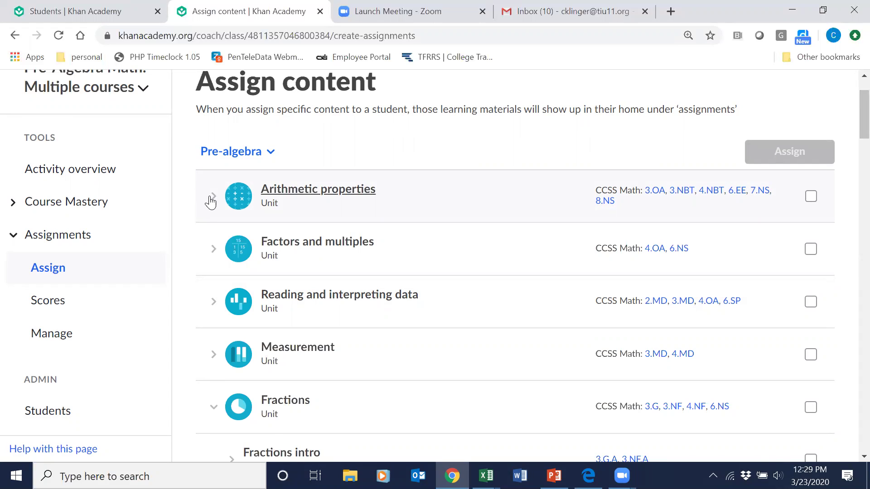
pyautogui.click(211, 199)
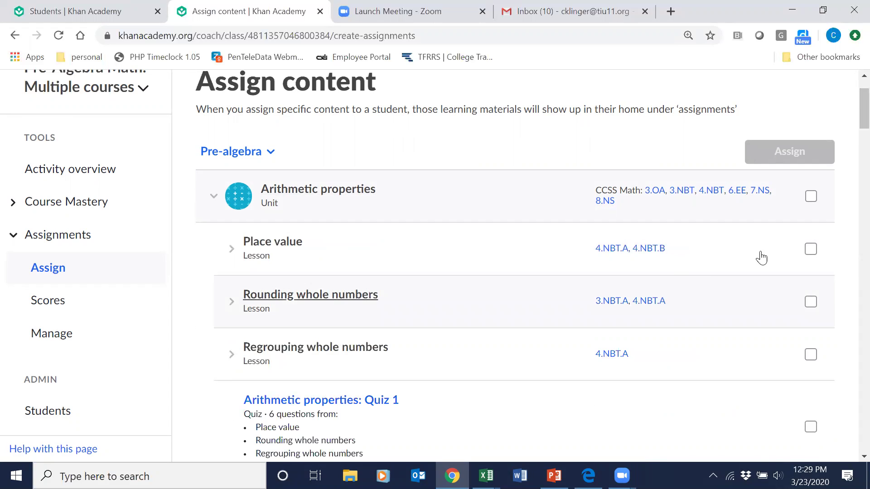
# Tick Place value, Rounding, Regrouping whole numbers and Arithmetic properties: Quiz 1 (31 items).
pyautogui.click(810, 250)
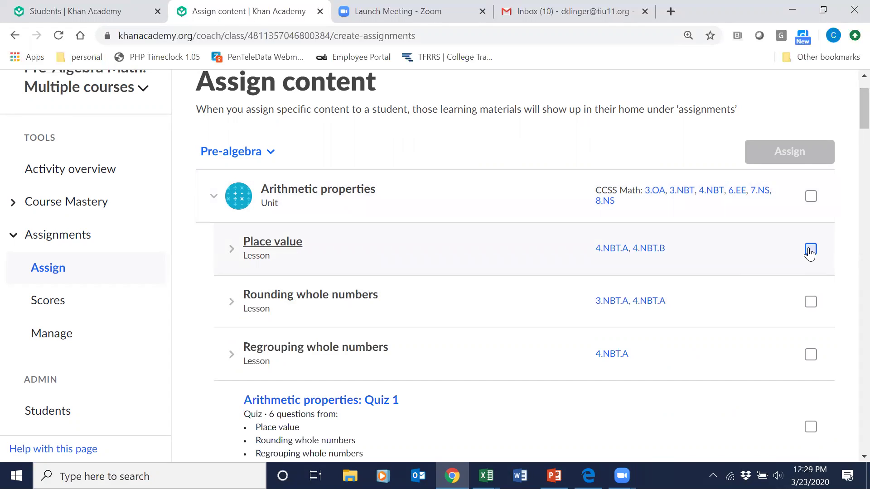
pyautogui.click(811, 302)
pyautogui.click(810, 355)
pyautogui.click(811, 428)
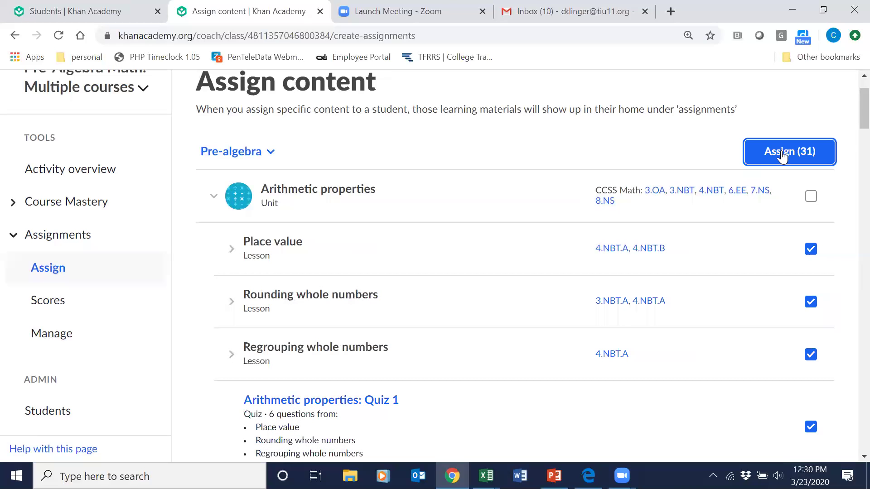
# Open the assignment options for the 31 items and give all students the same question set.
pyautogui.click(785, 156)
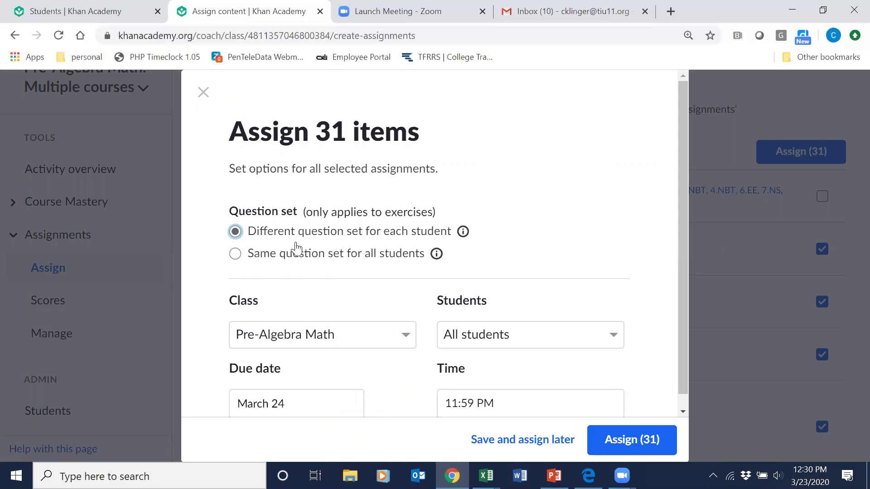
pyautogui.moveTo(682, 160); pyautogui.dragTo(686, 190)
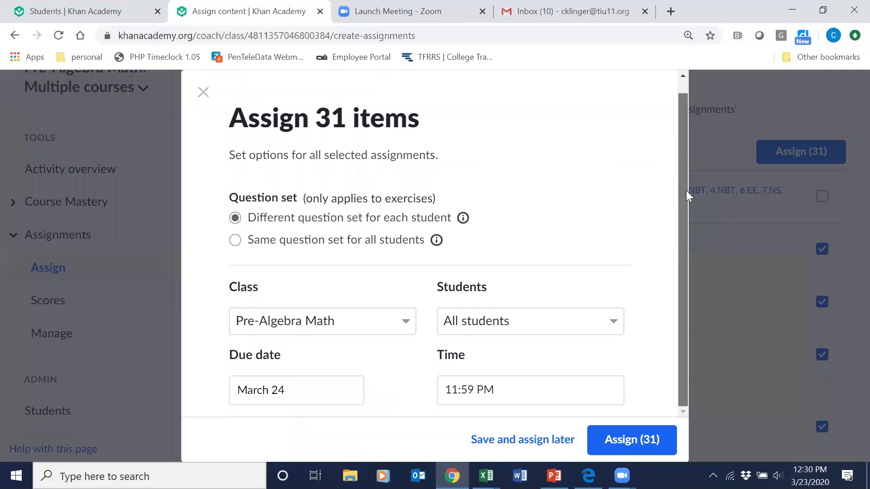
pyautogui.click(235, 241)
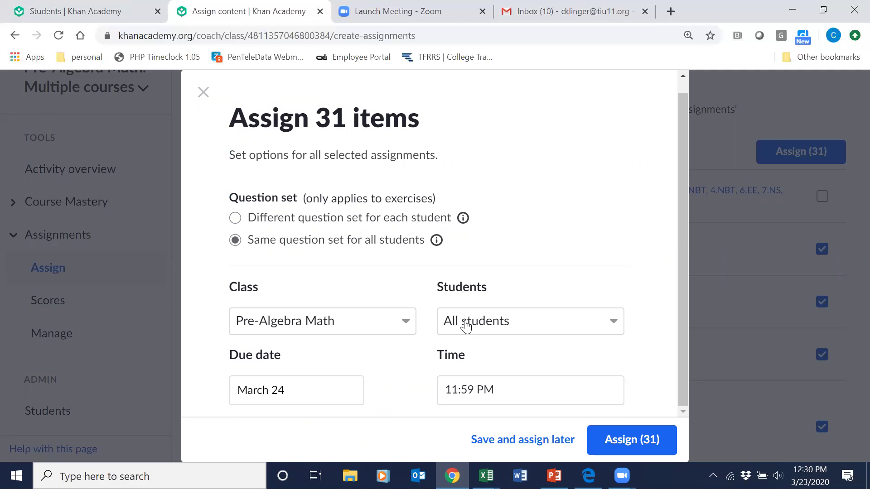
# Choose Select all (3) so all three students receive the assignment.
pyautogui.click(615, 325)
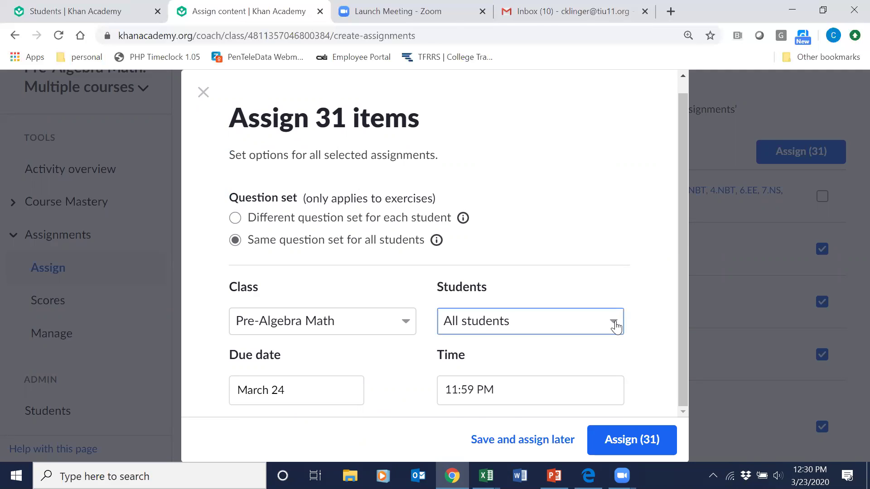
pyautogui.click(682, 285)
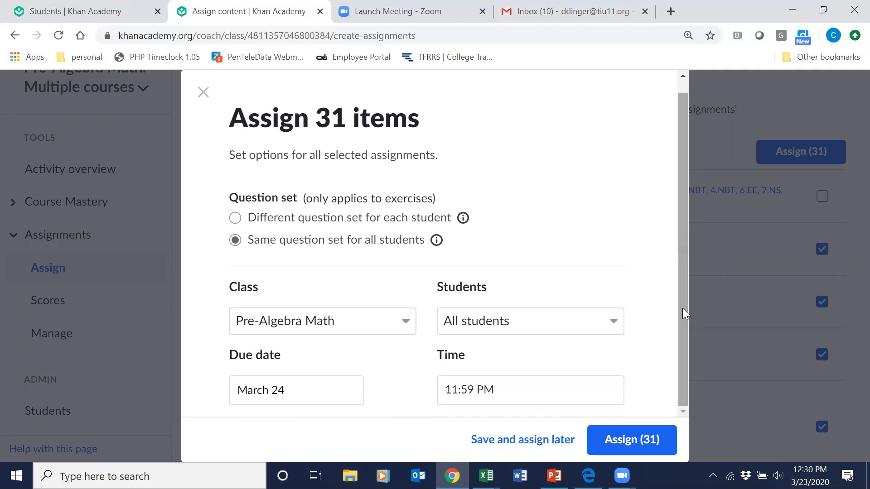
pyautogui.click(614, 325)
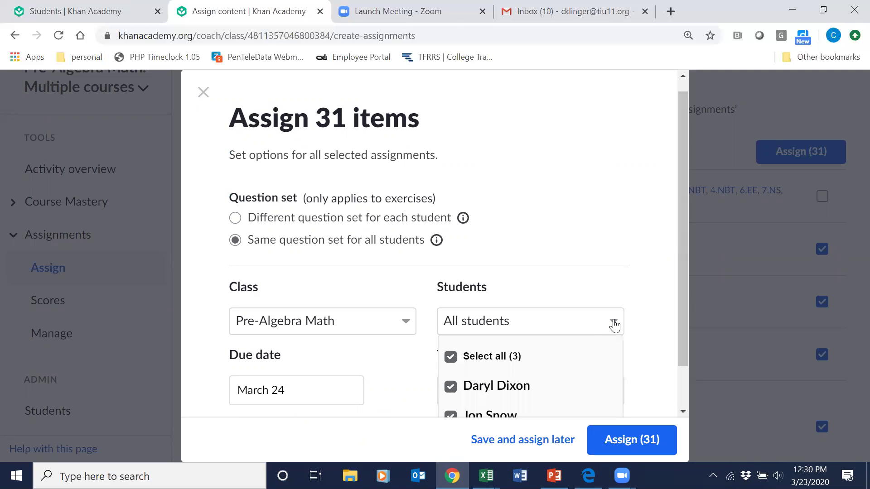
pyautogui.click(451, 357)
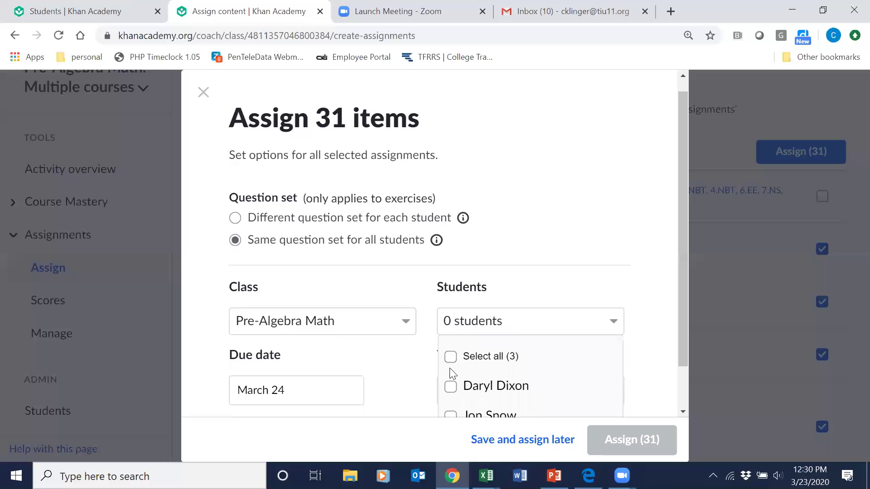
pyautogui.click(681, 345)
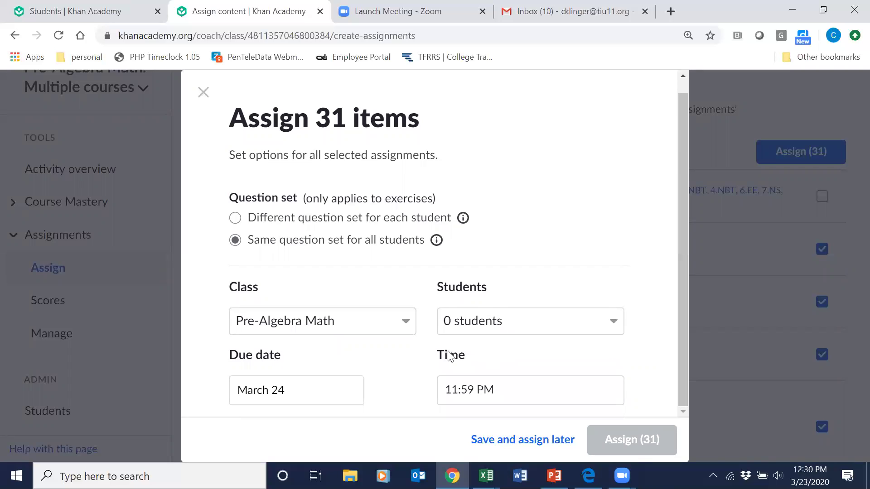
pyautogui.click(486, 325)
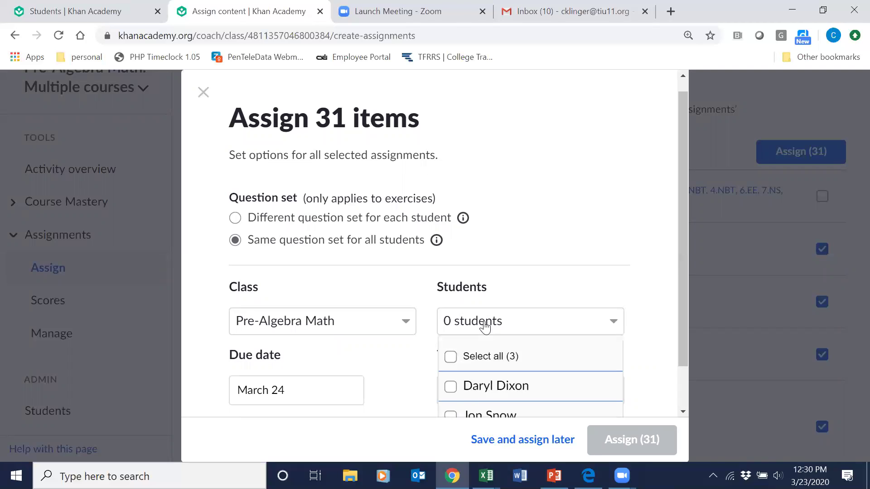
pyautogui.click(451, 388)
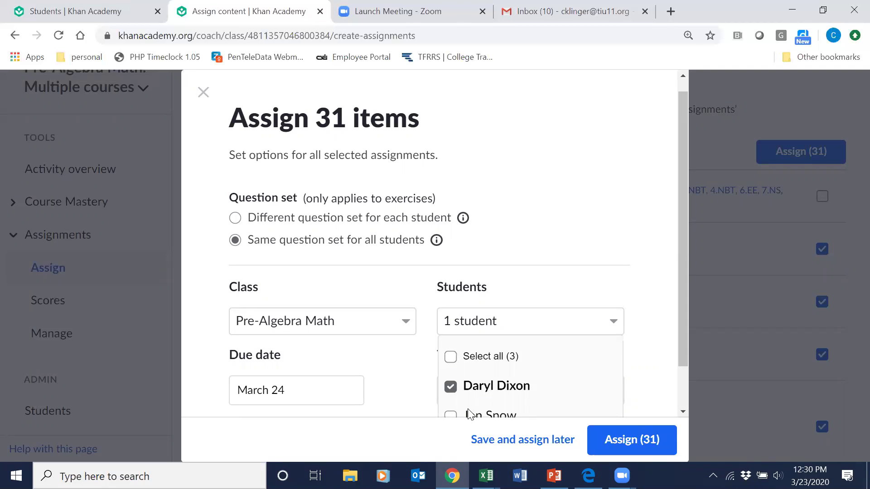
pyautogui.scroll(-1, 466, 413)
pyautogui.scroll(-1, 462, 411)
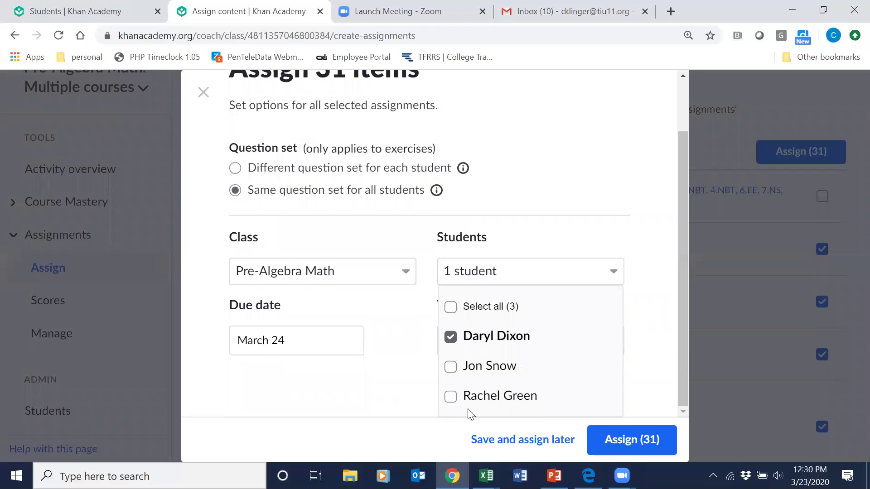
pyautogui.click(452, 399)
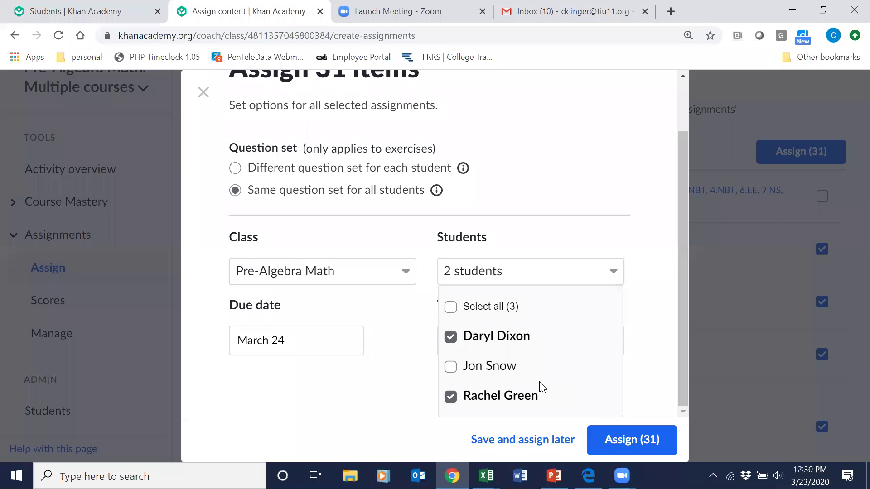
pyautogui.click(613, 273)
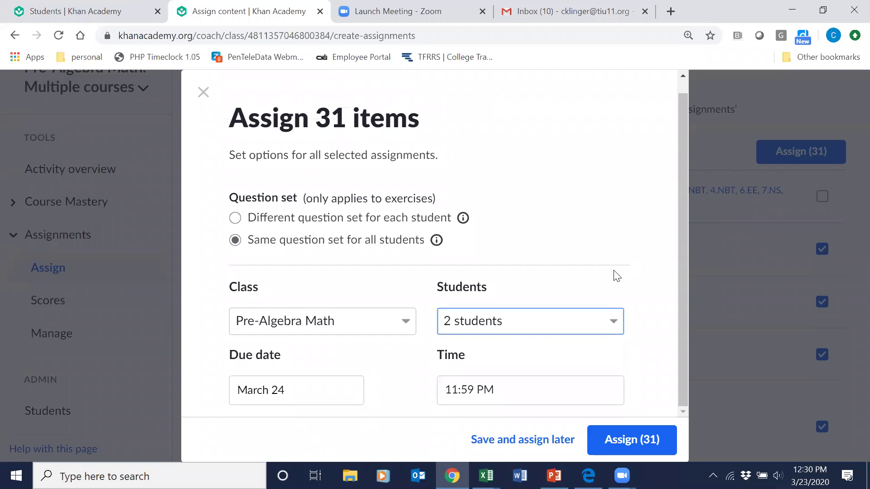
pyautogui.click(620, 325)
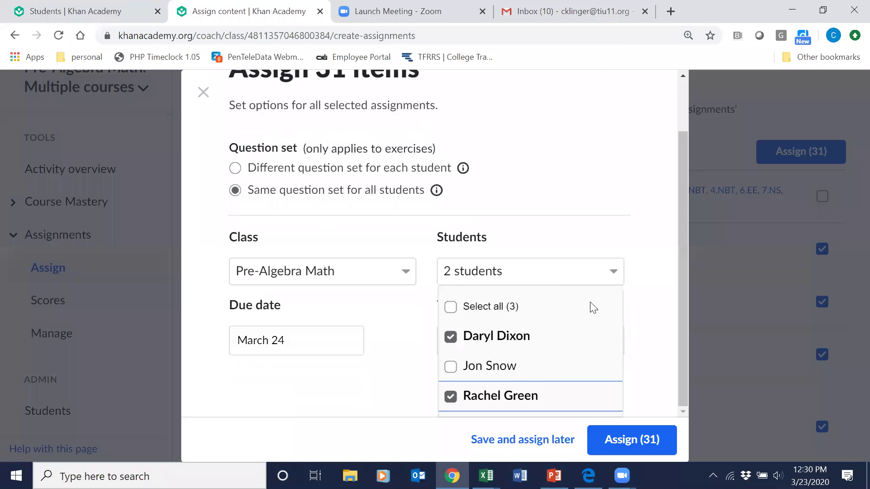
pyautogui.click(451, 308)
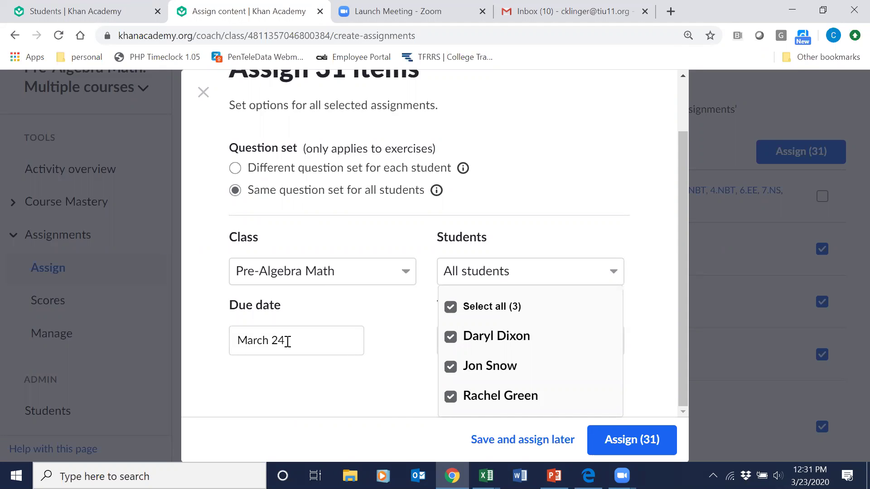
pyautogui.click(268, 341)
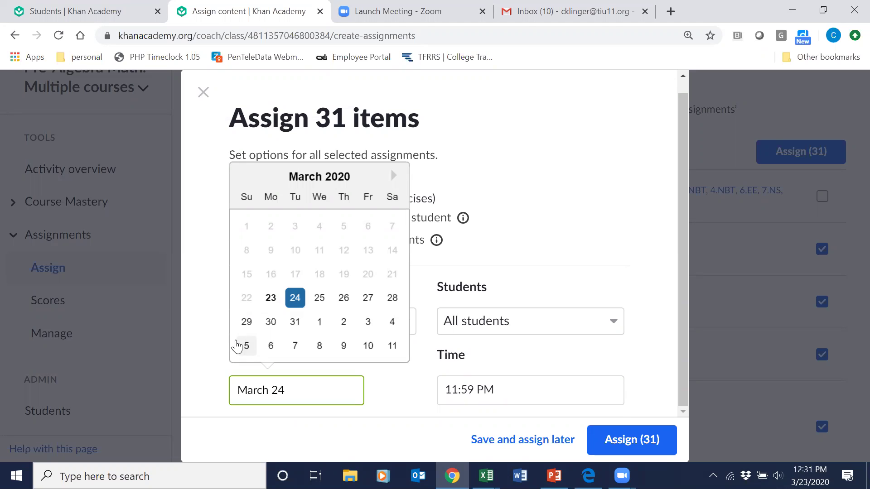
# Set the due date to March 27 and assign the 31 items.
pyautogui.click(367, 299)
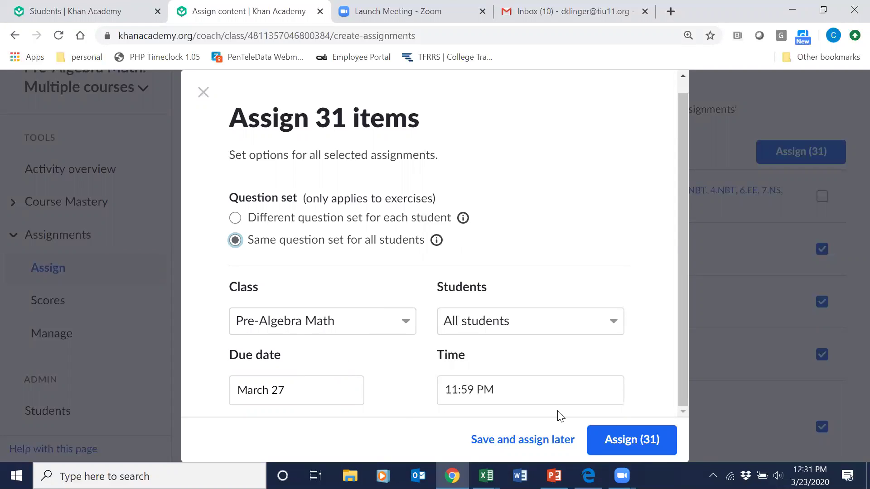
pyautogui.click(619, 440)
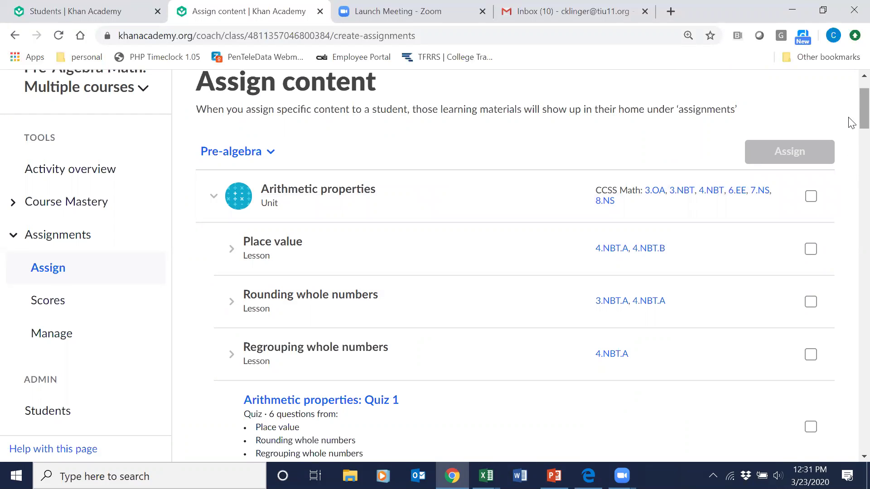
# Tick Order of operations, Arithmetic properties, Distributive property, Rational and irrational numbers and Quiz 2 (43 items).
pyautogui.scroll(-8, 849, 136)
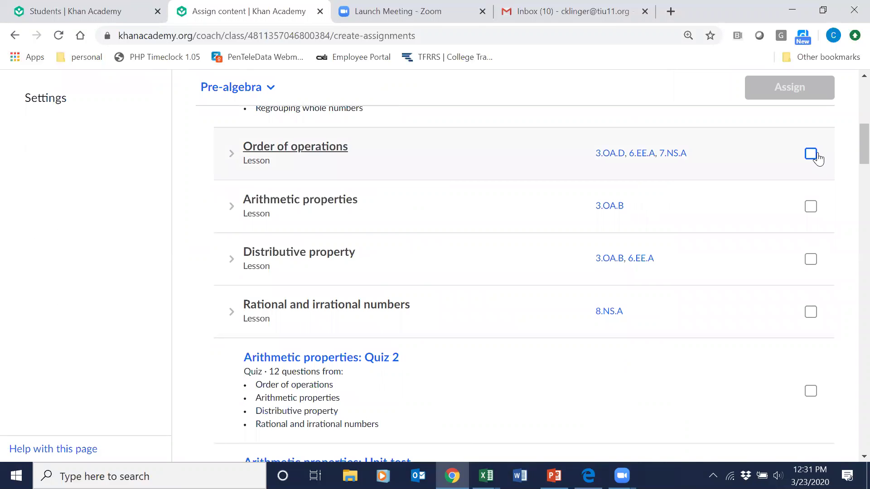
pyautogui.click(811, 154)
pyautogui.click(811, 205)
pyautogui.click(811, 259)
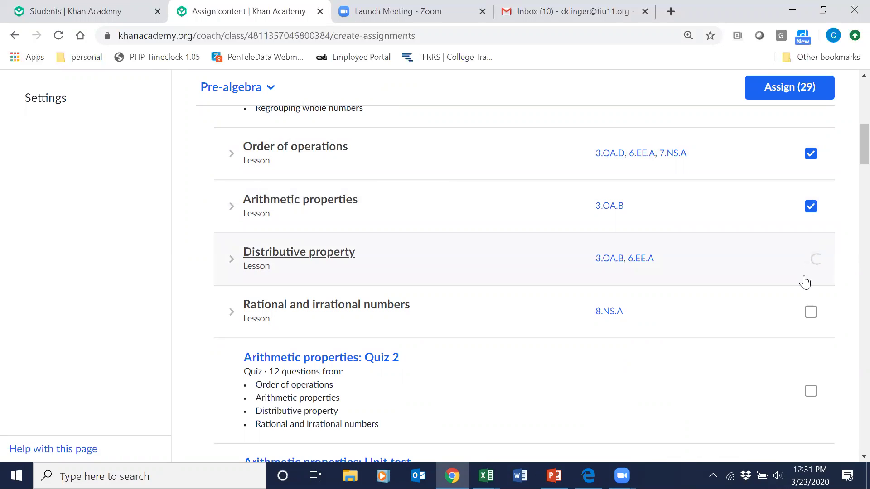
pyautogui.click(810, 311)
pyautogui.click(810, 390)
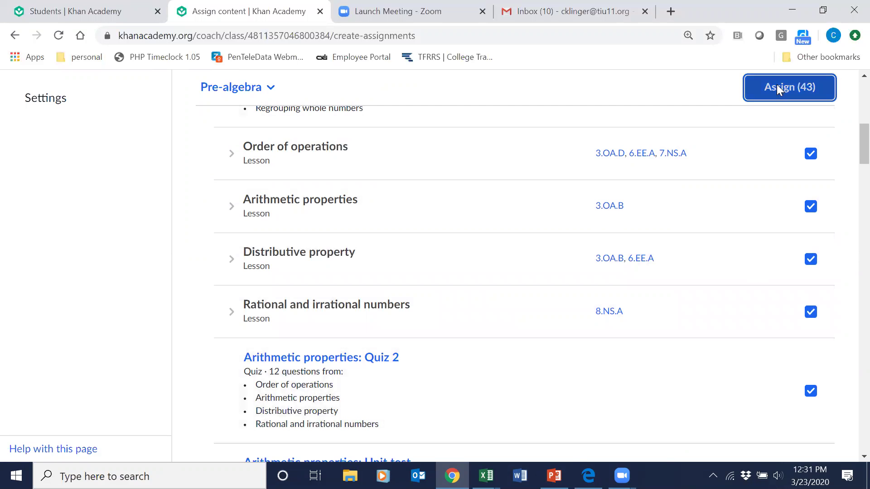
pyautogui.click(775, 87)
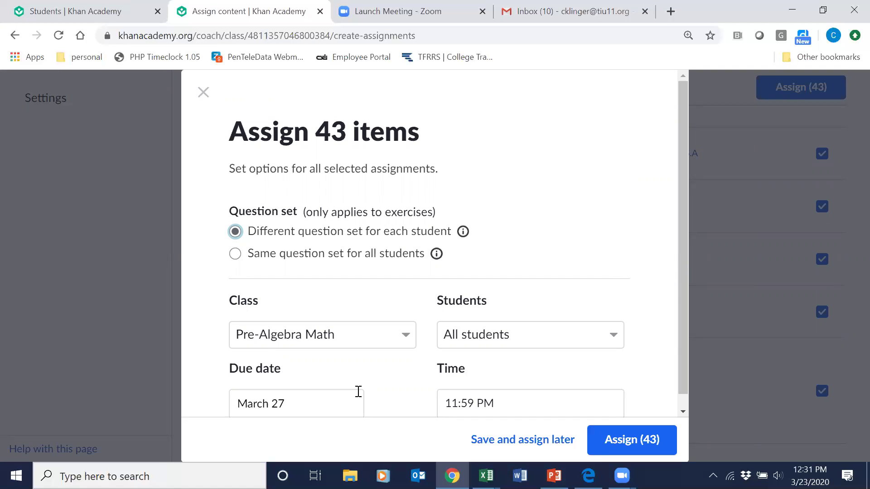
# Set the due date to April 3 and assign all 43 selected items to the class.
pyautogui.click(298, 408)
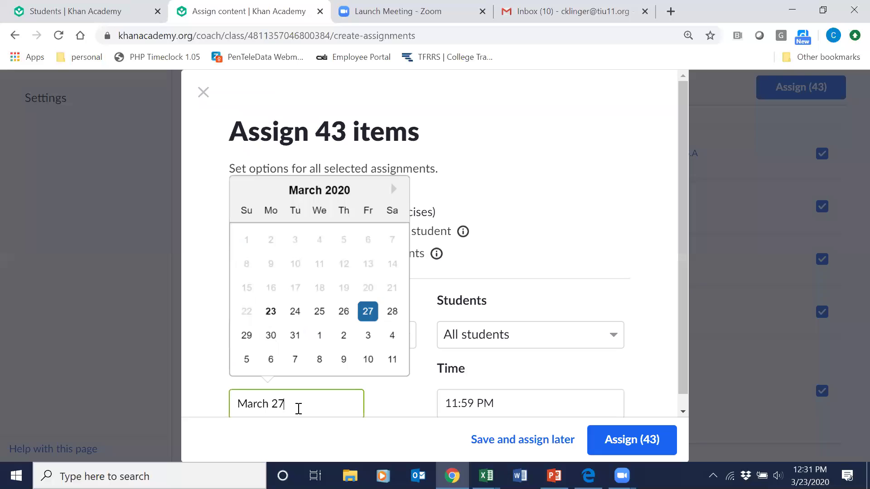
pyautogui.click(368, 336)
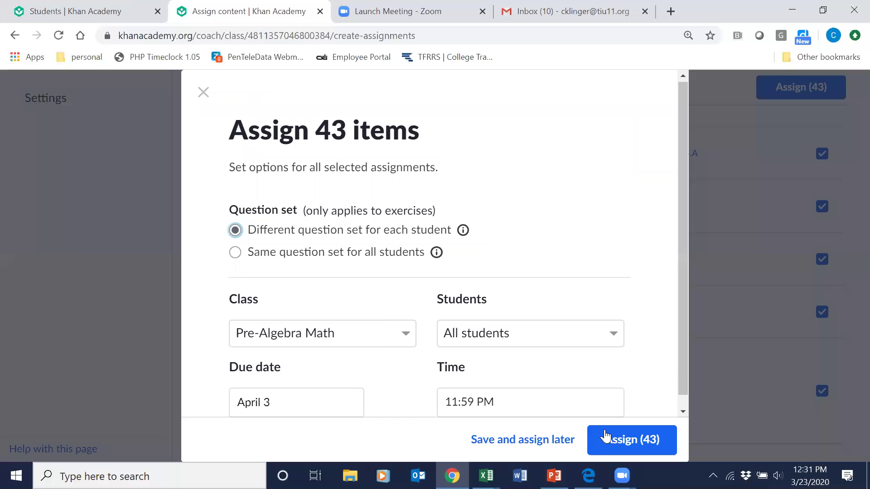
pyautogui.click(623, 446)
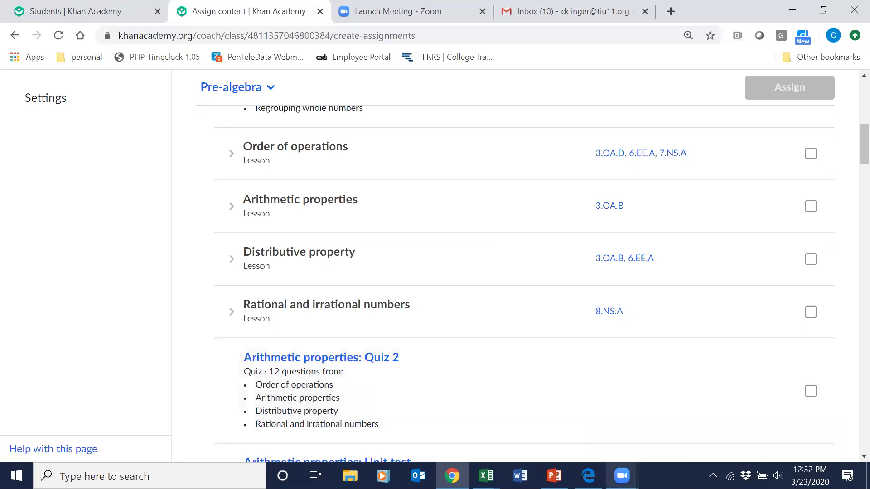
pyautogui.moveTo(622, 475)
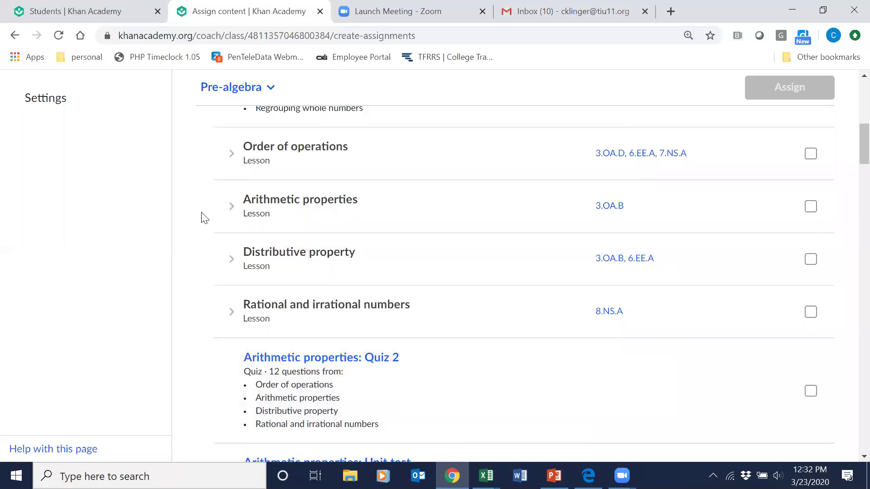
pyautogui.scroll(7, 849, 145)
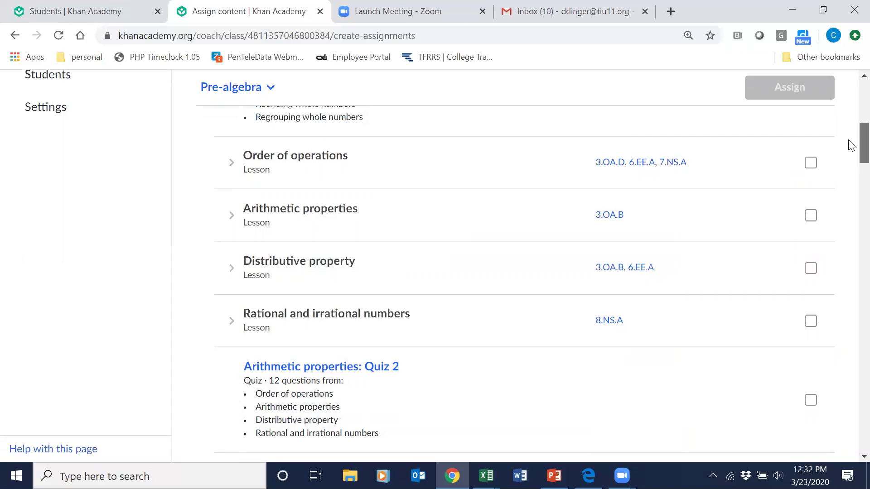
pyautogui.scroll(-2, 850, 116)
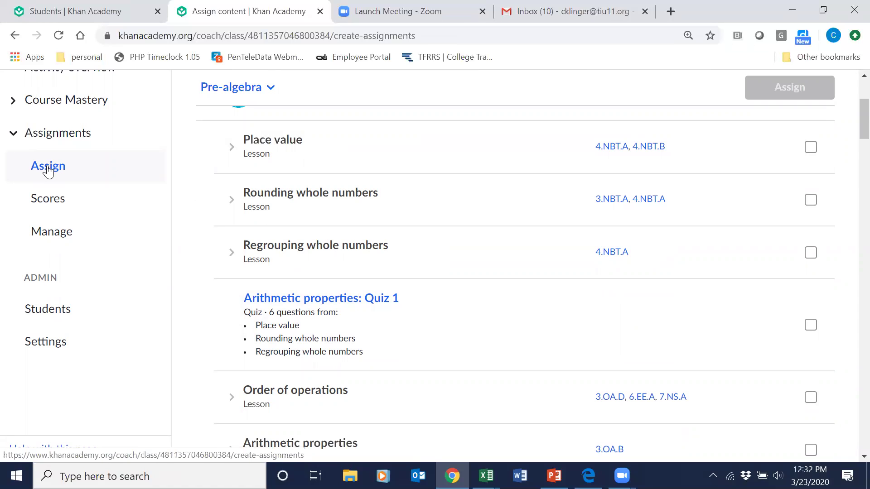
pyautogui.click(228, 89)
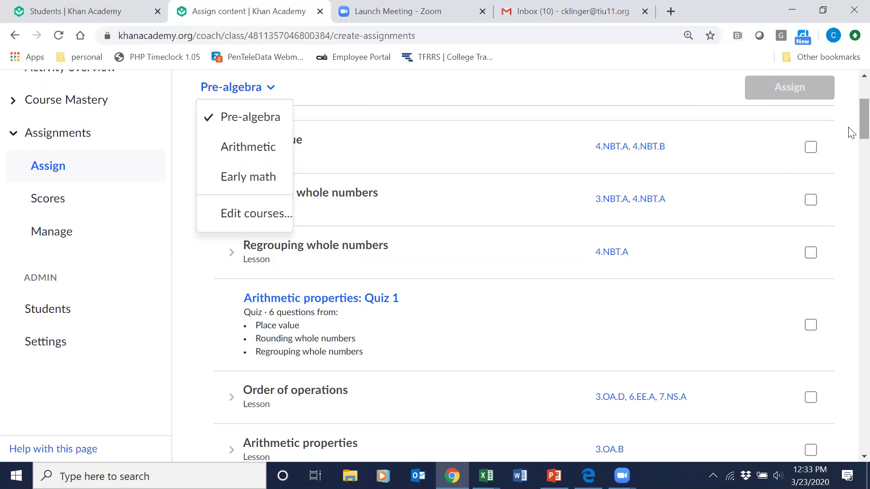
pyautogui.scroll(3, 849, 127)
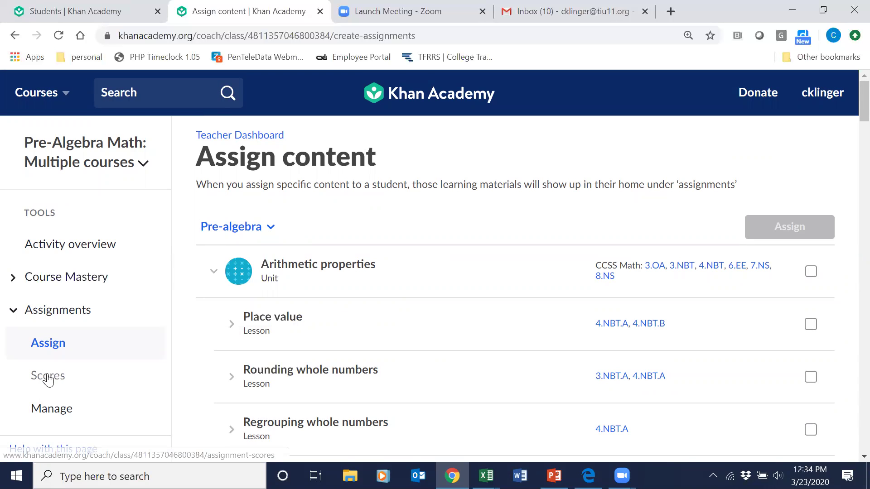
# Show the Activity overview for the last 7 days, sorted by skills without progress.
pyautogui.click(52, 247)
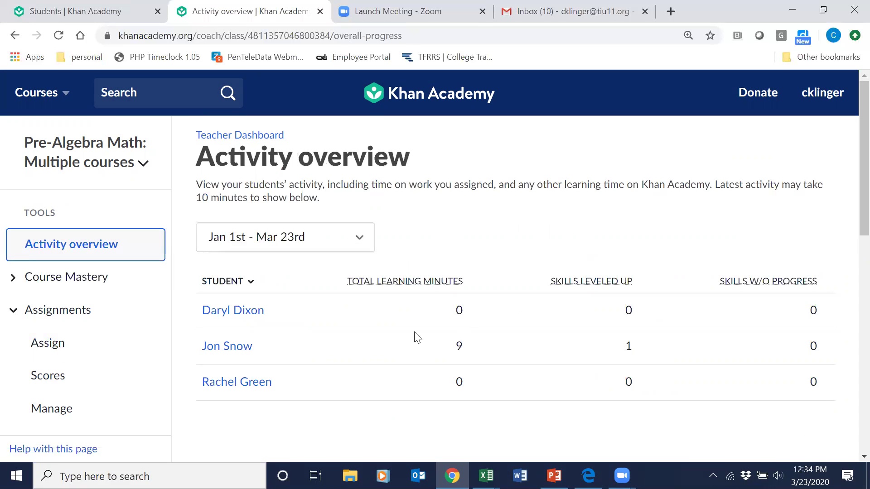
pyautogui.click(362, 239)
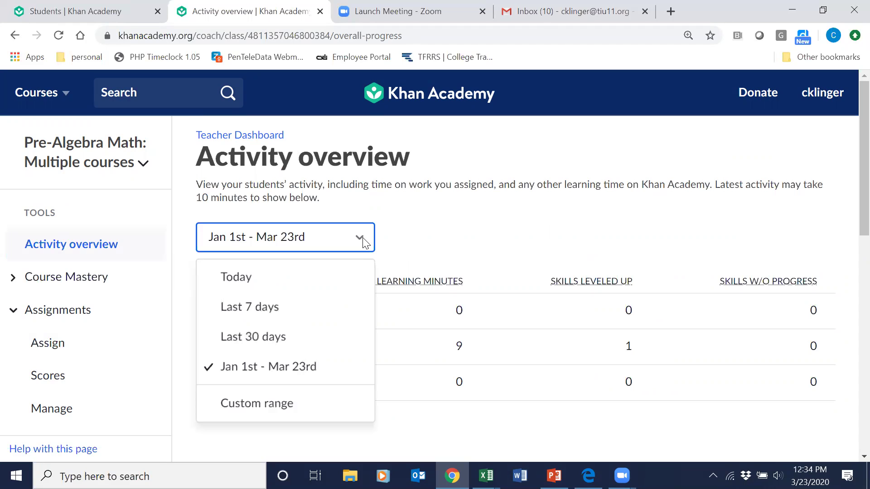
pyautogui.click(303, 306)
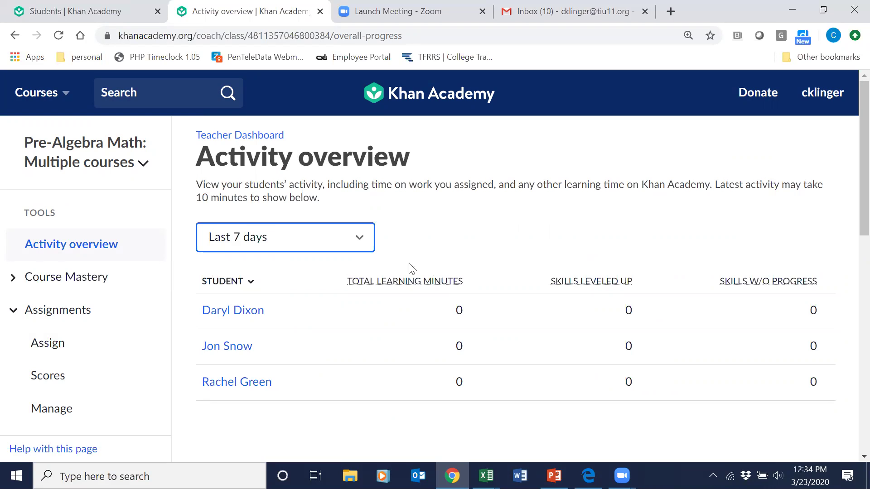
pyautogui.moveTo(625, 286)
pyautogui.click(774, 285)
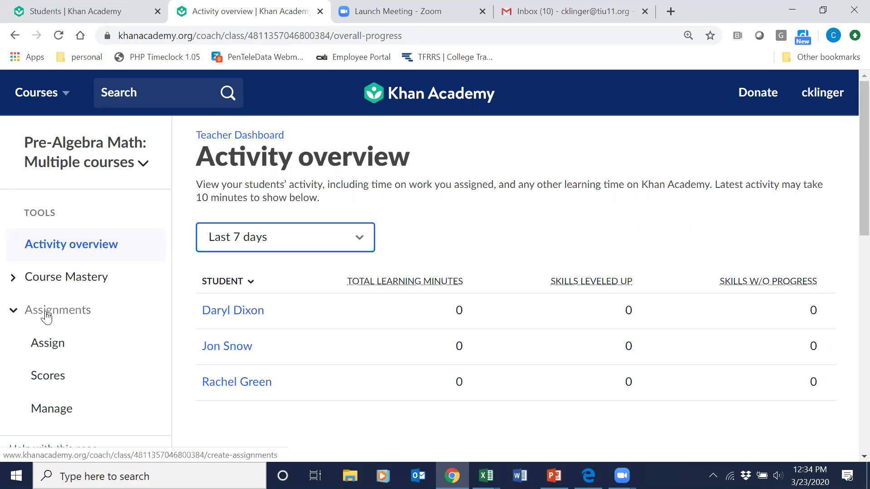
# Open Assignment scores and page forward past the March 27 assignments.
pyautogui.click(38, 380)
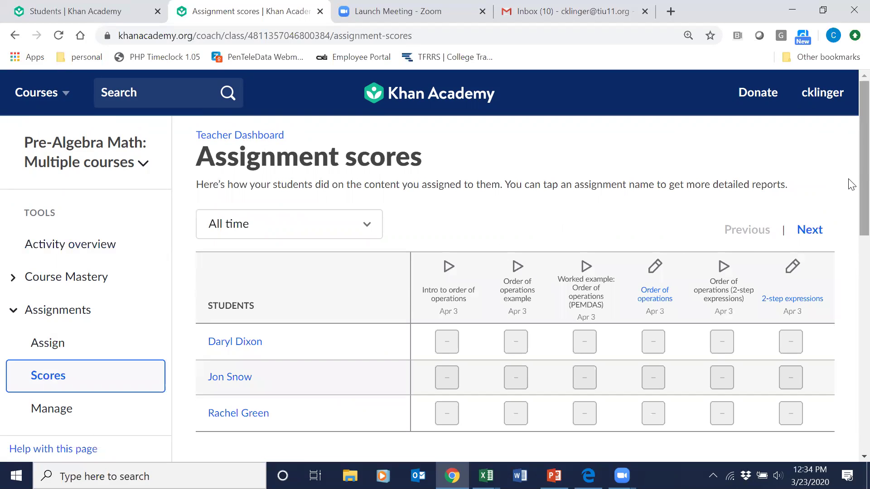
pyautogui.scroll(-2, 851, 190)
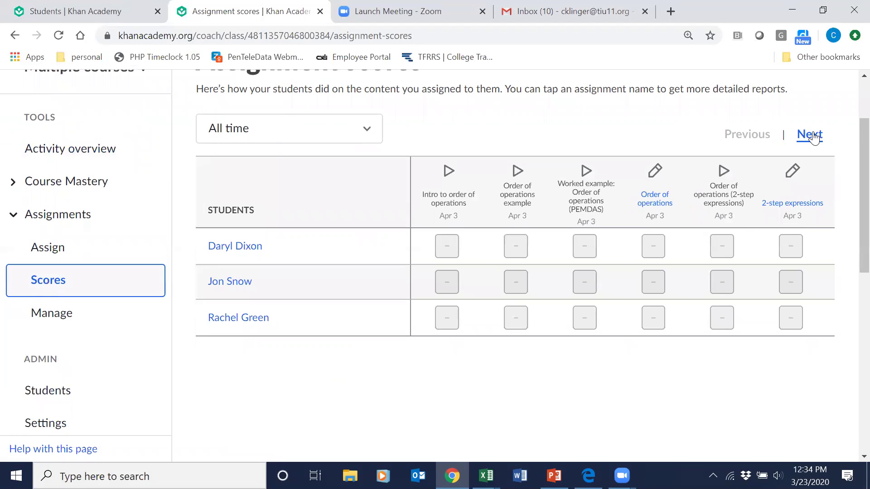
pyautogui.click(812, 135)
pyautogui.click(811, 135)
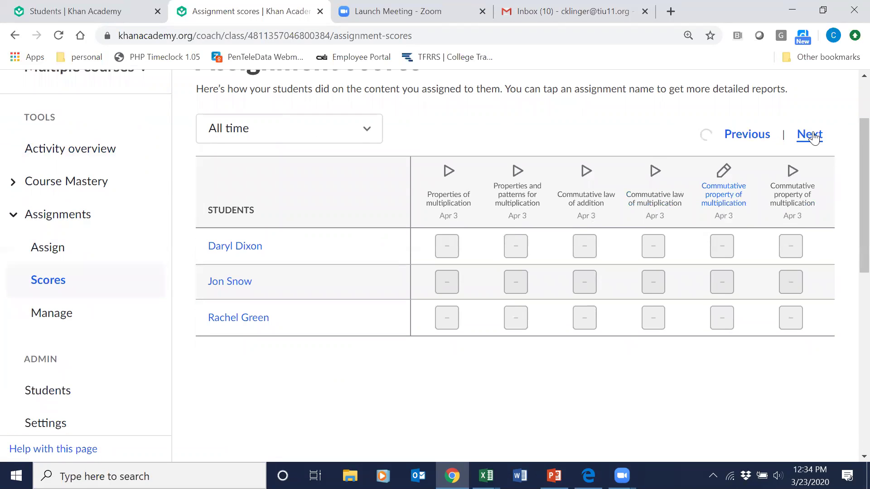
pyautogui.click(813, 135)
pyautogui.click(813, 136)
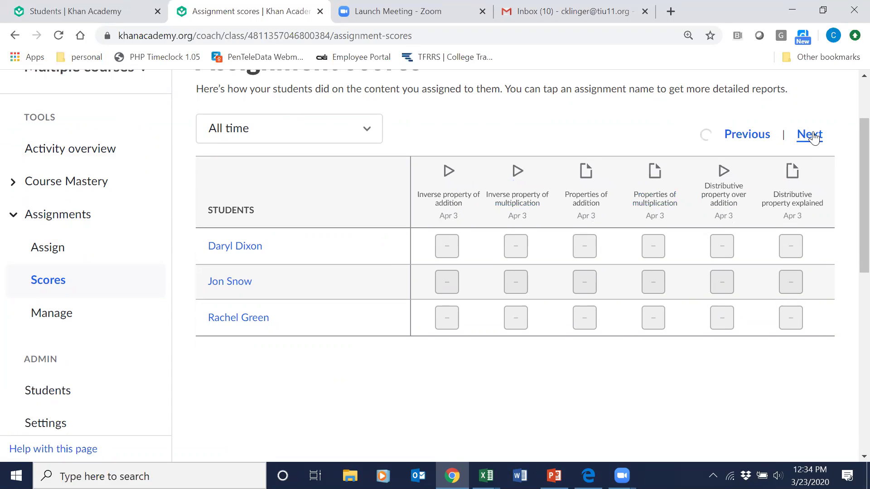
pyautogui.click(814, 136)
pyautogui.click(813, 136)
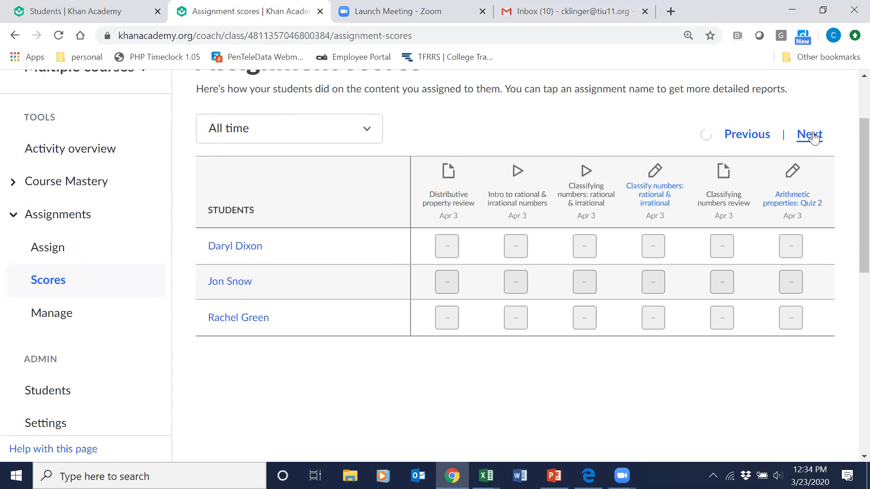
pyautogui.click(813, 136)
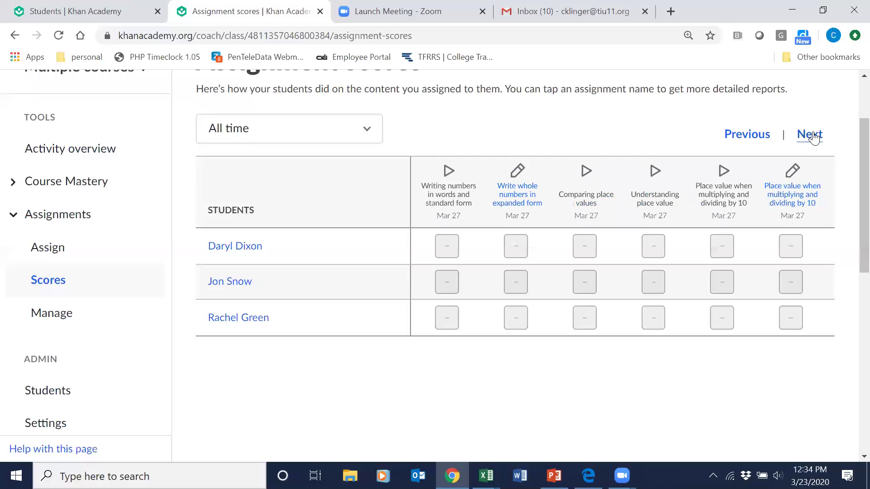
pyautogui.click(813, 135)
pyautogui.click(813, 136)
pyautogui.click(813, 136)
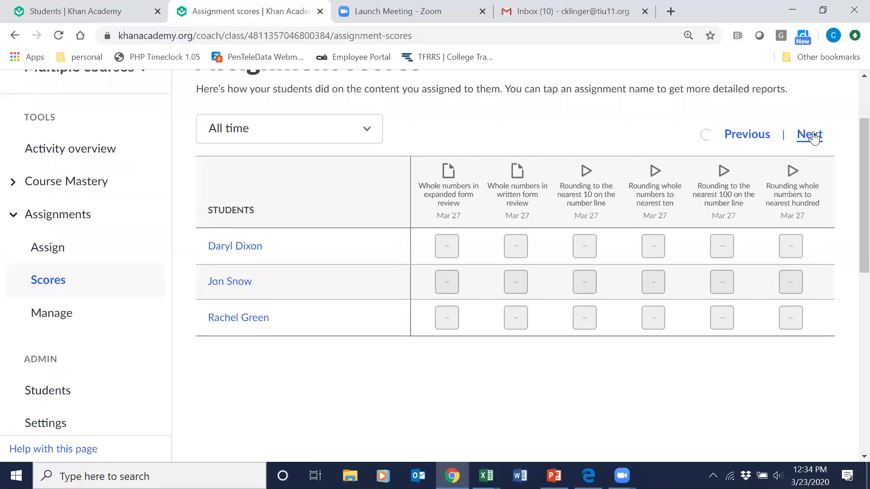
pyautogui.click(813, 136)
pyautogui.click(813, 136)
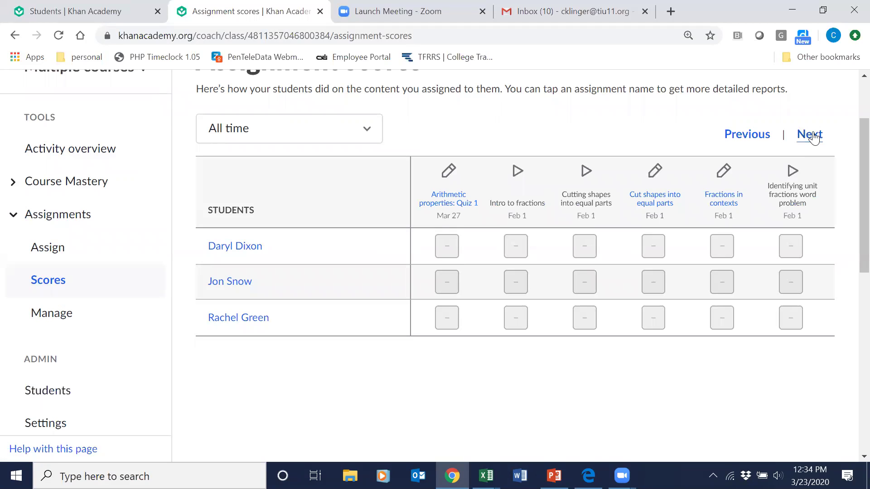
pyautogui.click(813, 136)
pyautogui.click(813, 136)
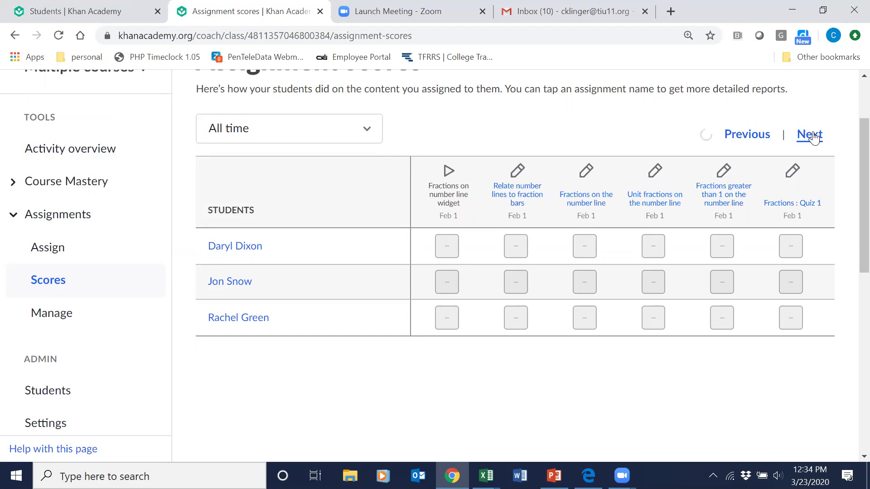
pyautogui.click(813, 136)
pyautogui.click(813, 135)
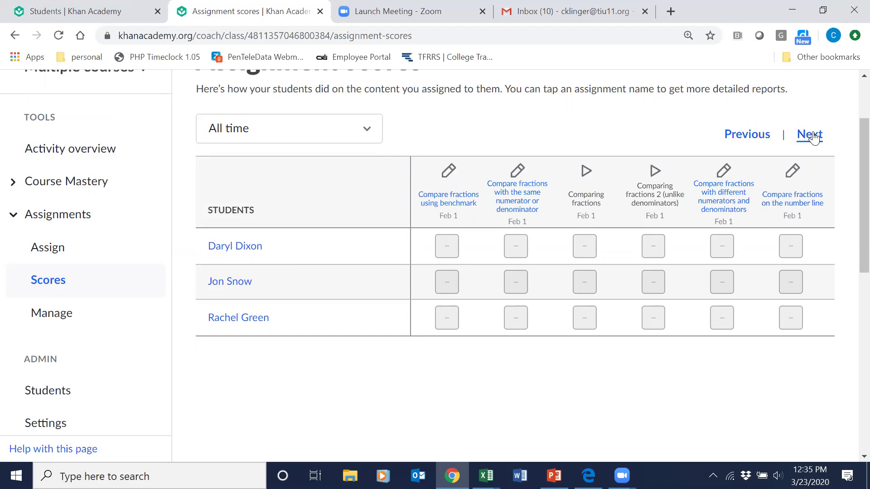
pyautogui.click(814, 136)
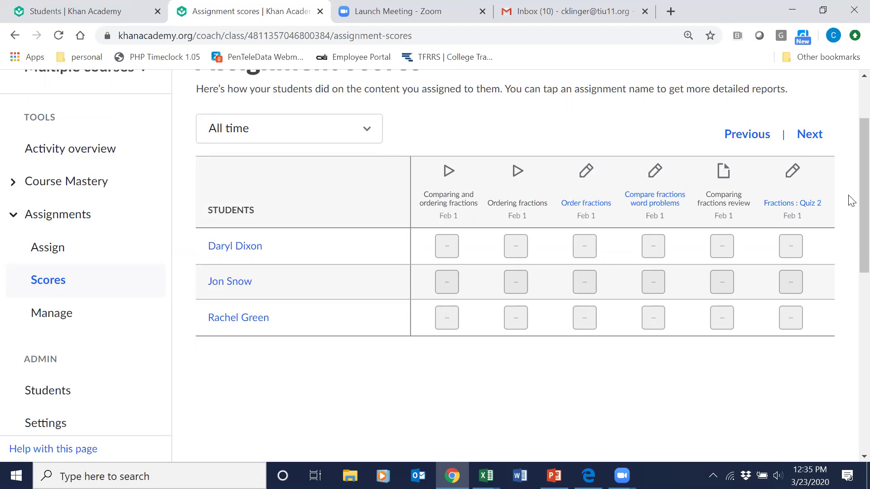
pyautogui.scroll(1, 850, 164)
pyautogui.scroll(3, 849, 156)
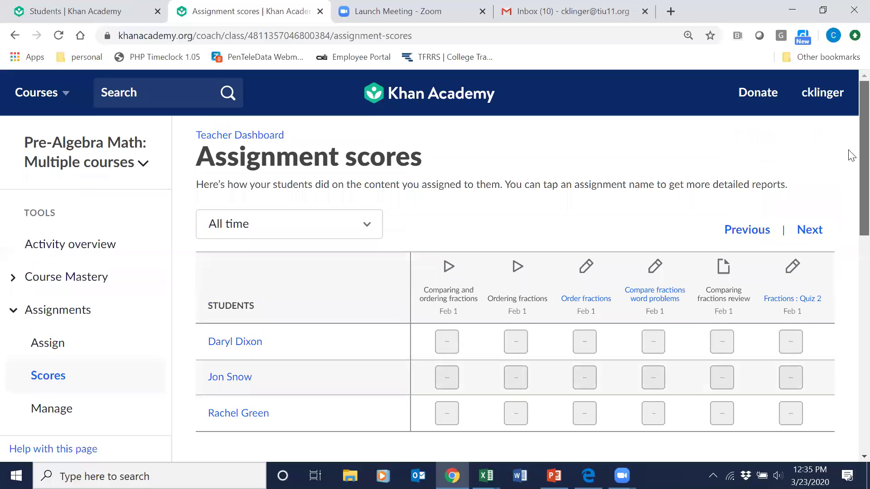
pyautogui.scroll(-1, 850, 163)
pyautogui.scroll(-1, 851, 172)
pyautogui.scroll(-4, 850, 190)
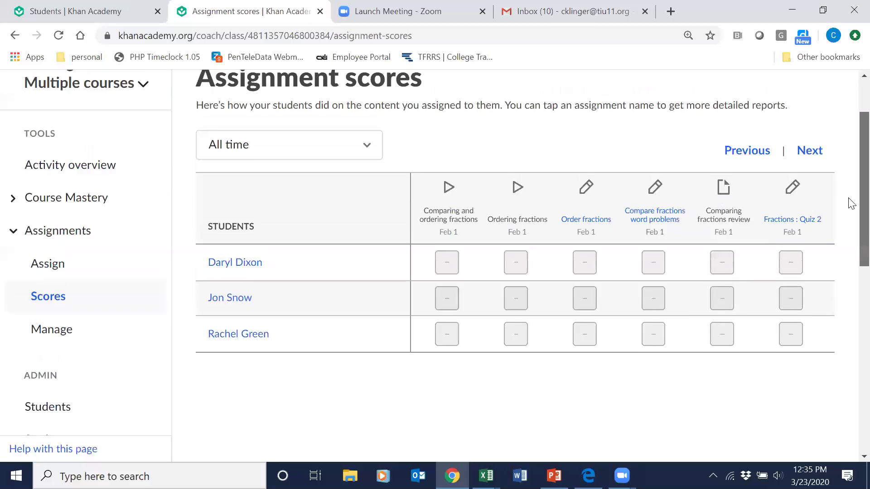
pyautogui.scroll(2, 850, 216)
pyautogui.scroll(2, 850, 196)
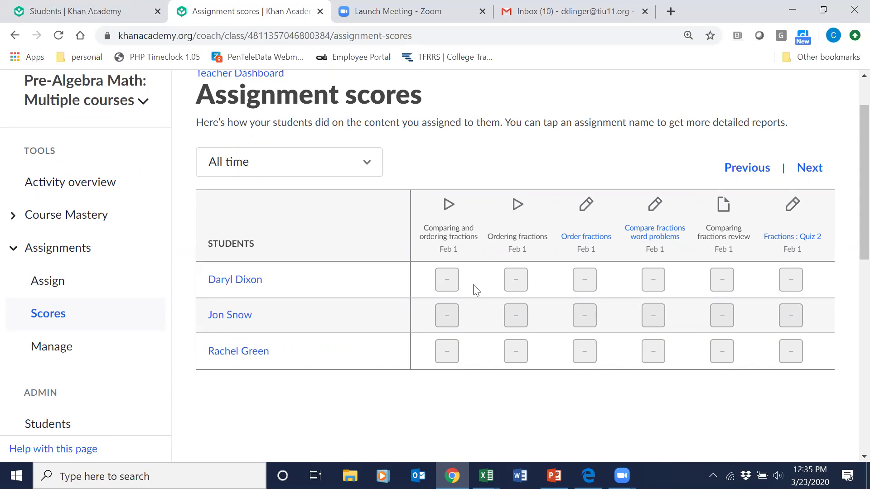
# Page on past common denominators, ratios, rates and percents to the Oct 10 percent-to-decimal conversions.
pyautogui.click(812, 173)
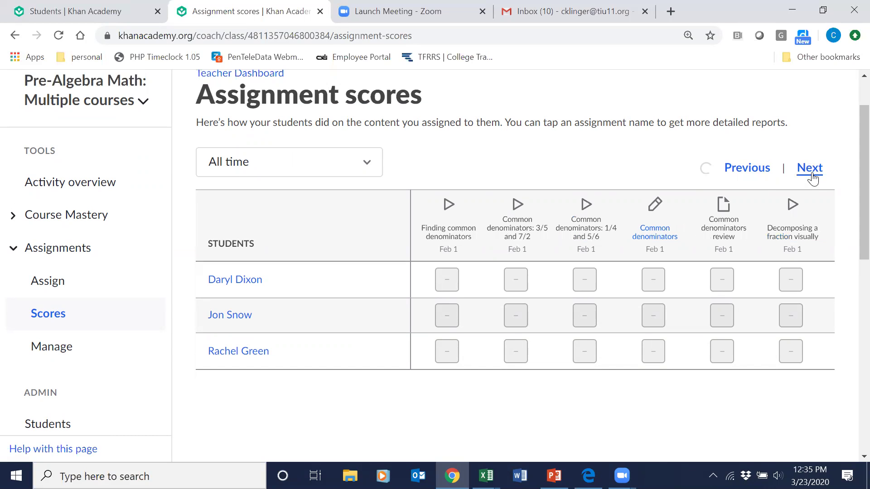
pyautogui.click(811, 174)
pyautogui.click(812, 174)
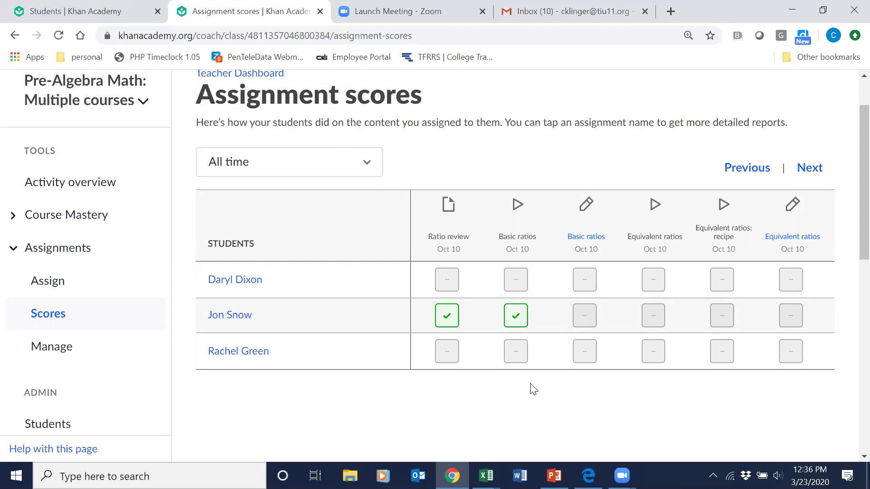
pyautogui.click(810, 169)
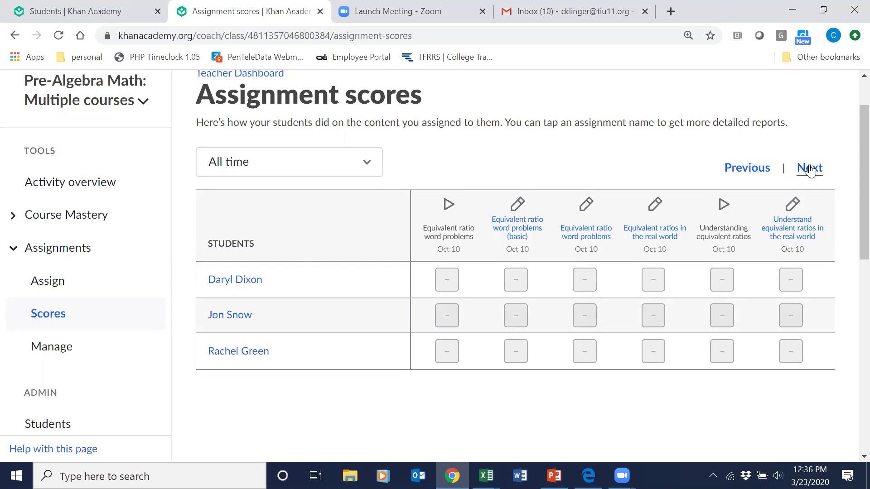
pyautogui.click(810, 170)
pyautogui.click(811, 169)
pyautogui.click(810, 169)
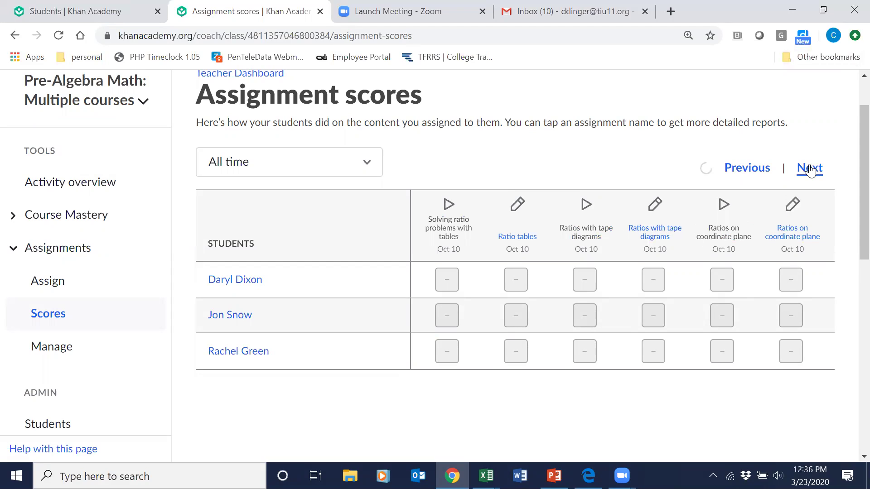
pyautogui.click(810, 169)
pyautogui.click(811, 169)
pyautogui.click(811, 169)
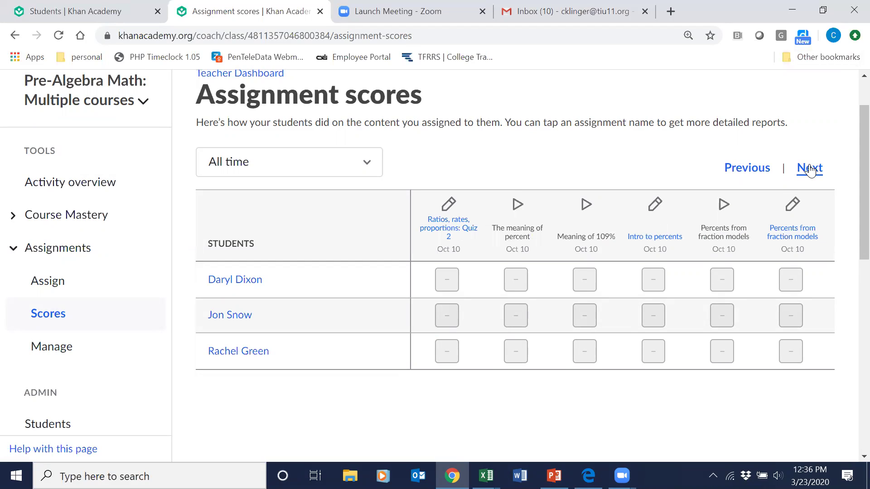
pyautogui.click(810, 170)
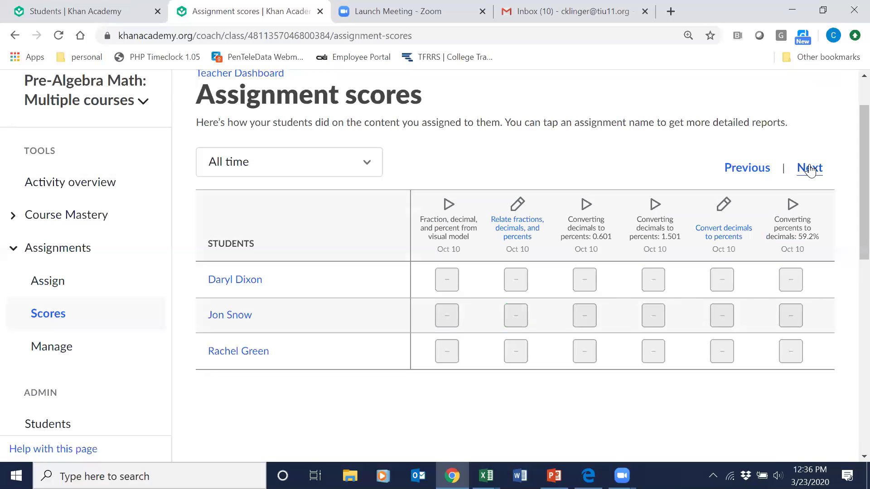
pyautogui.click(811, 170)
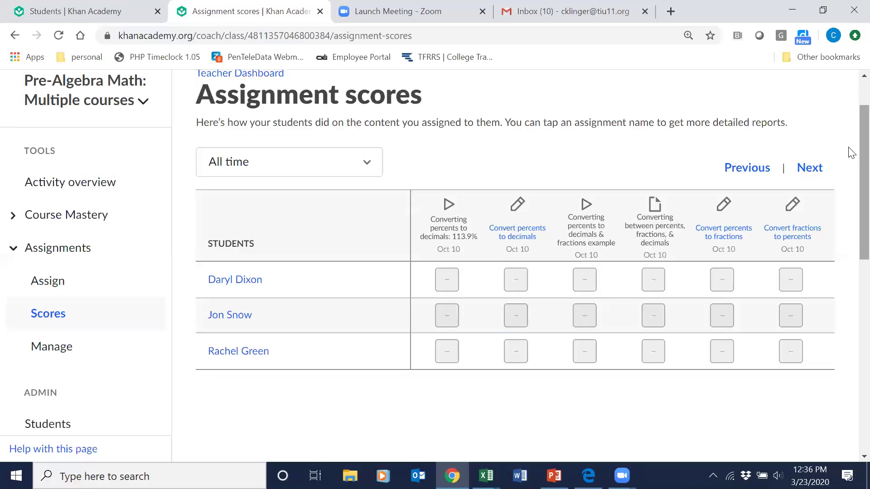
pyautogui.scroll(-1, 850, 153)
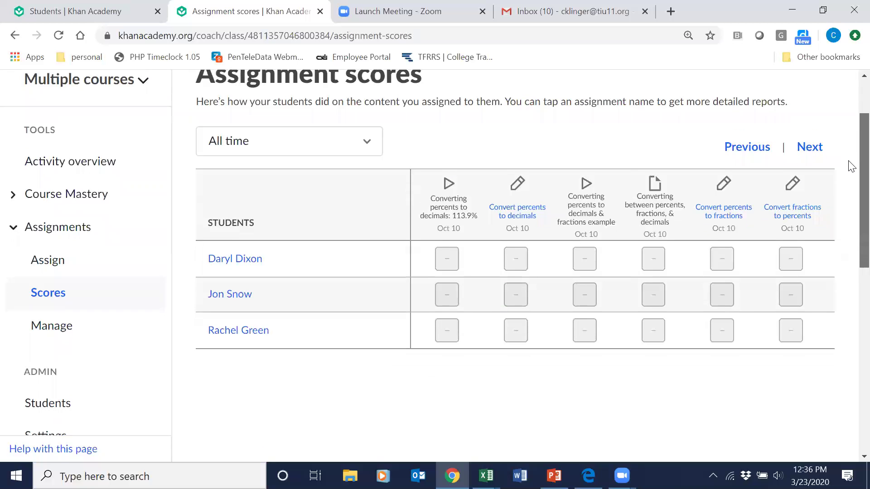
pyautogui.scroll(-1, 850, 170)
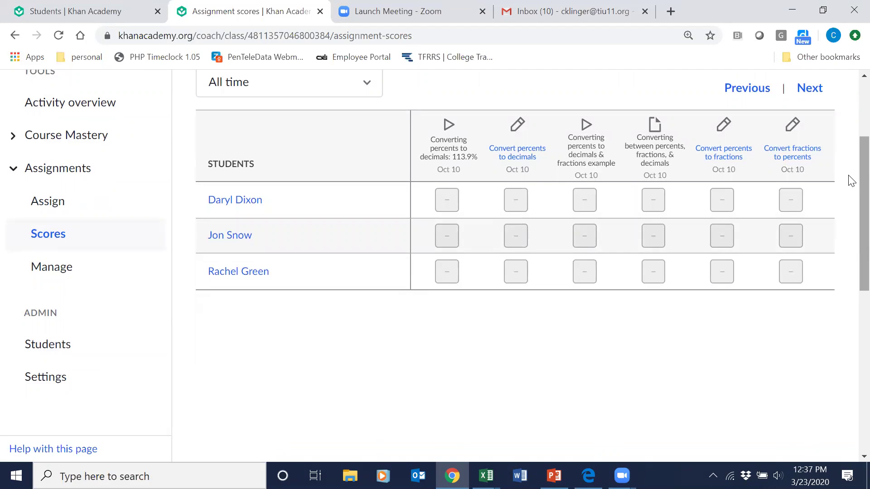
pyautogui.scroll(2, 850, 181)
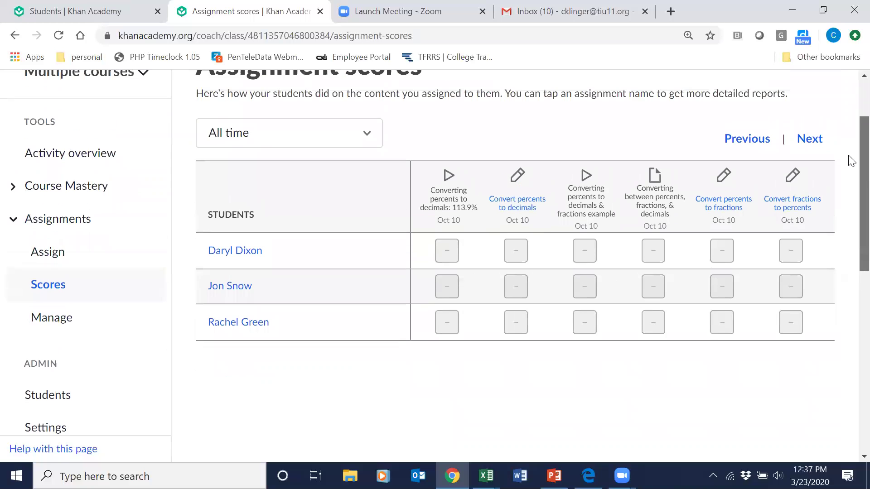
# Open Manage assignments and scroll the Order of operations assignments due Apr 3rd.
pyautogui.click(50, 319)
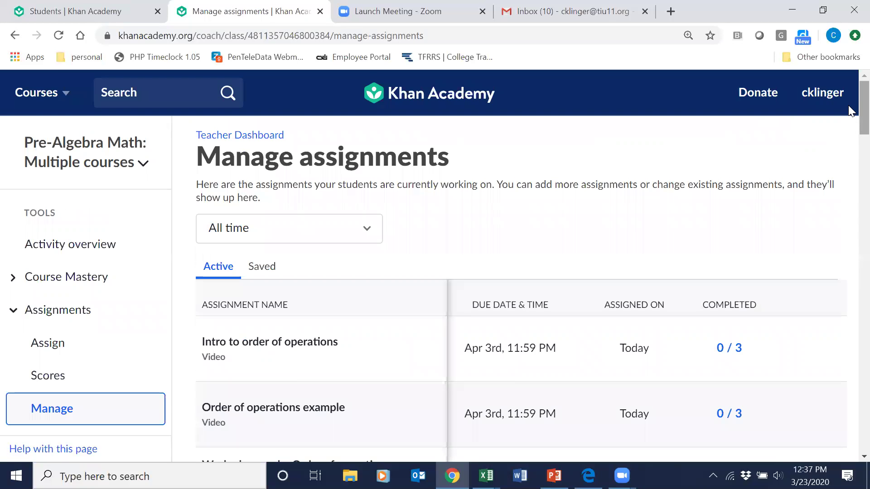
pyautogui.scroll(-4, 848, 105)
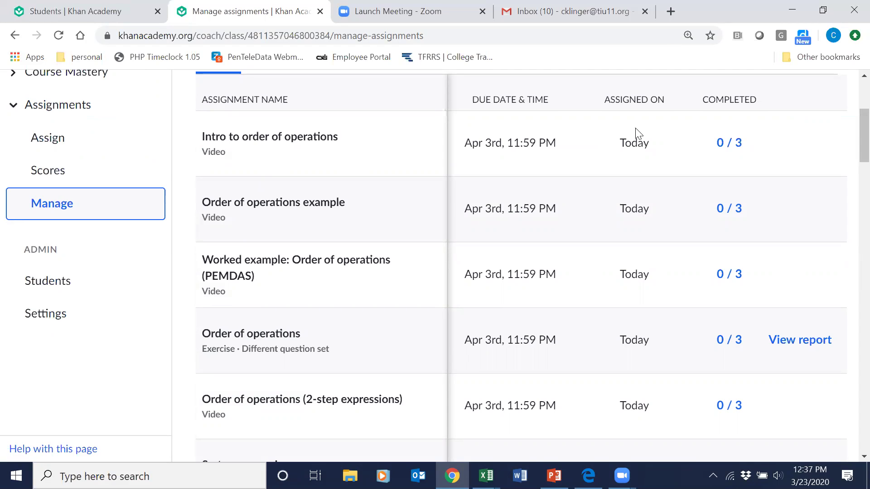
# Go to Assign, check the Pre-algebra course dropdown, then bring up the Courses catalogue.
pyautogui.click(36, 138)
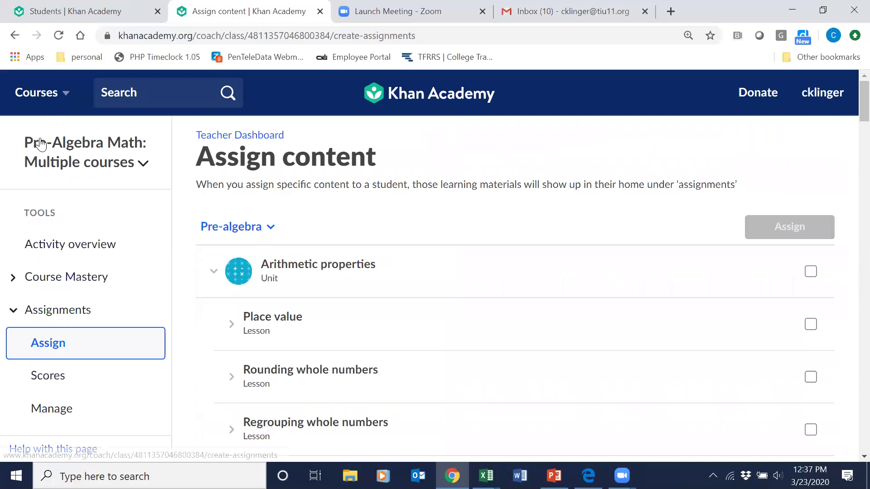
pyautogui.click(248, 226)
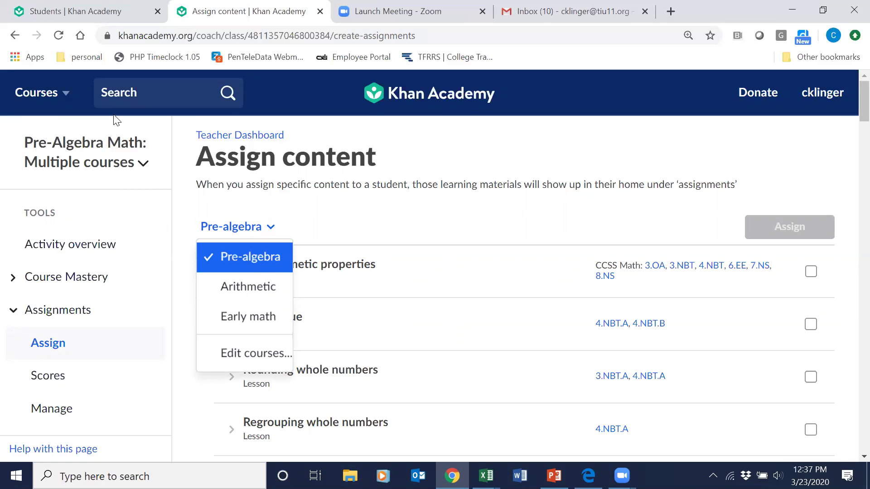
pyautogui.click(40, 95)
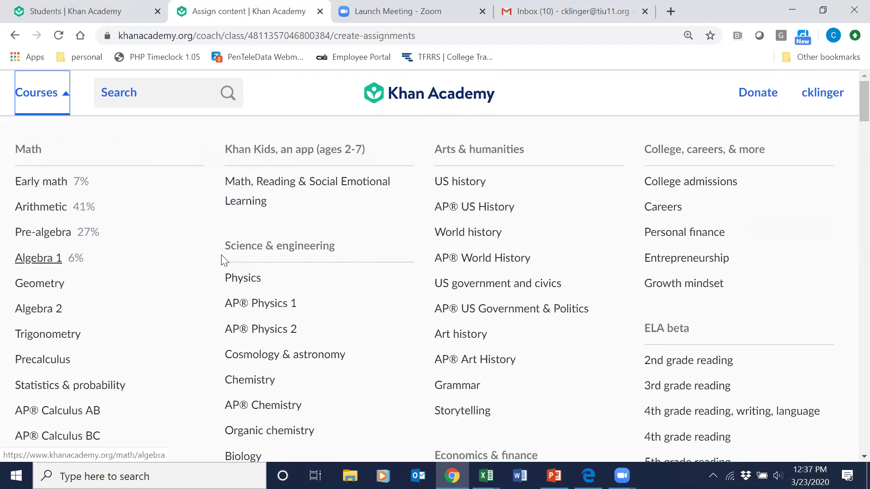
# Scroll the Courses menu to Math by grade, then close it back to the Pre-algebra lessons.
pyautogui.moveTo(852, 110); pyautogui.dragTo(852, 152)
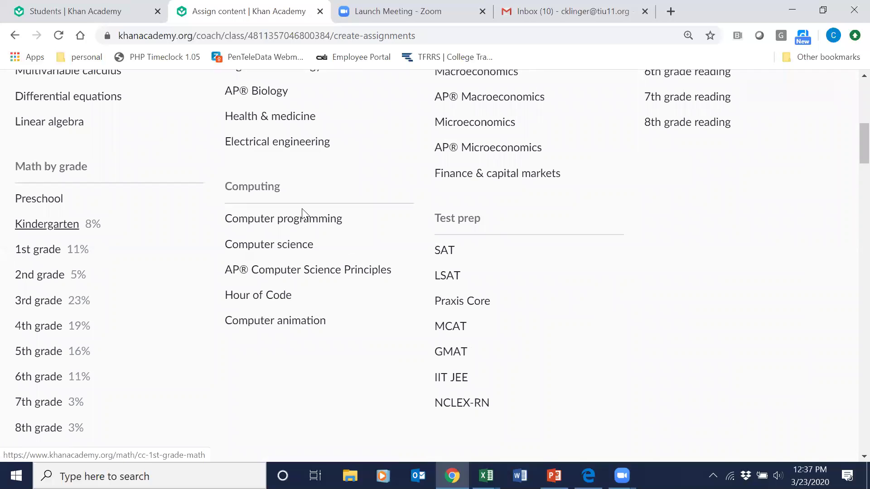
pyautogui.click(47, 254)
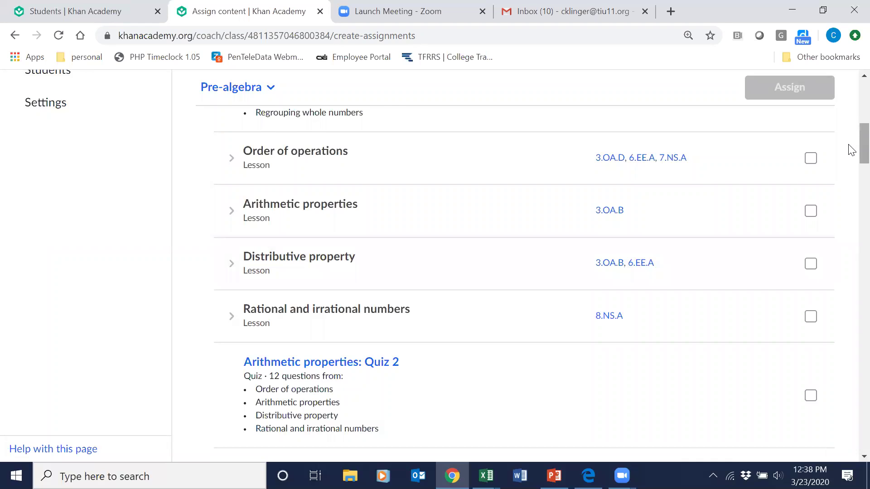
pyautogui.scroll(1, 851, 147)
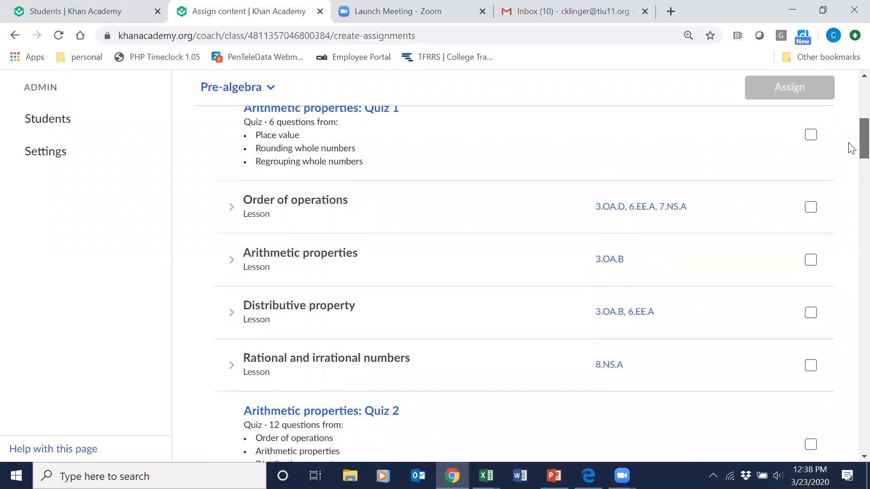
pyautogui.scroll(-1, 852, 147)
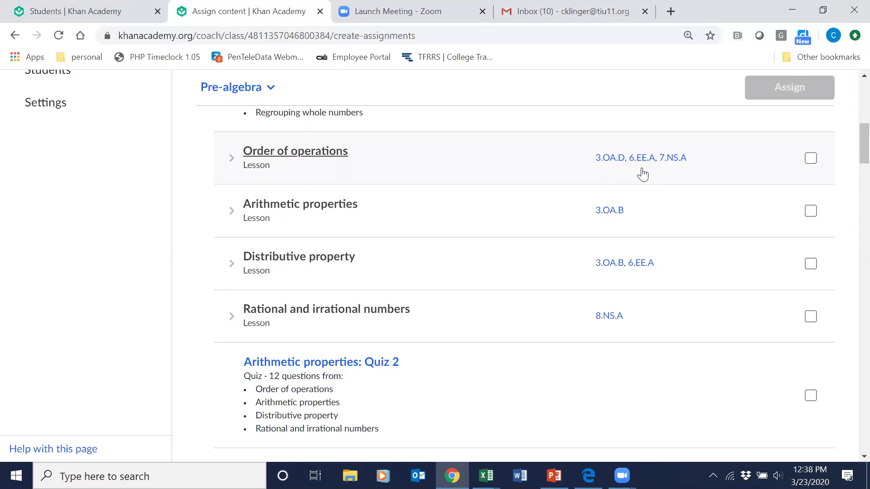
pyautogui.moveTo(640, 169)
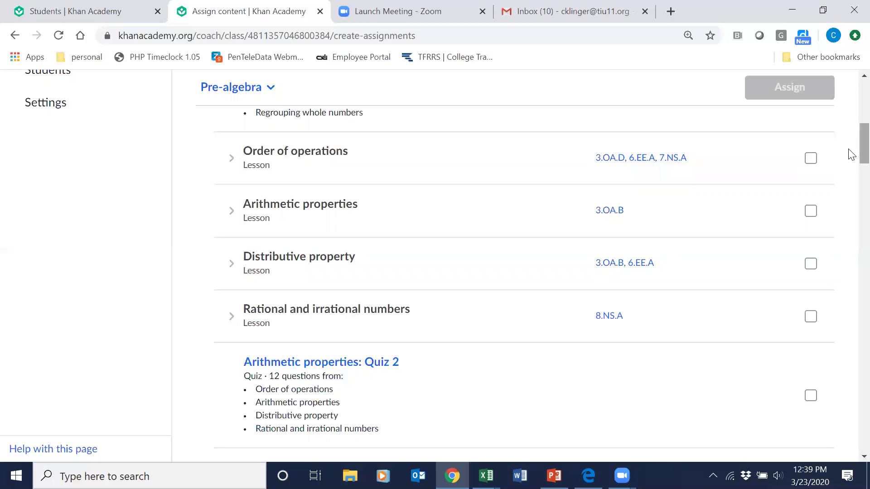
pyautogui.scroll(10, 852, 154)
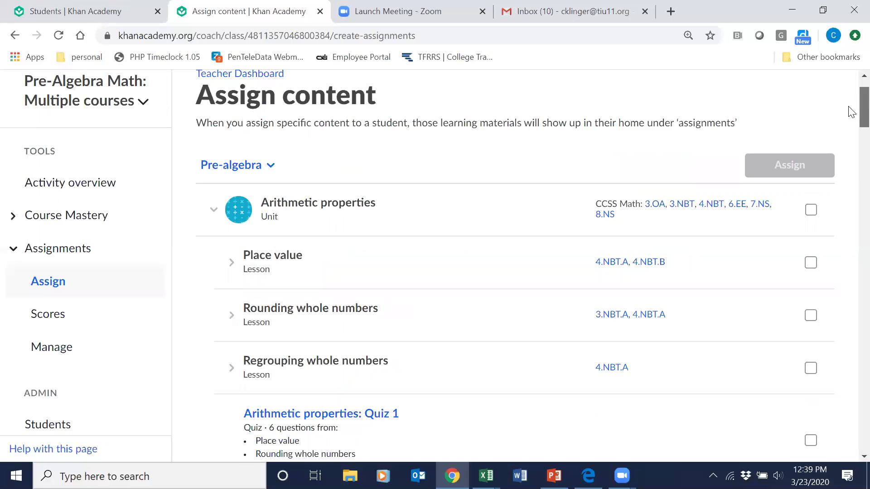
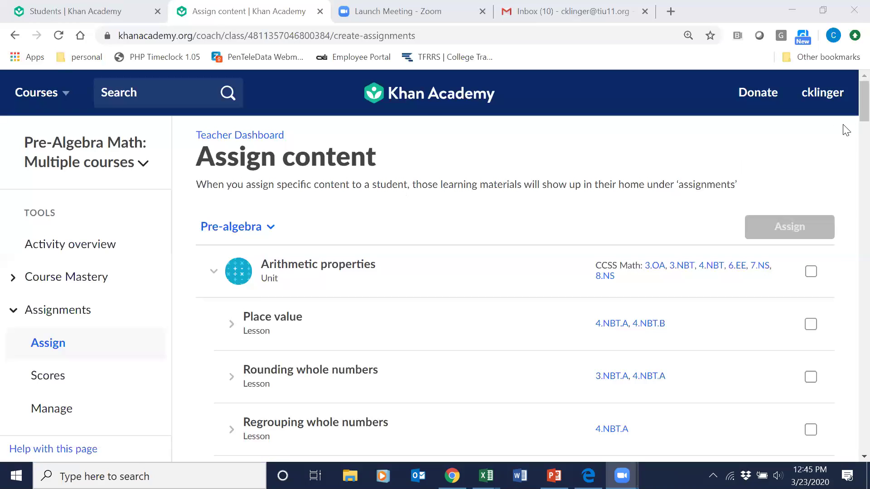
# Collapse and re-expand Arithmetic properties, then expand Place value to list its videos and exercises.
pyautogui.scroll(-2, 848, 113)
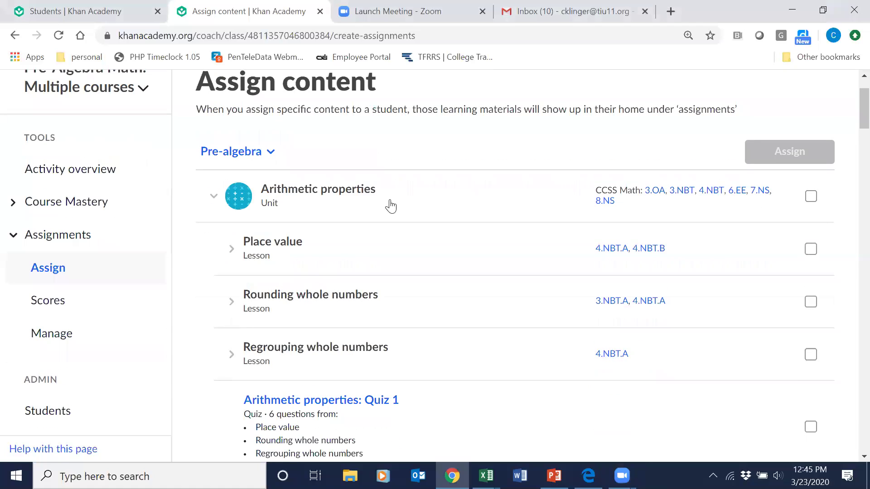
pyautogui.click(327, 194)
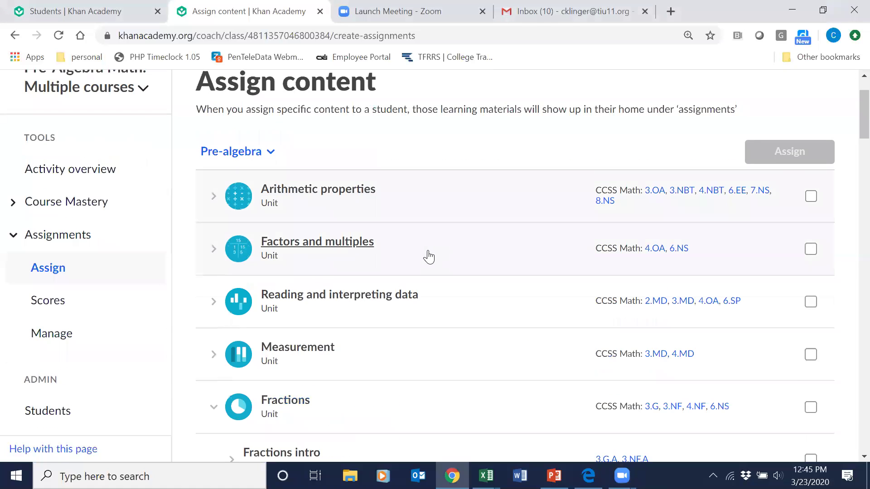
pyautogui.click(291, 194)
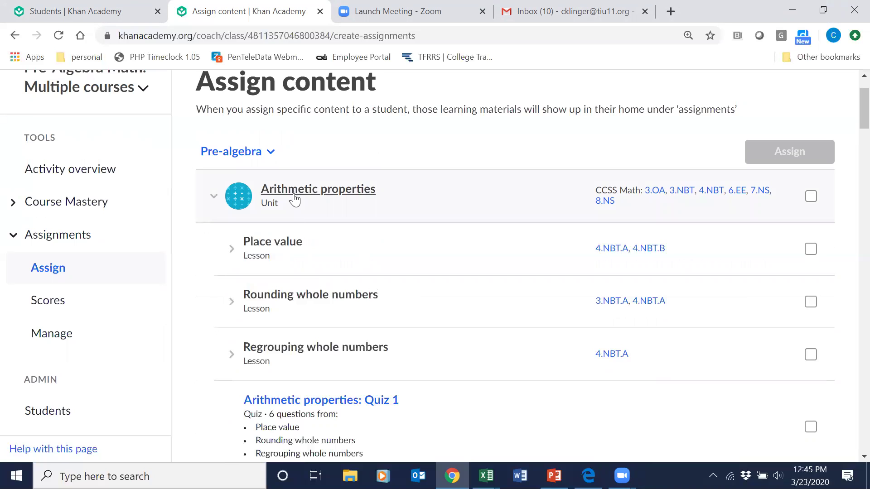
pyautogui.click(287, 243)
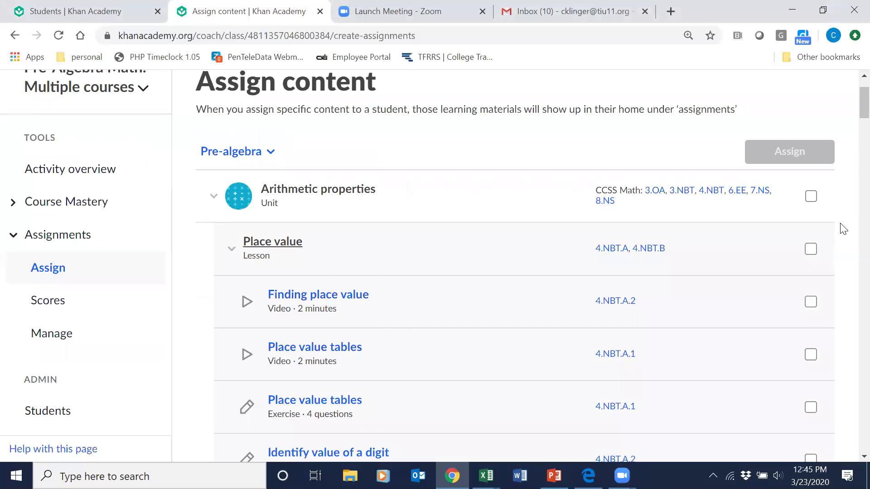
pyautogui.scroll(-2, 850, 115)
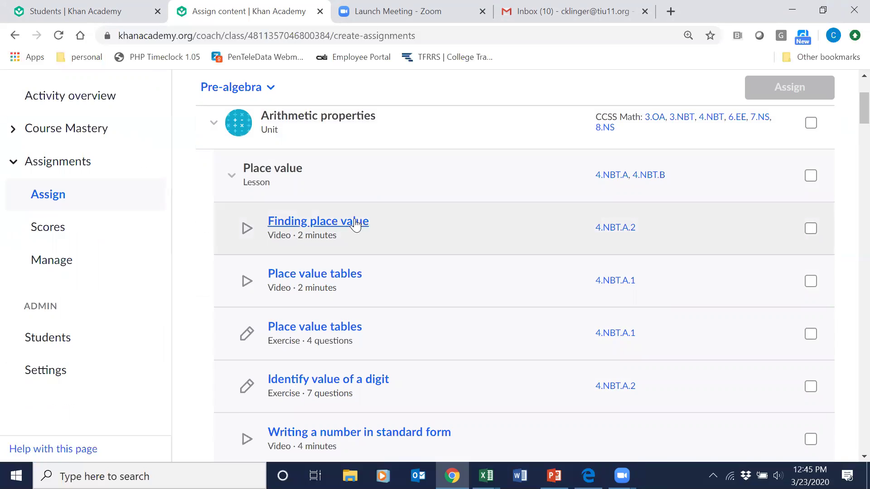
pyautogui.click(311, 222)
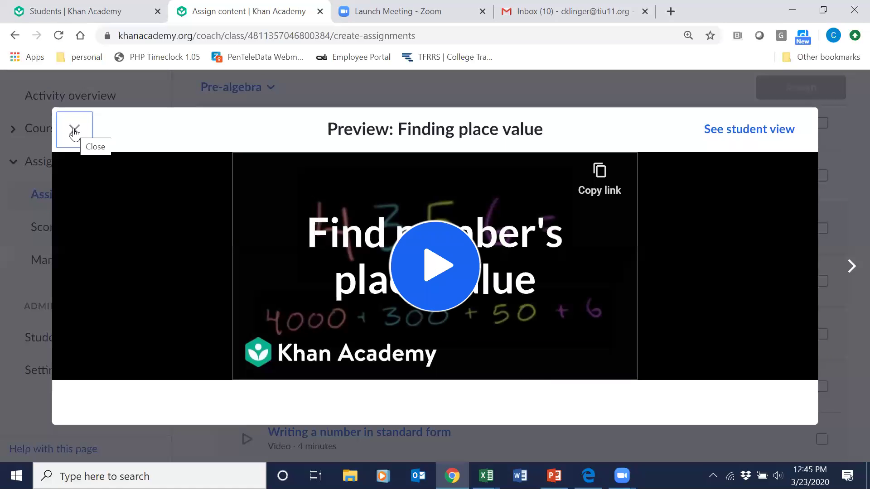
pyautogui.click(74, 133)
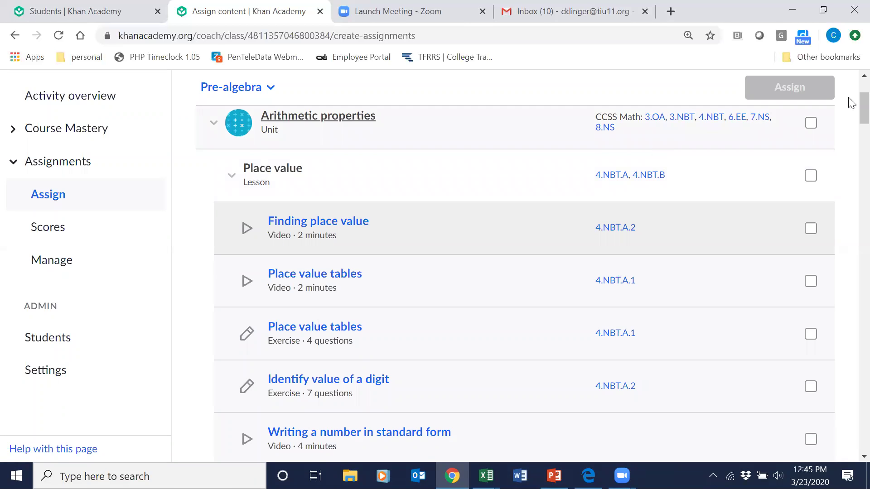
pyautogui.scroll(1, 852, 92)
pyautogui.scroll(2, 851, 92)
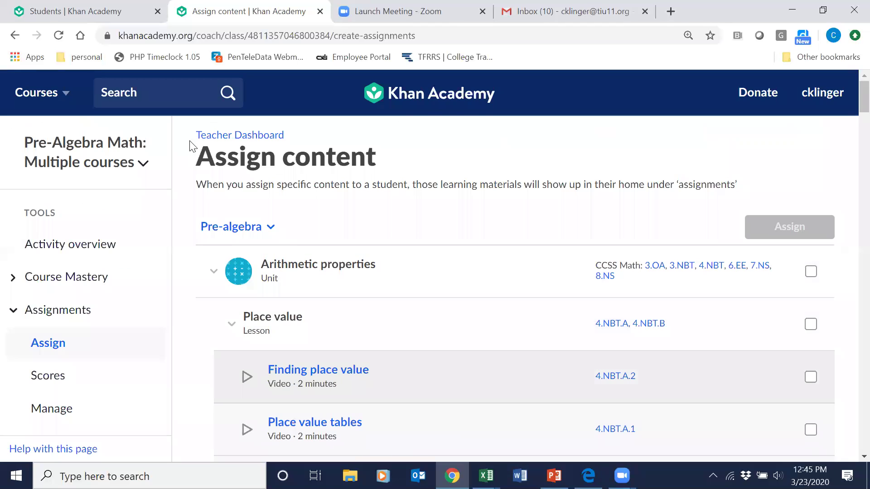
# Choose Pre-algebra under Math from the Courses dropdown.
pyautogui.click(37, 95)
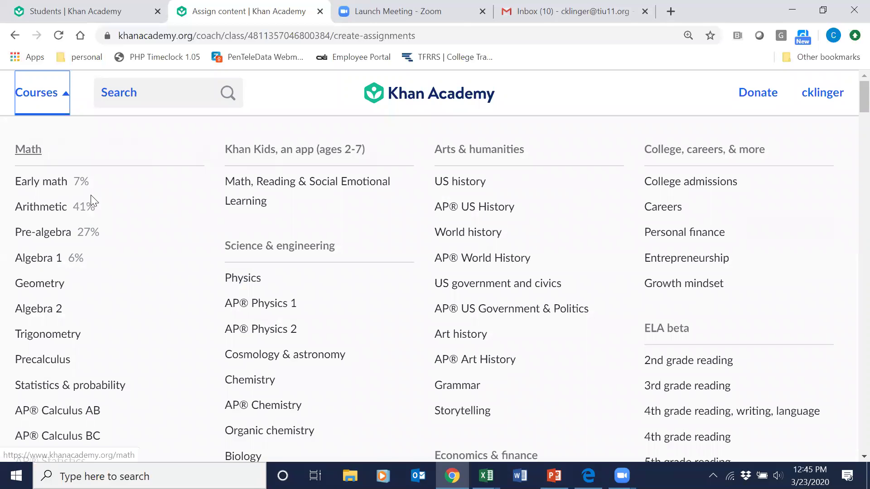
pyautogui.click(40, 234)
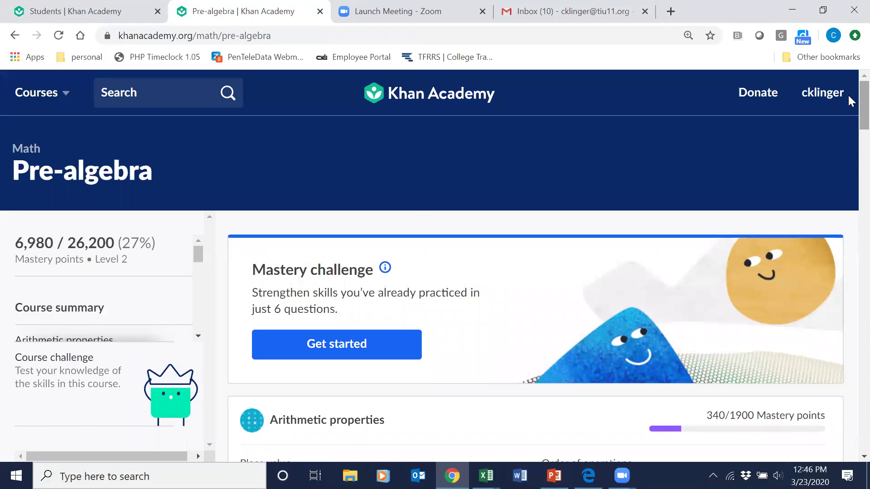
pyautogui.scroll(-4, 851, 101)
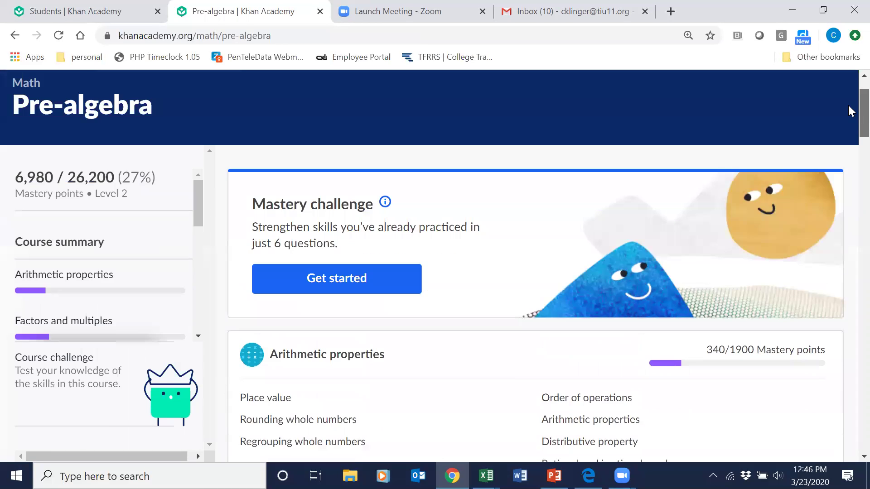
pyautogui.scroll(2, 851, 129)
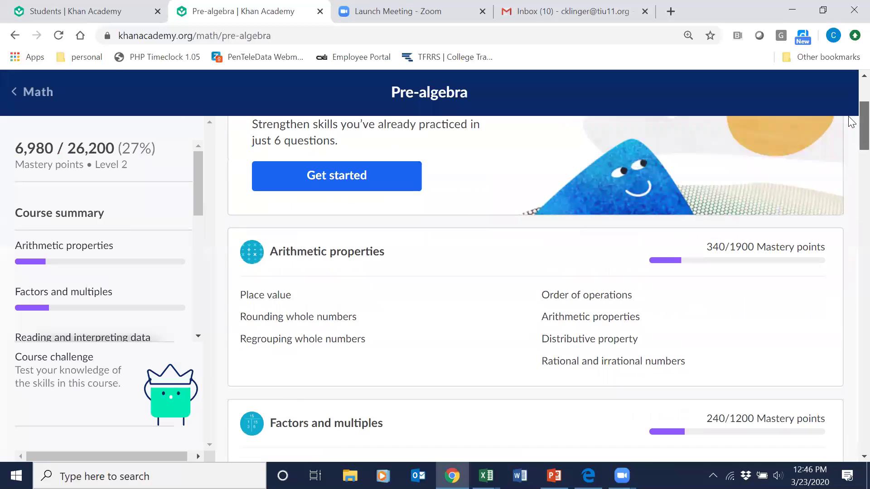
pyautogui.scroll(-3, 851, 116)
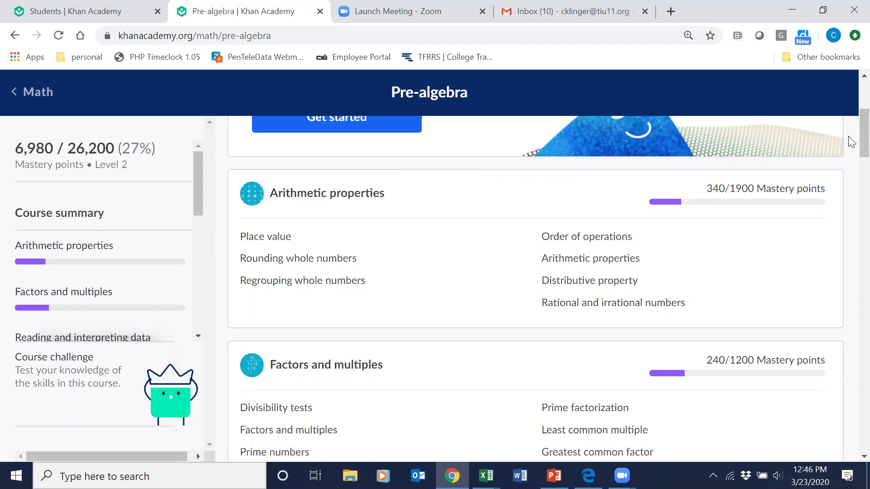
pyautogui.scroll(1, 849, 136)
pyautogui.scroll(-3, 849, 142)
pyautogui.scroll(-3, 851, 157)
pyautogui.scroll(-4, 852, 181)
pyautogui.scroll(-5, 852, 199)
pyautogui.scroll(-4, 852, 226)
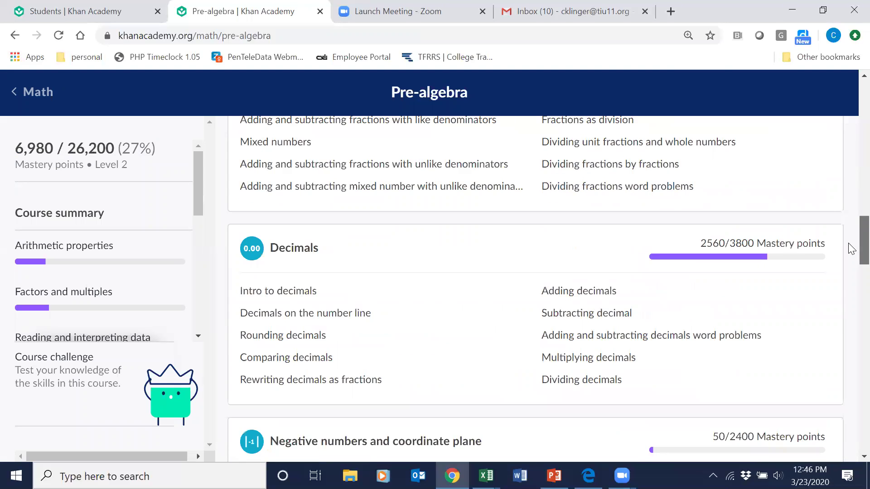
pyautogui.scroll(-5, 851, 249)
pyautogui.moveTo(850, 271); pyautogui.dragTo(850, 314)
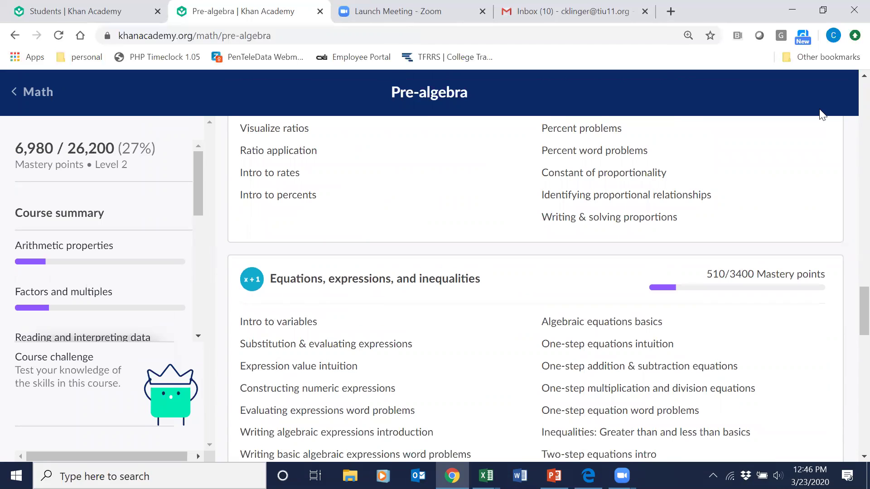
pyautogui.scroll(20, 850, 90)
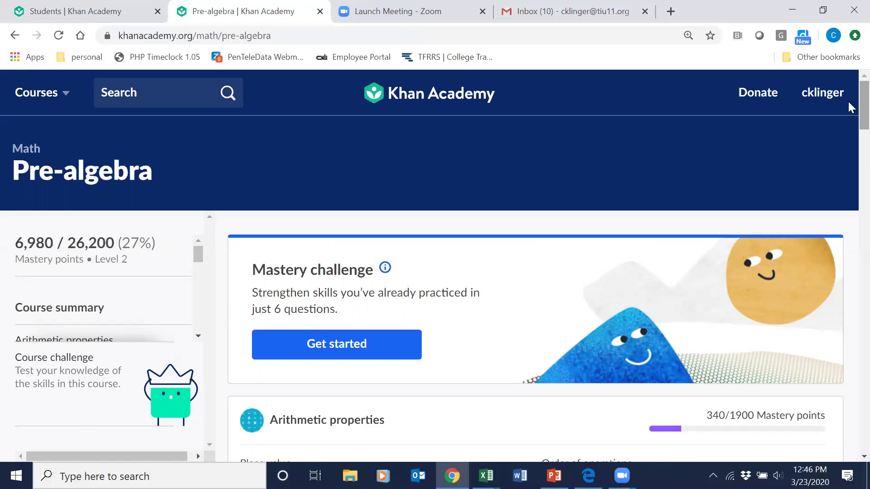
pyautogui.scroll(-7, 847, 142)
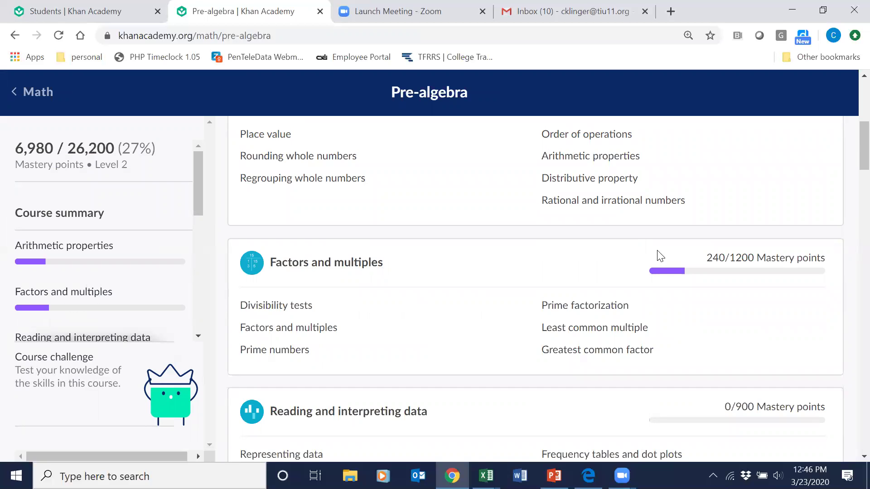
pyautogui.scroll(7, 848, 136)
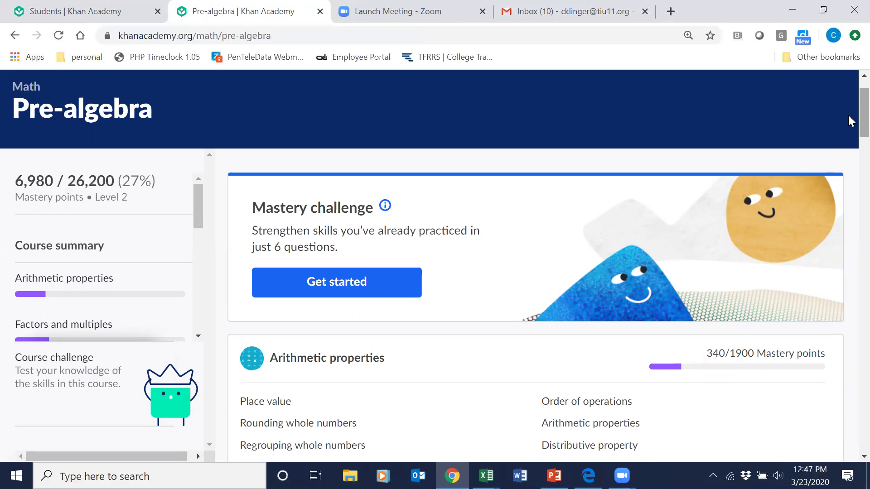
pyautogui.scroll(-2, 850, 120)
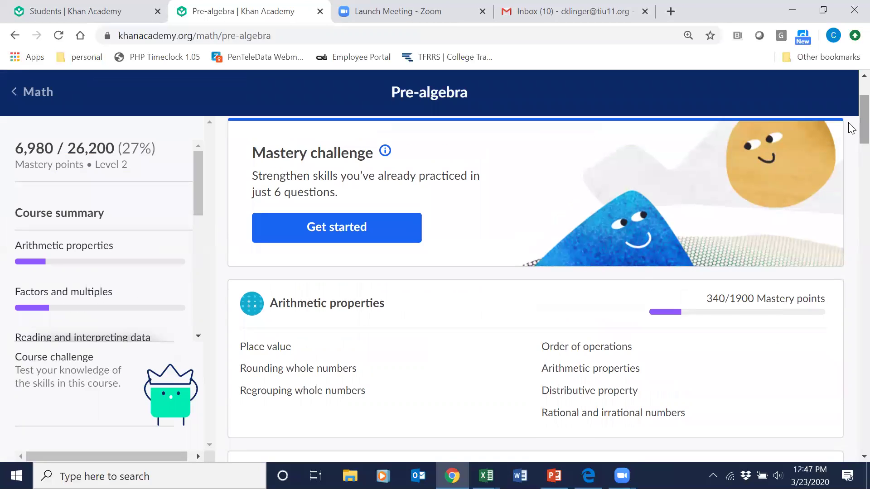
# Open the Distributive property lessons in Arithmetic properties, browse the unit page, then switch to the sign-up page.
pyautogui.click(563, 393)
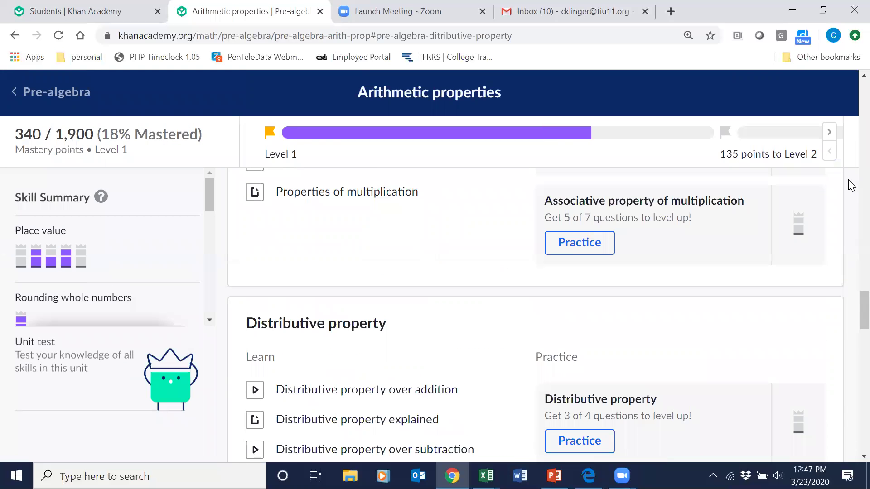
pyautogui.moveTo(849, 301); pyautogui.dragTo(849, 318)
pyautogui.scroll(1, 851, 322)
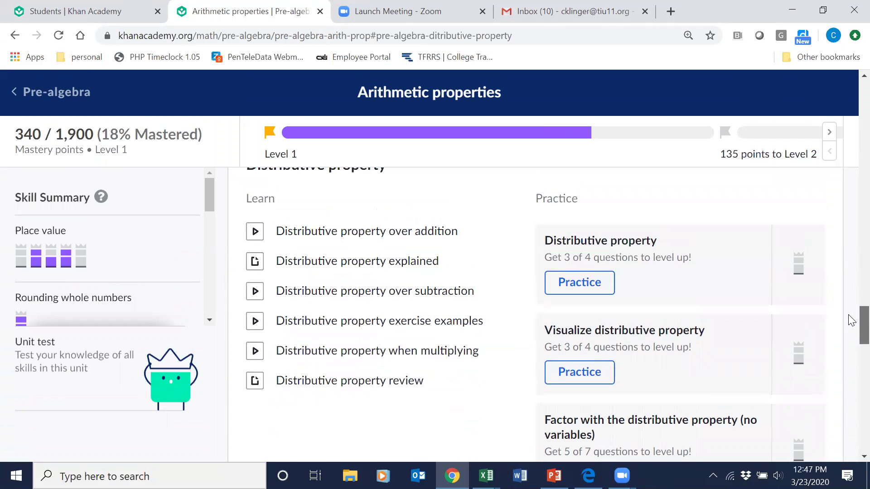
pyautogui.moveTo(52, 217)
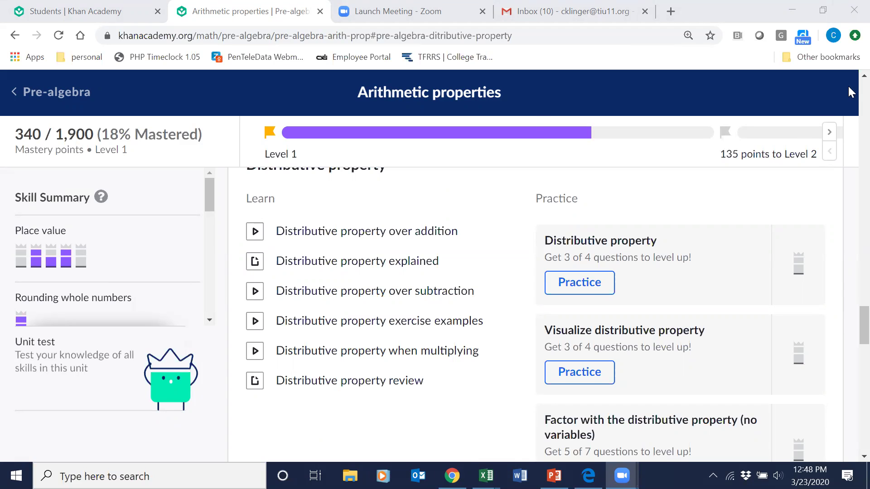
pyautogui.scroll(15, 847, 83)
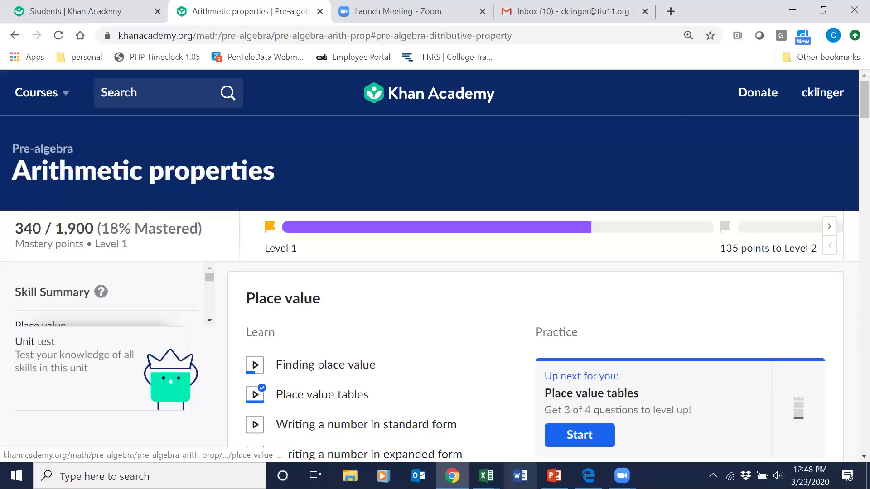
pyautogui.click(588, 476)
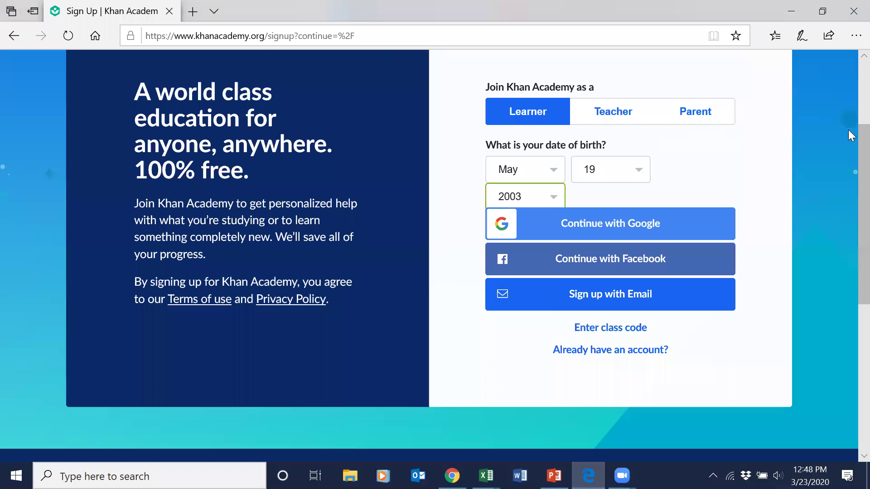
# Scroll up the Edge sign-up page, then return to the Chrome Arithmetic properties page.
pyautogui.scroll(3, 848, 136)
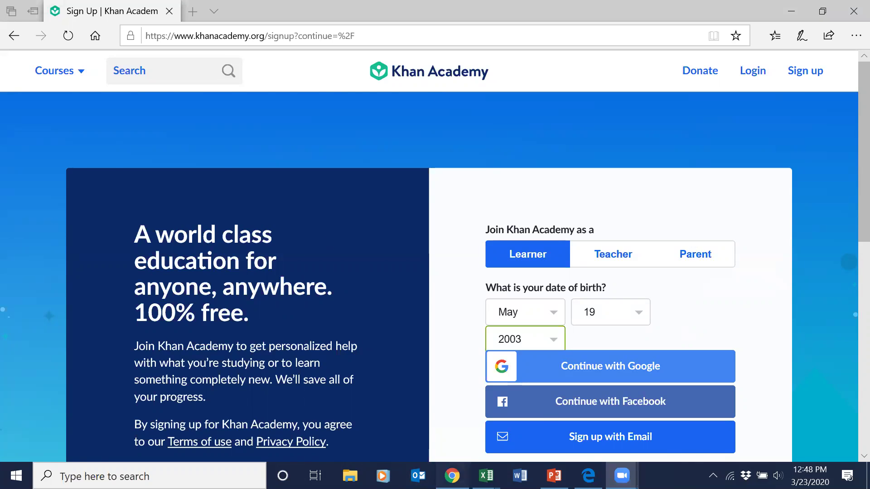
pyautogui.click(451, 475)
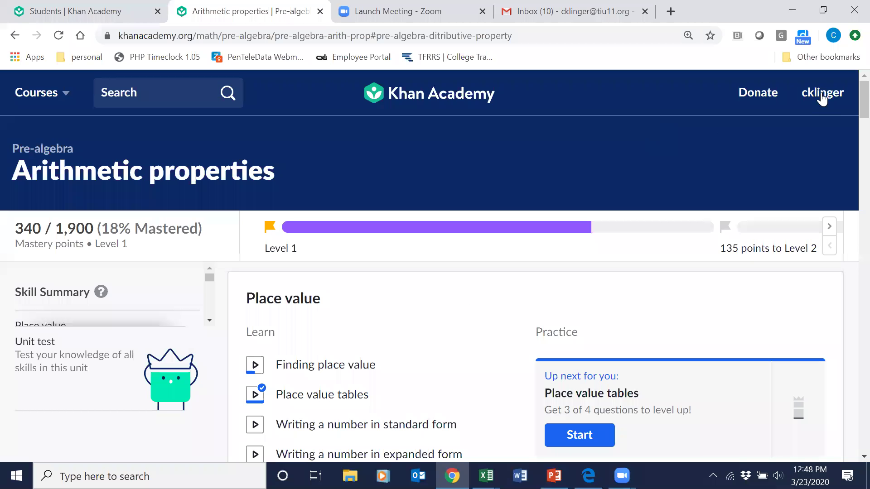
# Go to Learner home from the account menu and open My teachers and tutors.
pyautogui.click(822, 95)
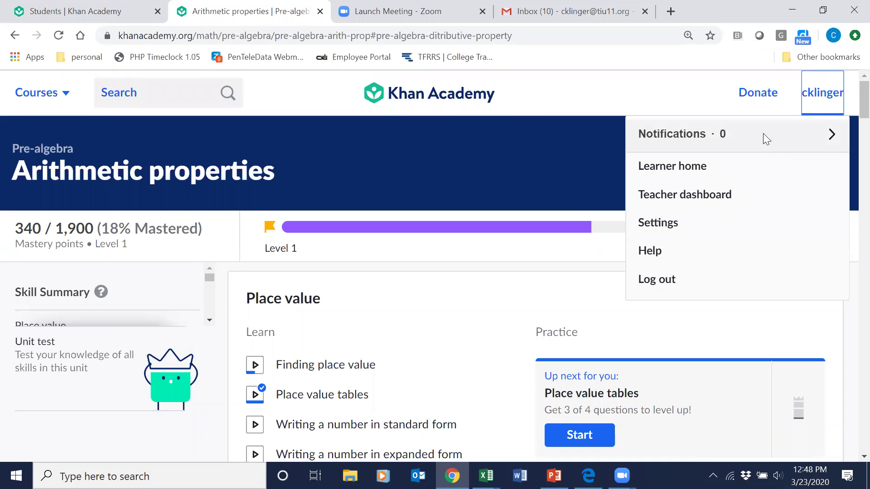
pyautogui.click(823, 96)
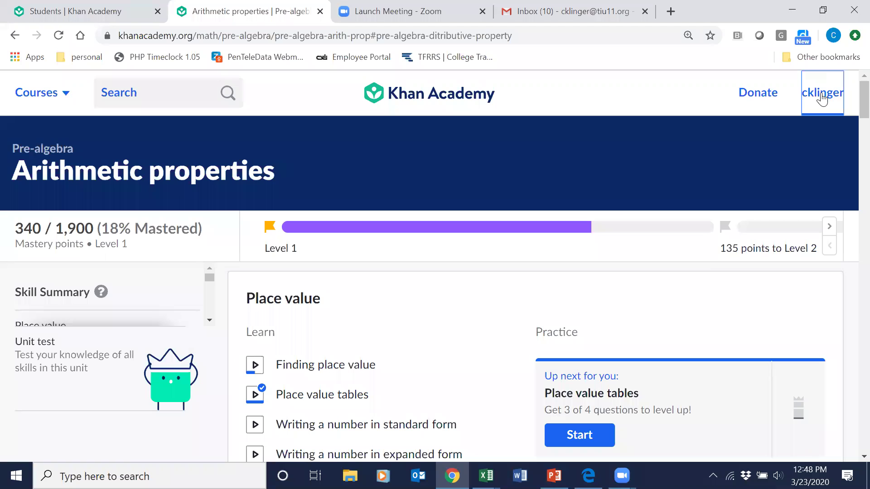
pyautogui.click(823, 98)
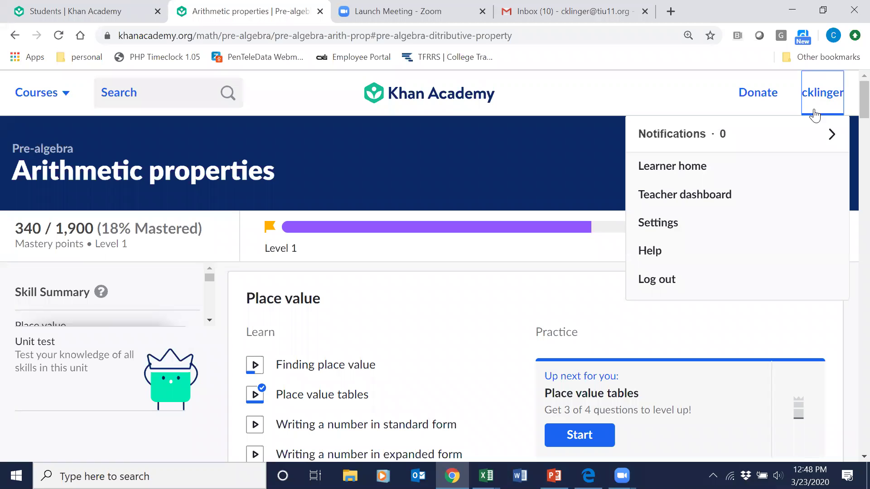
pyautogui.click(677, 166)
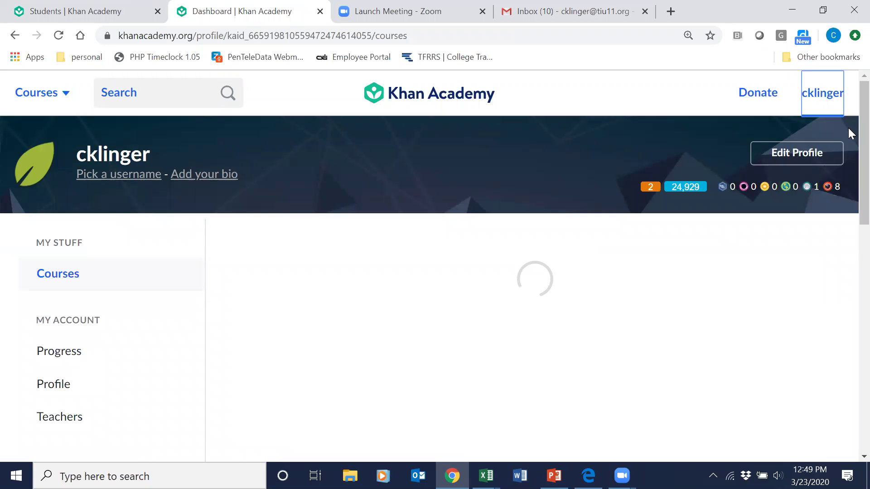
pyautogui.scroll(-2, 848, 132)
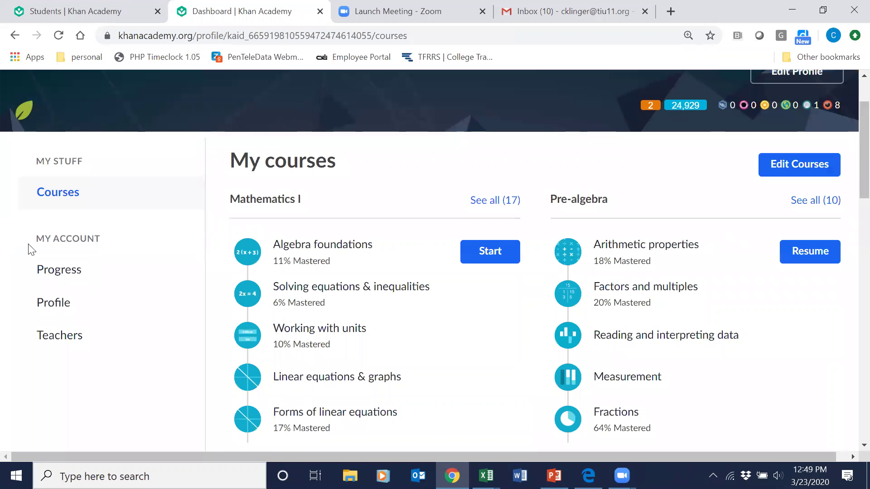
pyautogui.click(52, 339)
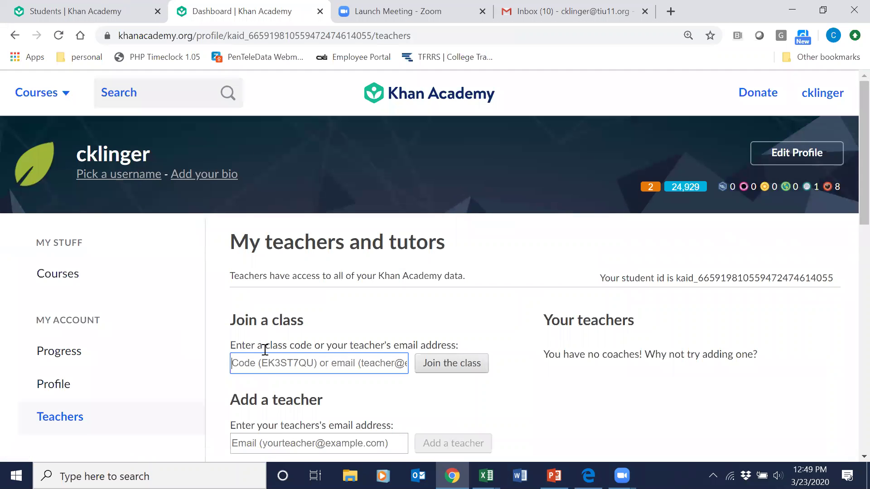
# Revisit the Learner home courses view, then return to My teachers and tutors.
pyautogui.click(828, 98)
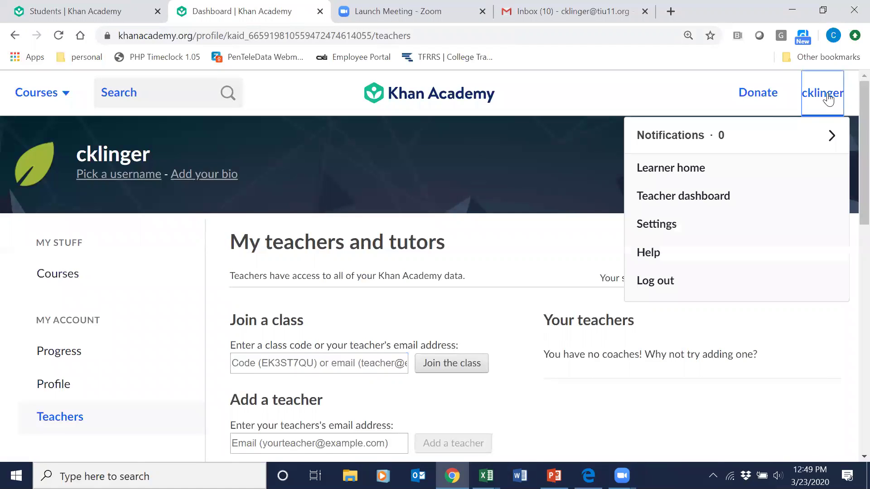
pyautogui.click(771, 171)
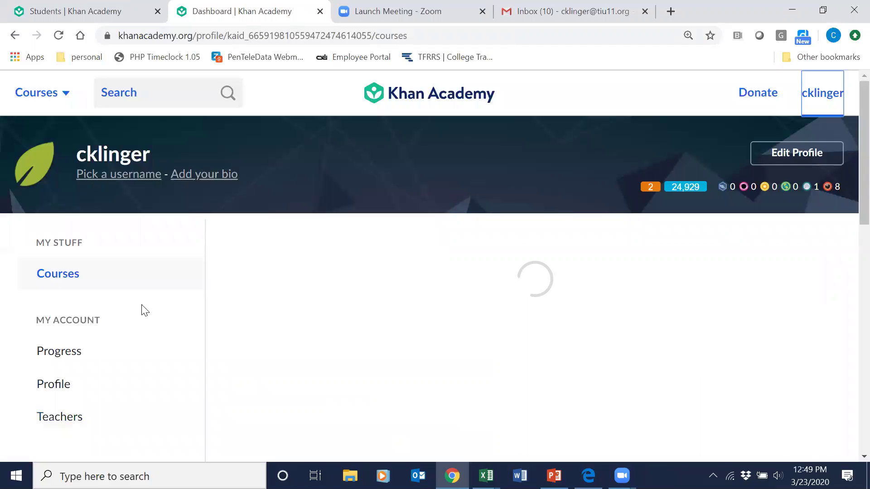
pyautogui.click(54, 424)
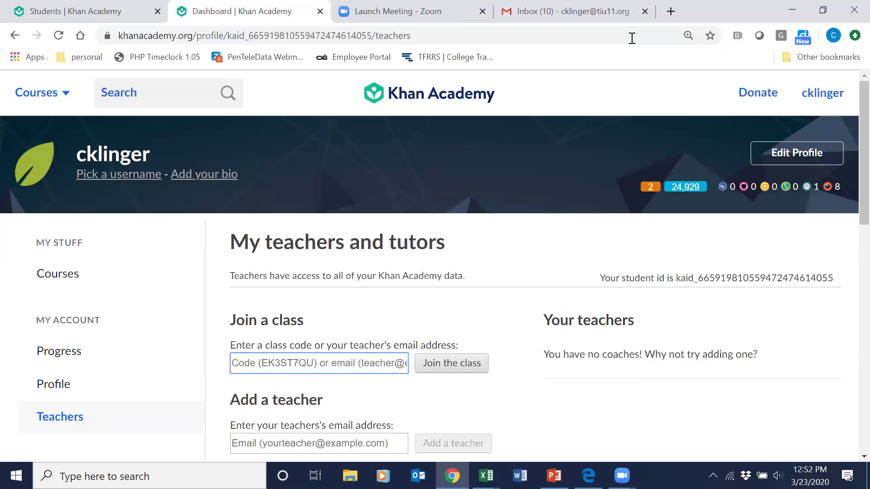
pyautogui.click(486, 475)
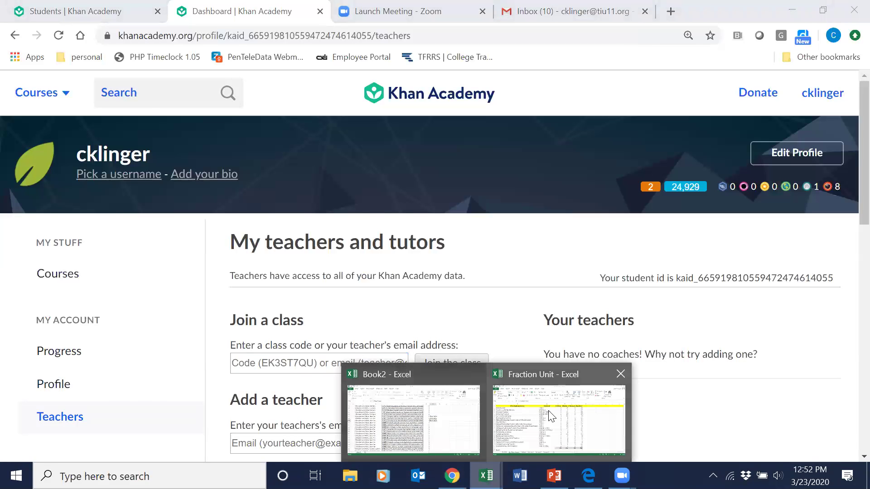
# Review the Fraction Unit workbook in Excel, then start a blank Word document.
pyautogui.click(547, 411)
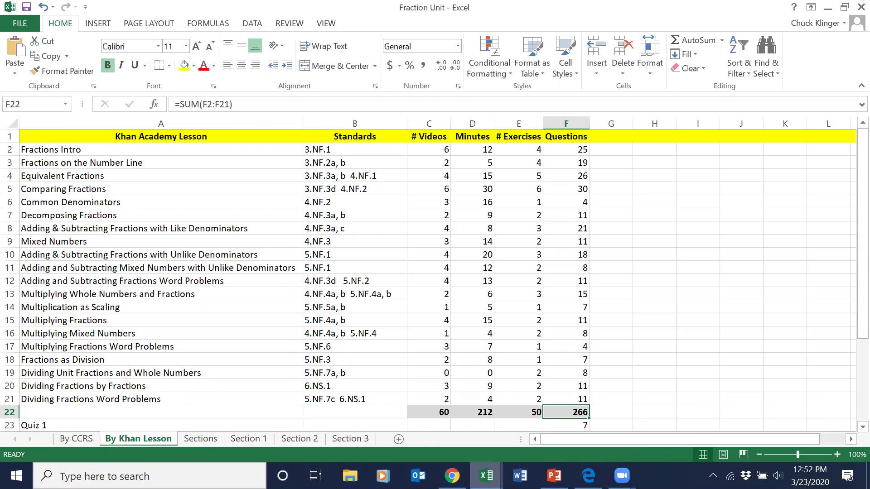
pyautogui.click(486, 476)
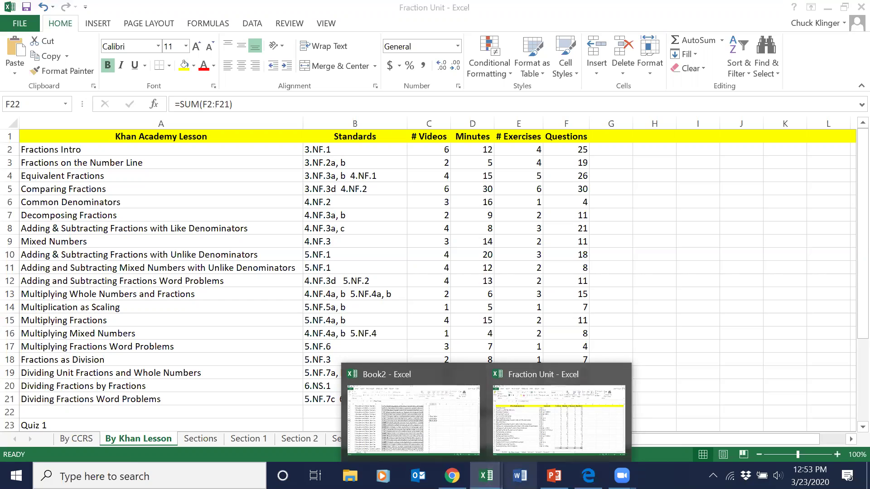
pyautogui.click(520, 476)
pyautogui.click(279, 106)
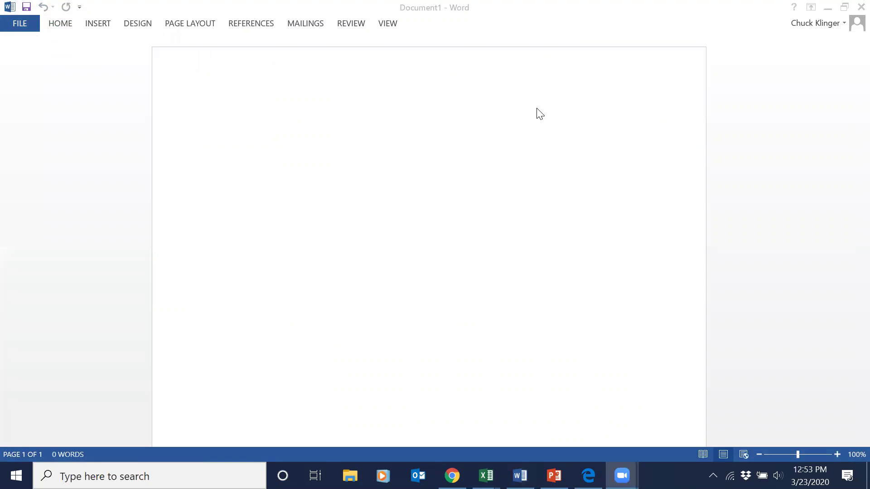
# Type the contact's e-mail address on the page and set it to 48-point.
pyautogui.click(405, 141)
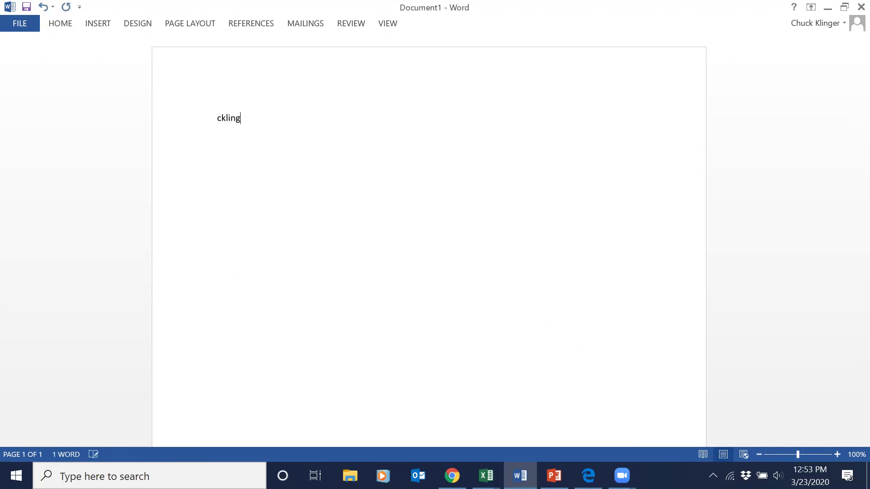
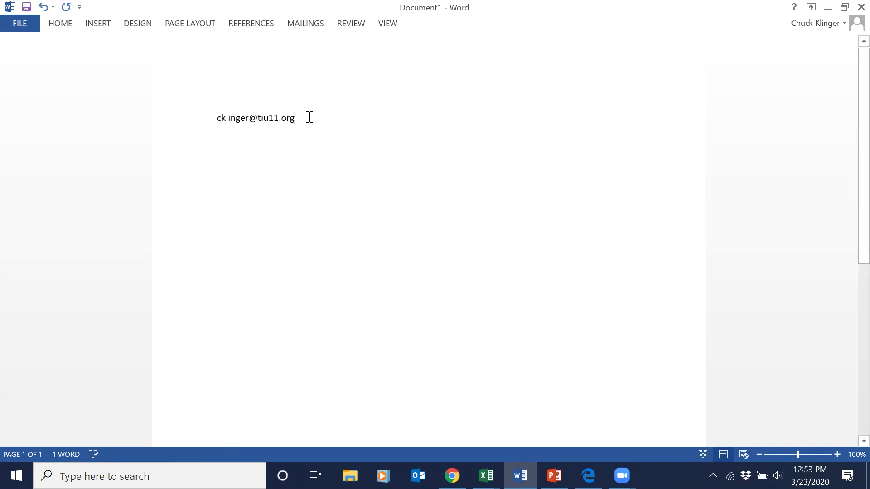
pyautogui.moveTo(308, 117); pyautogui.dragTo(201, 110)
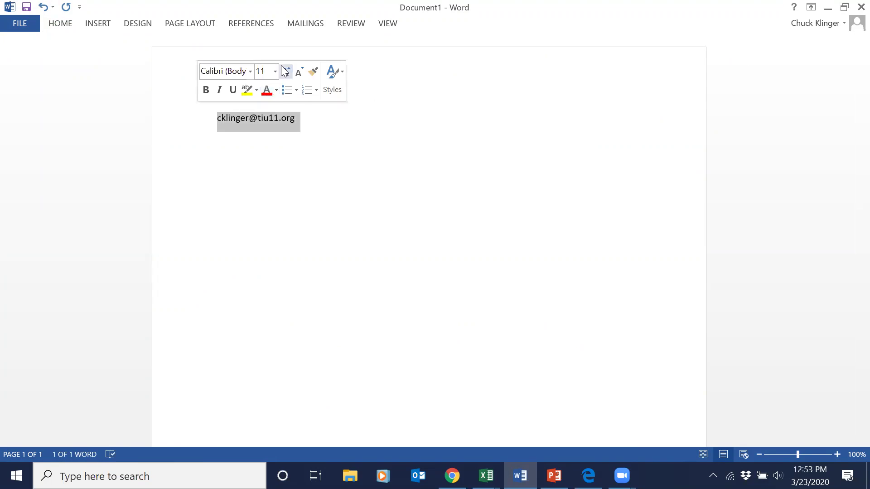
pyautogui.click(275, 71)
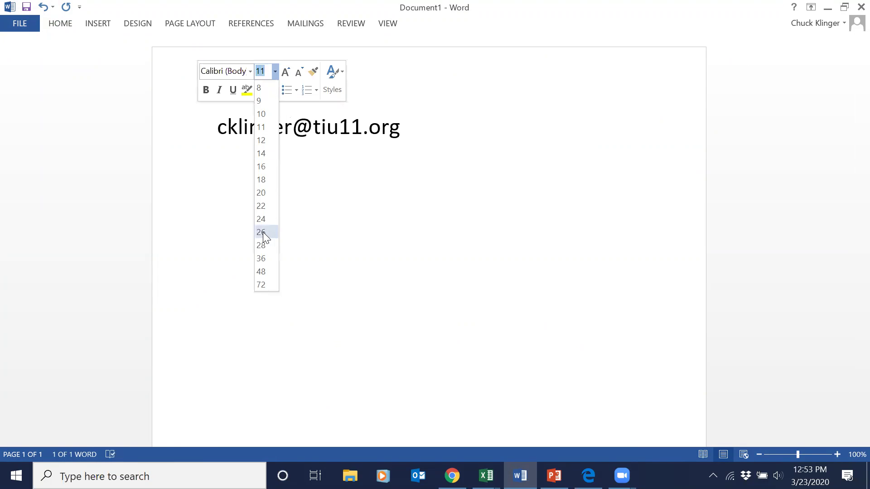
pyautogui.click(263, 271)
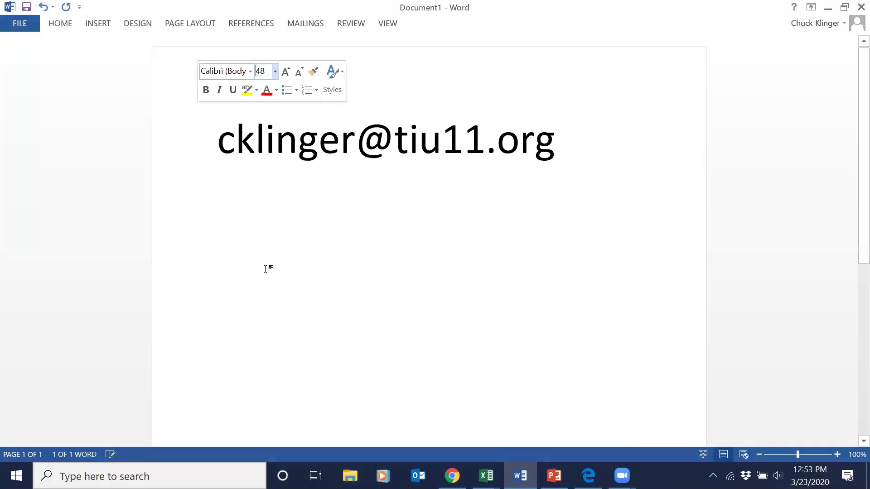
pyautogui.click(760, 159)
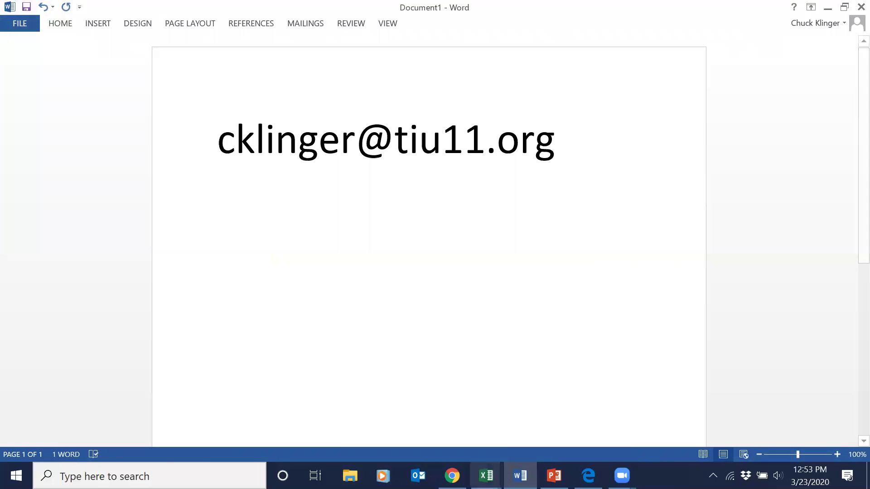
pyautogui.moveTo(487, 476)
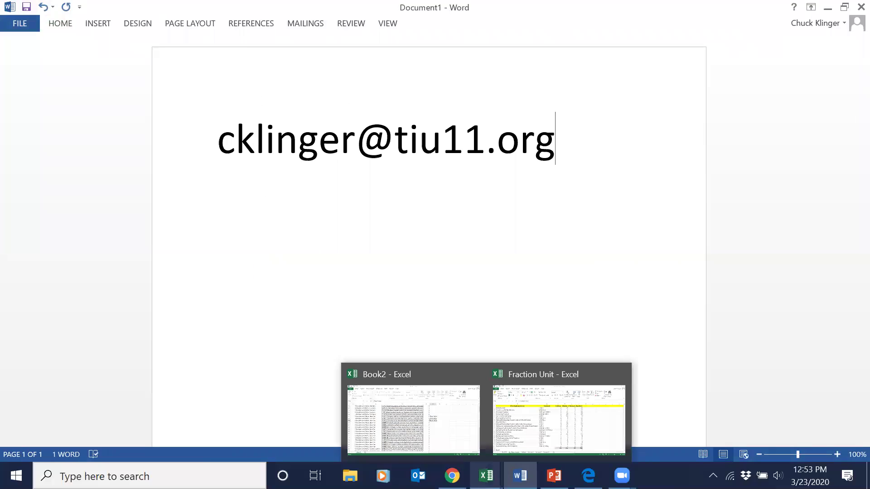